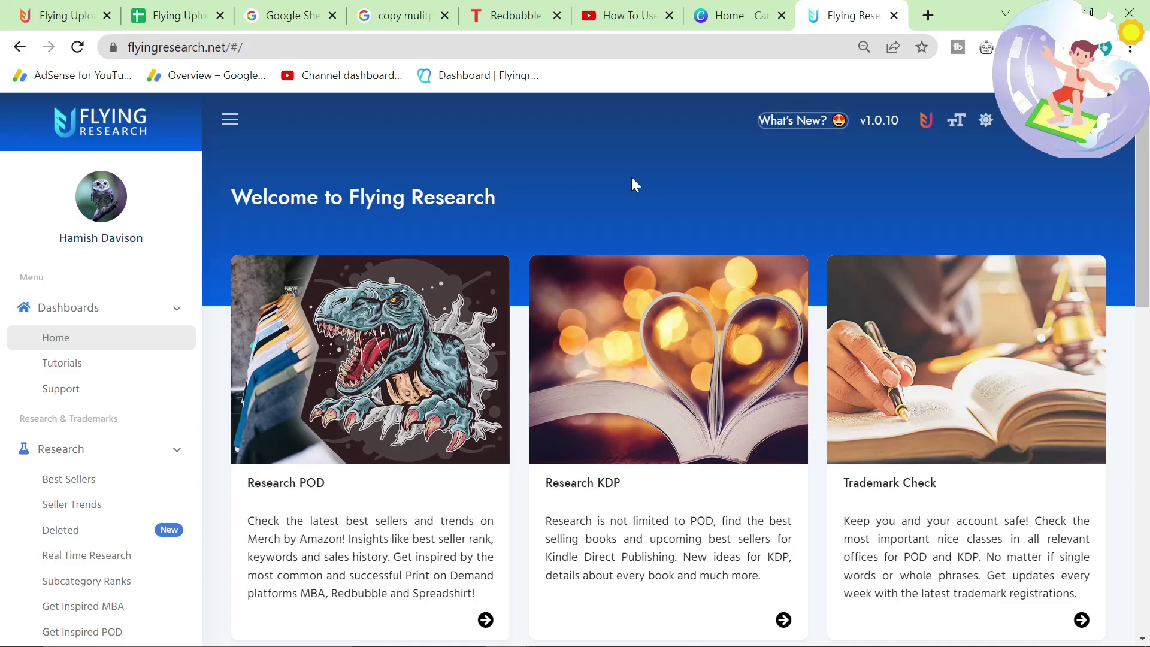
Step: Scroll through the Flying Research home dashboard's Research POD, Research KDP and Trademark Check sections
scroll(631, 180, "down", 5)
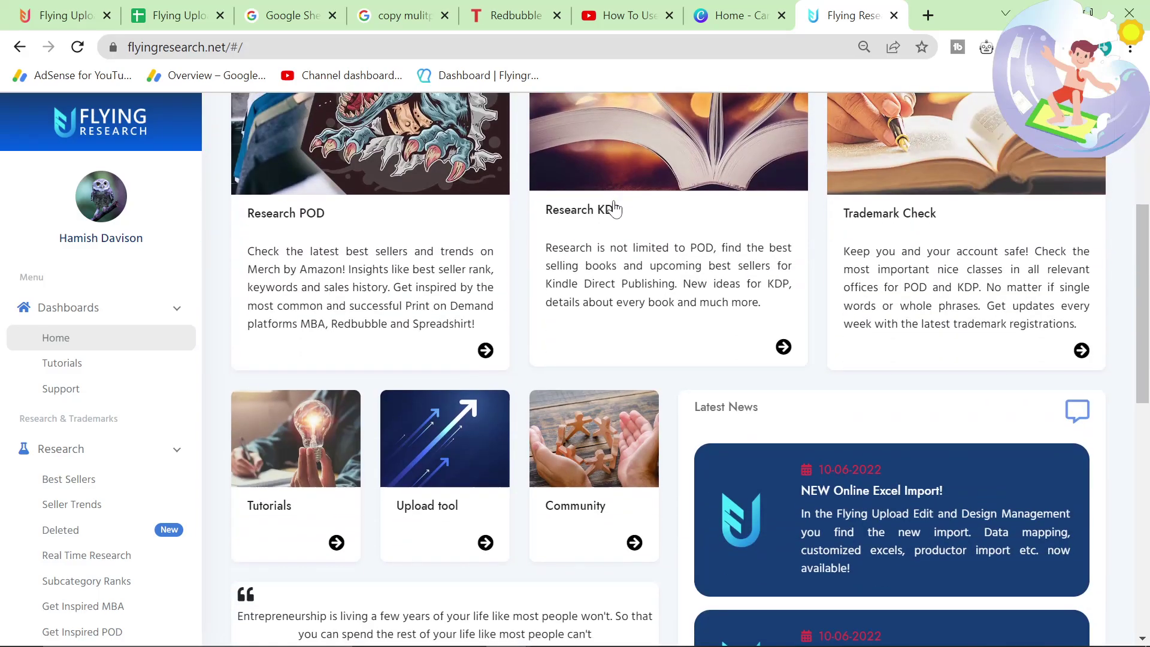
scroll(613, 209, "up", 3)
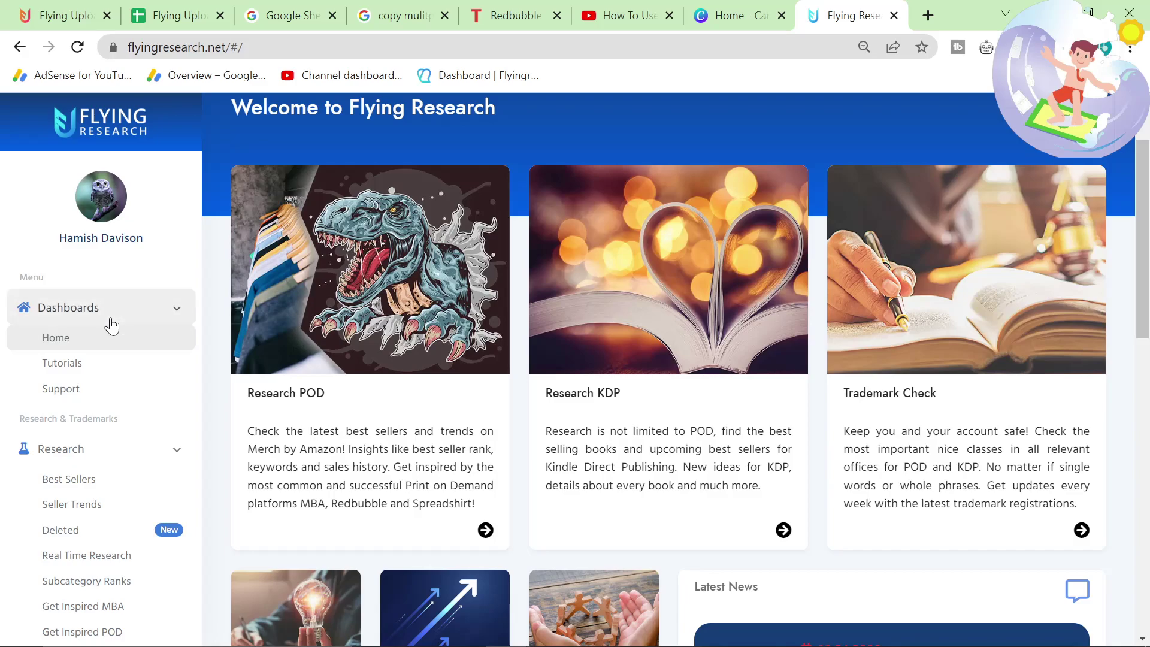
scroll(120, 339, "down", 2)
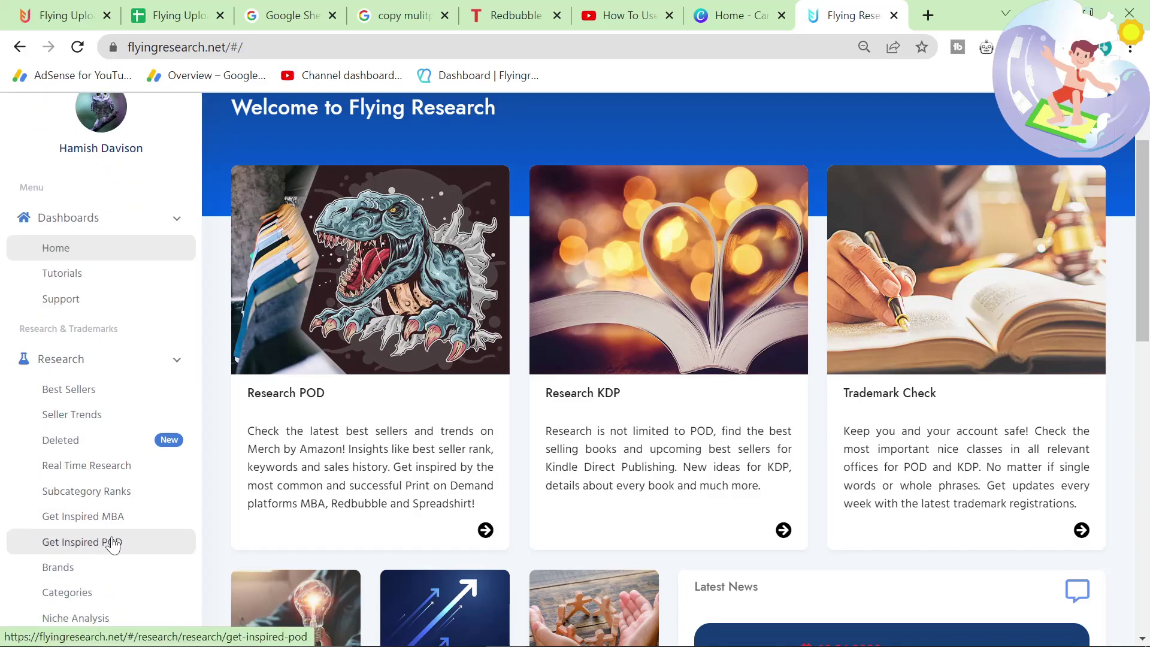
Step: Open Get Inspired POD and browse down the newest Spreadshirt designs like Wood Worker and Love
left_click(112, 542)
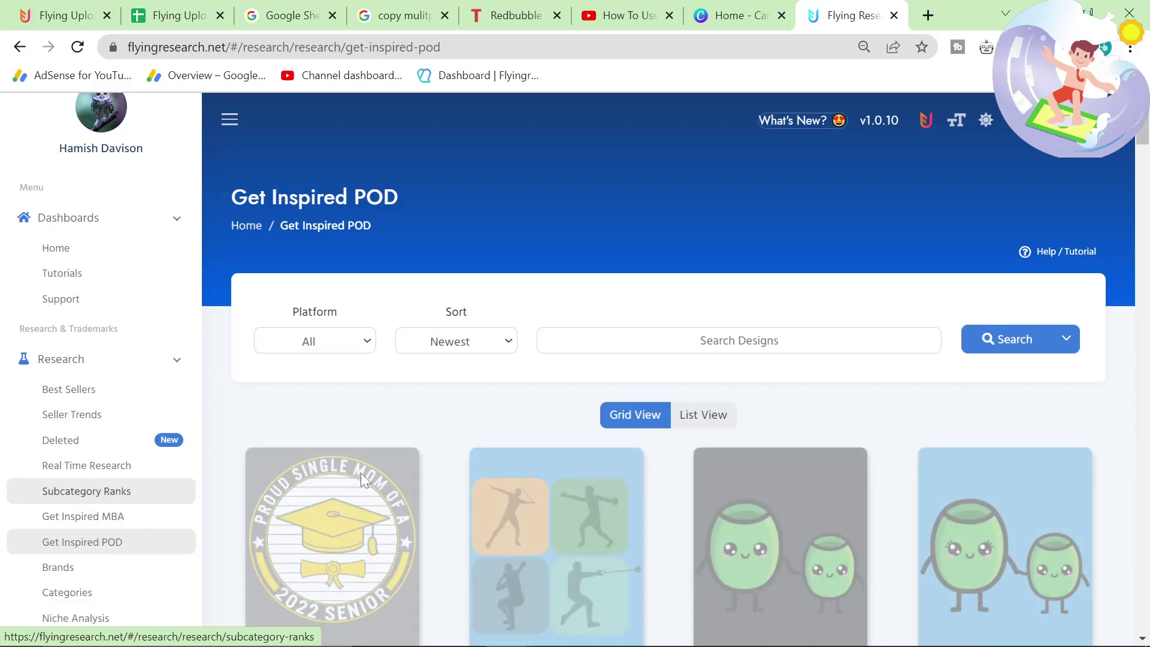
scroll(395, 438, "down", 3)
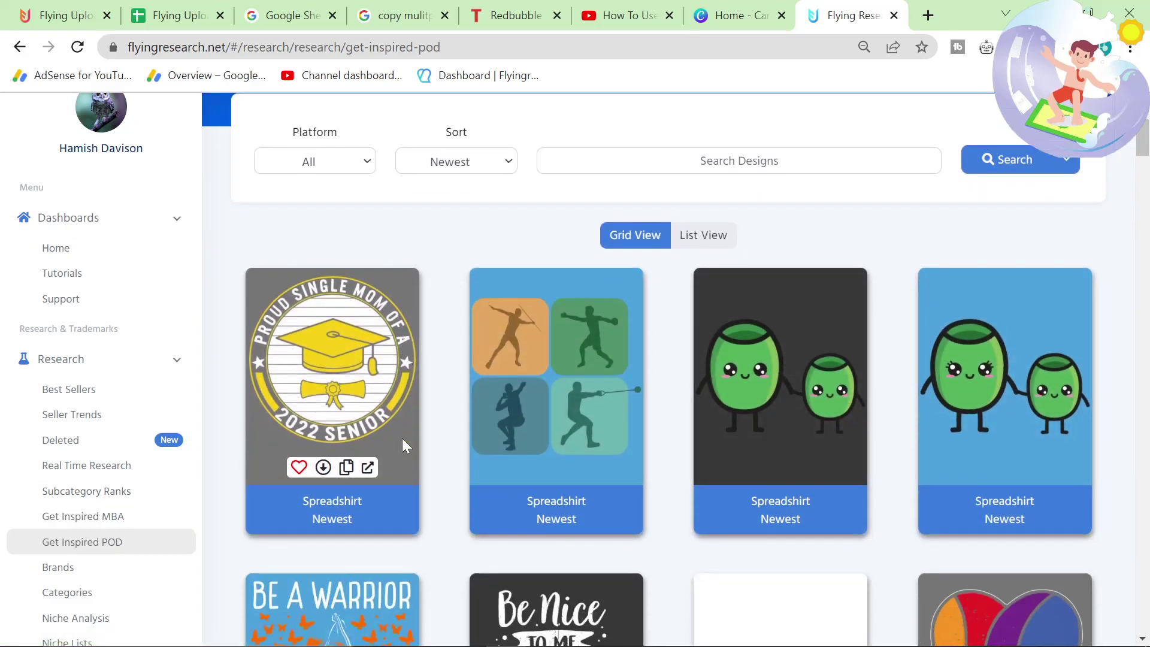
scroll(403, 442, "down", 5)
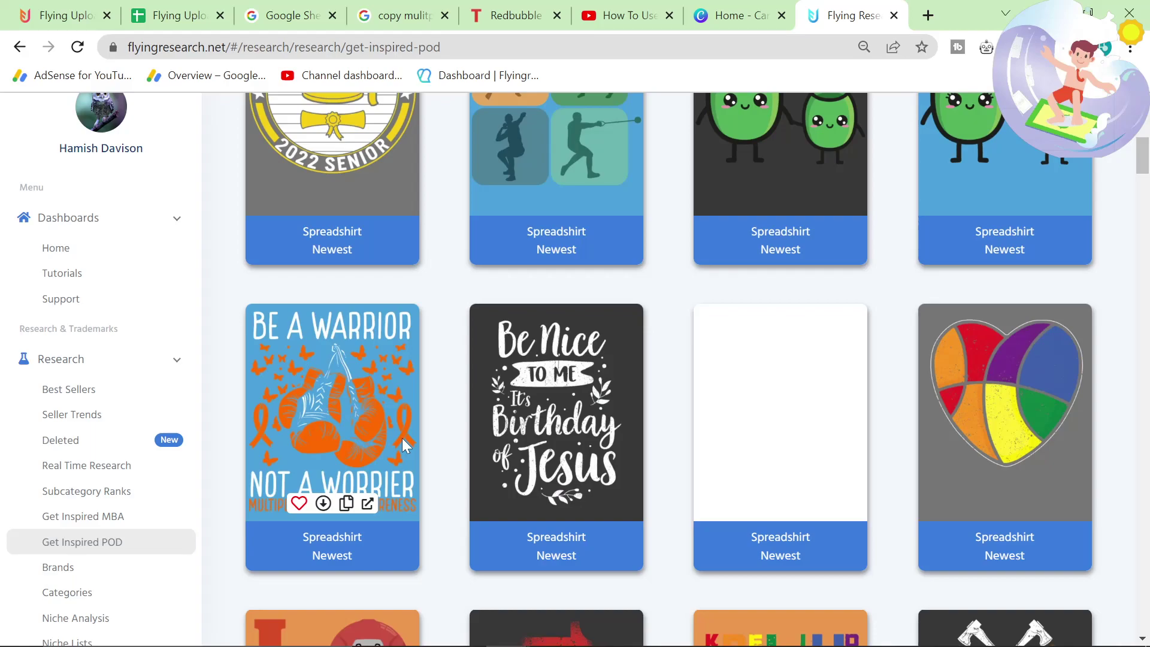
scroll(403, 443, "down", 1)
scroll(495, 442, "down", 3)
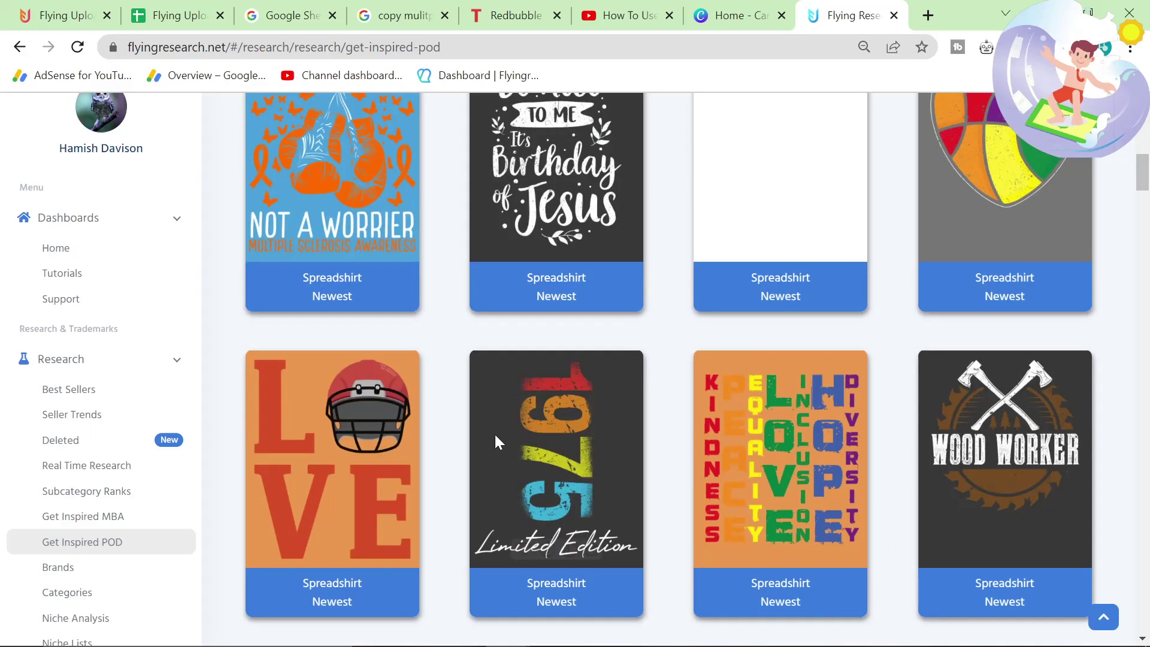
scroll(496, 442, "down", 2)
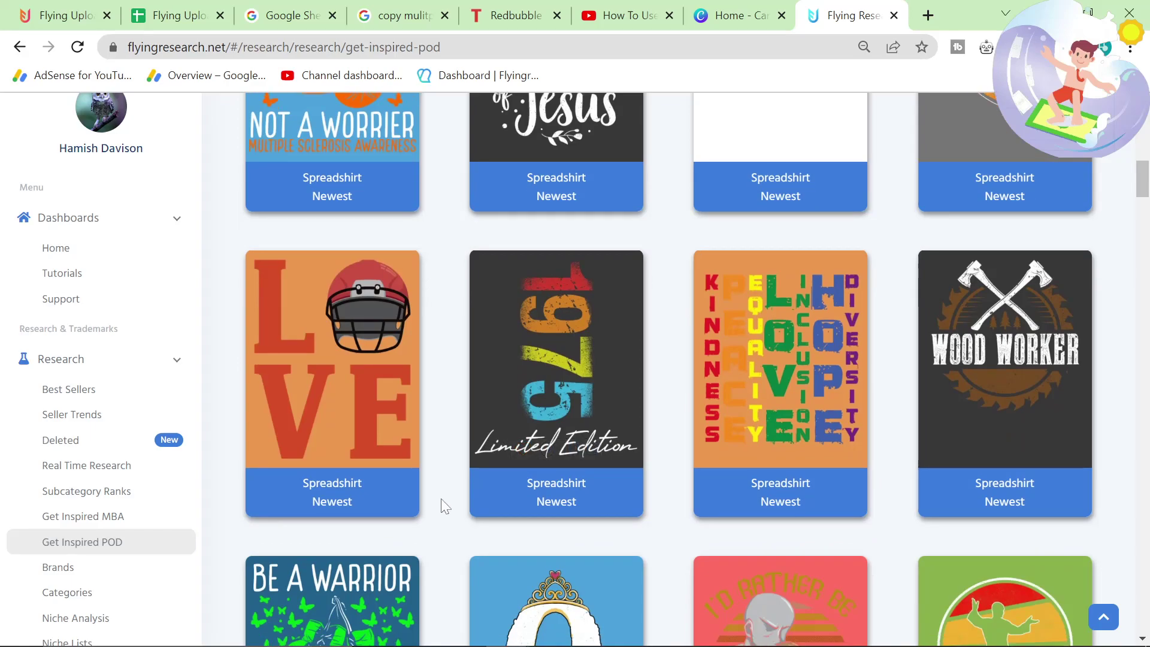
mouse_move(484, 346)
mouse_move(575, 268)
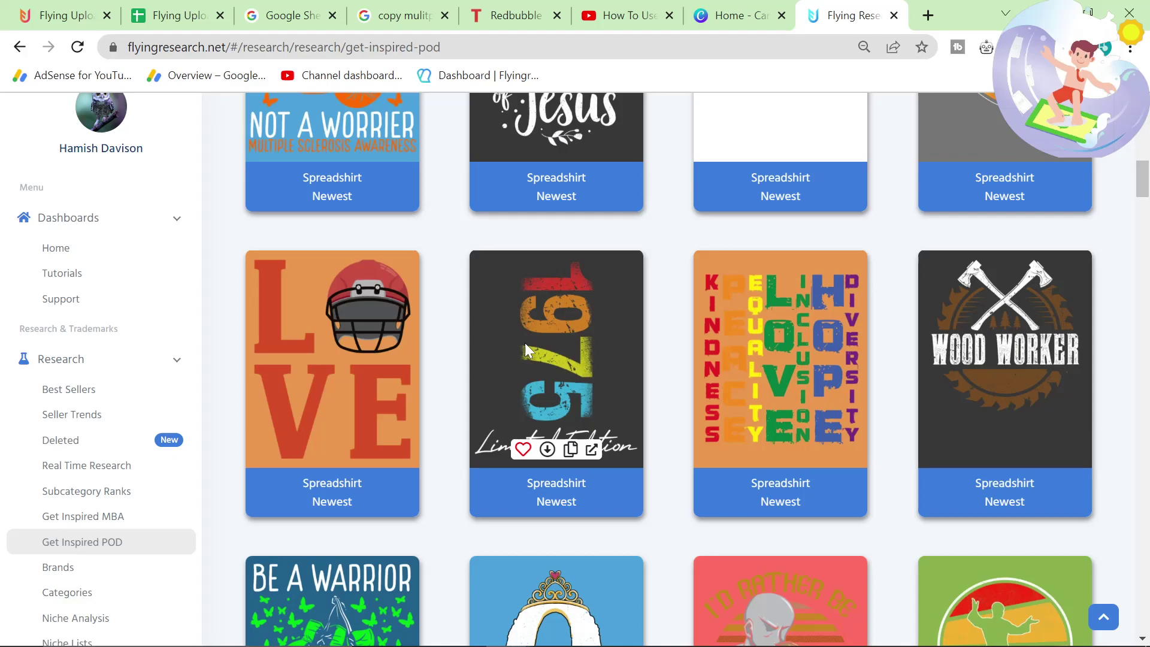
scroll(525, 342, "down", 3)
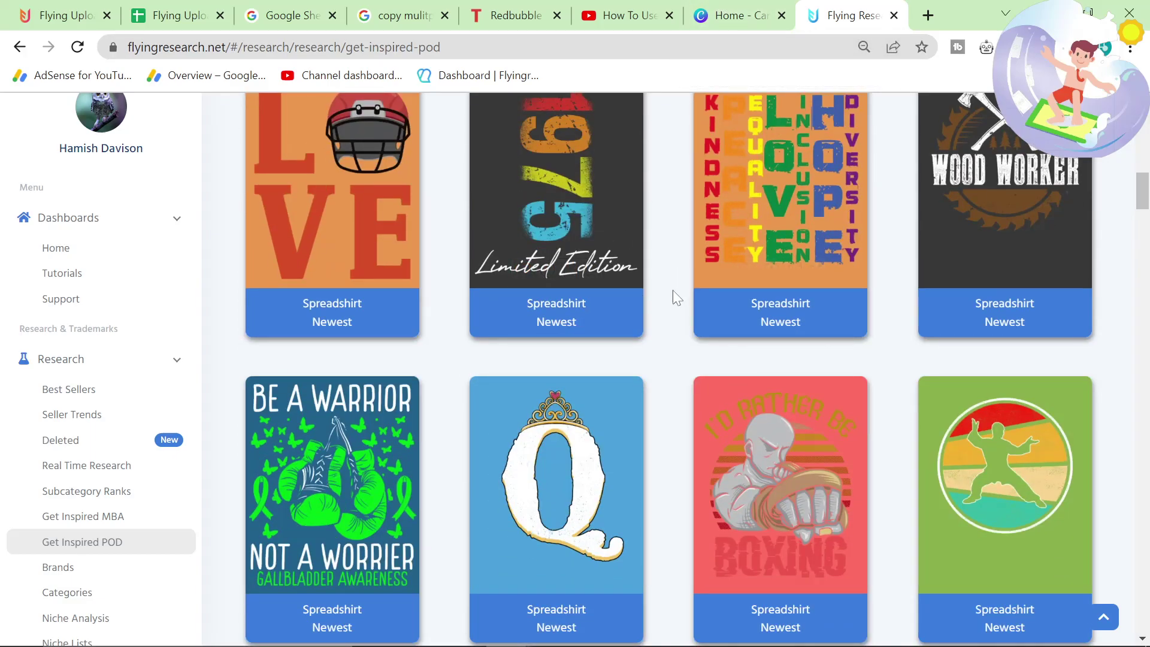
scroll(673, 290, "down", 2)
scroll(324, 527, "down", 3)
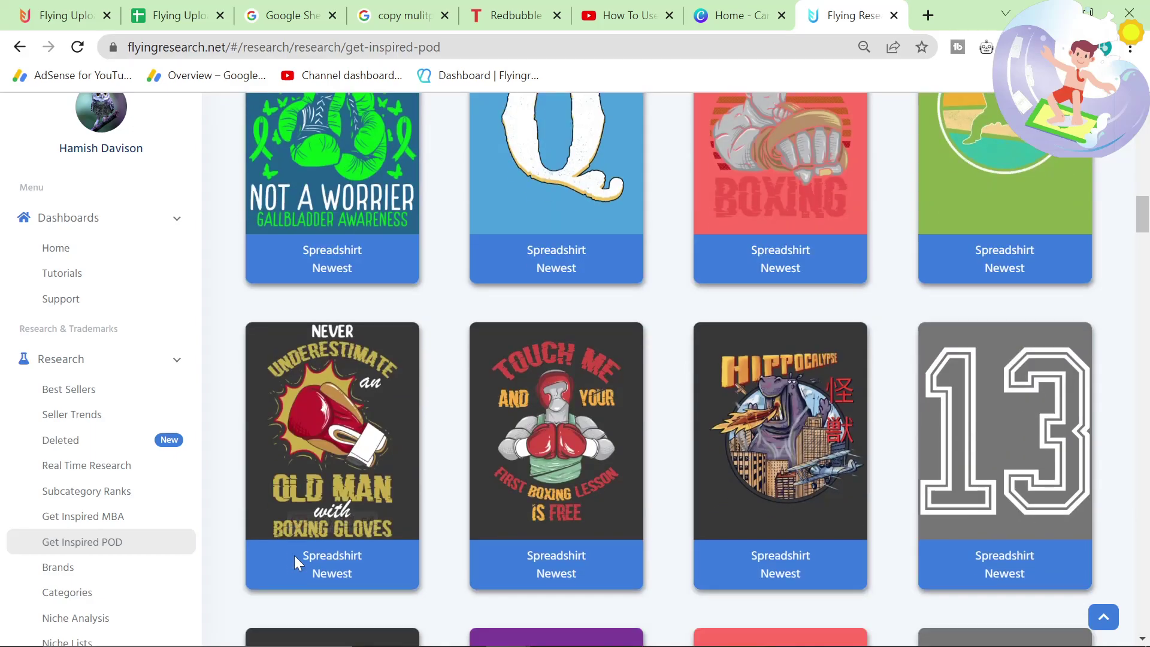
mouse_move(331, 464)
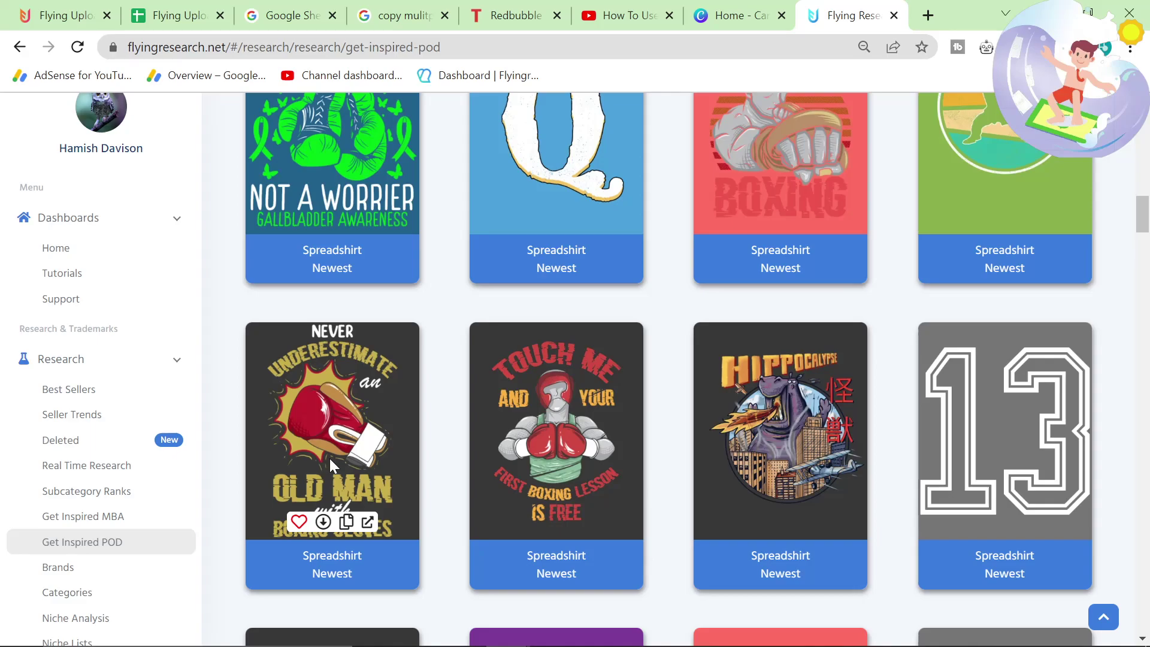
Step: Scroll back up to the top of the Get Inspired POD grid
scroll(318, 522, "down", 3)
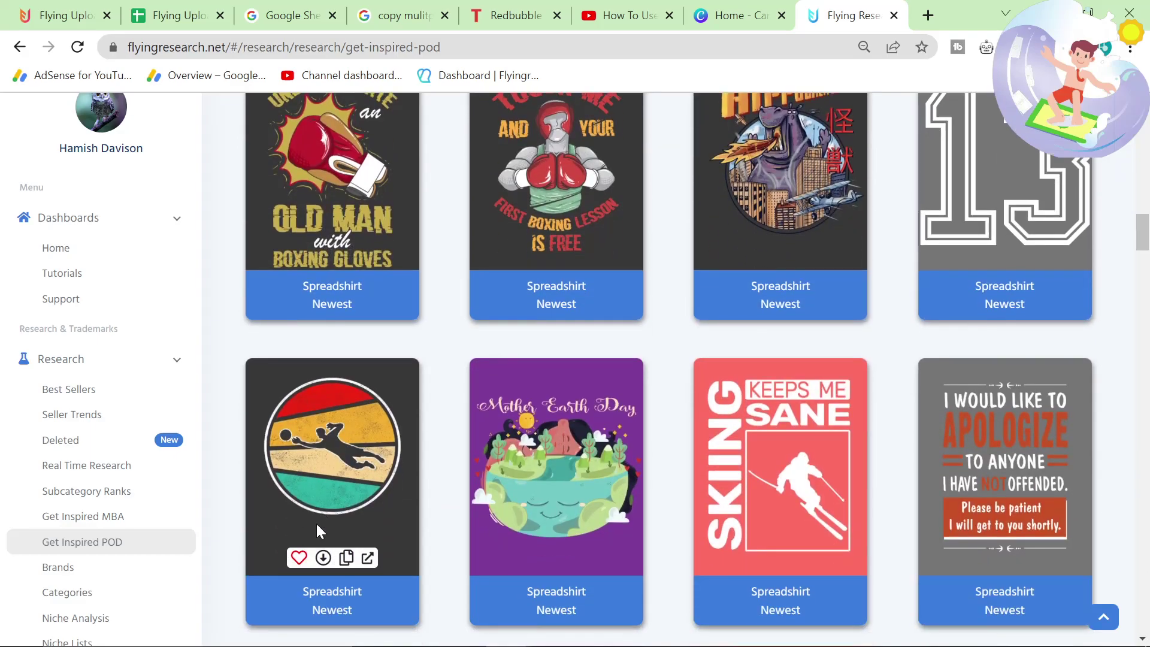
scroll(315, 522, "up", 1)
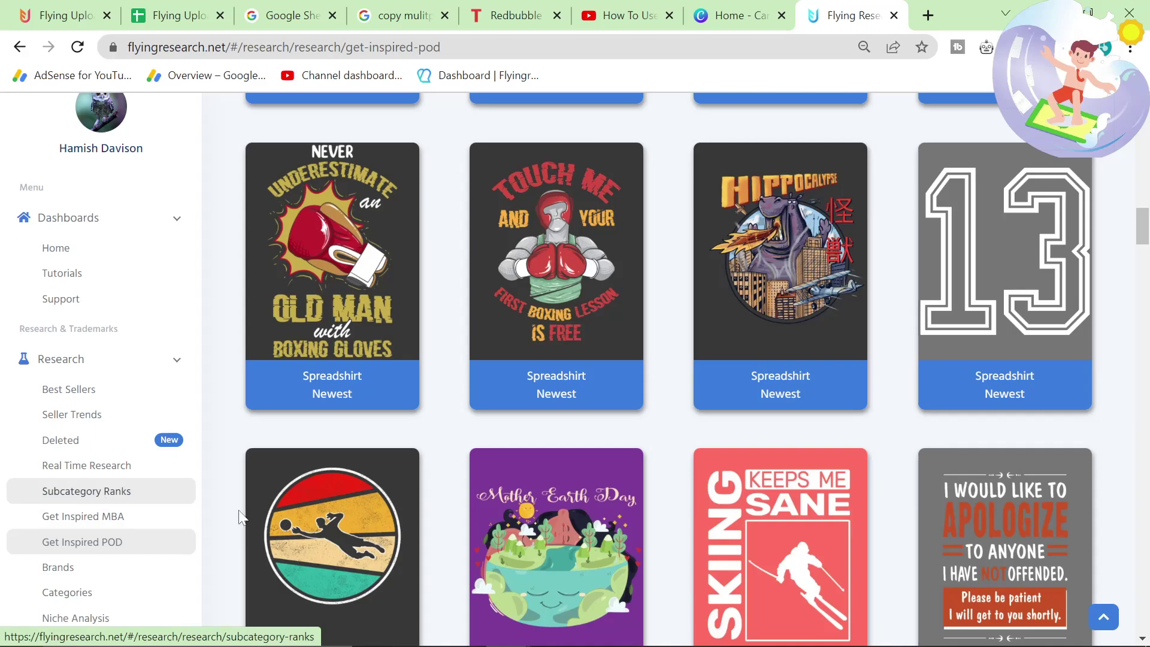
scroll(322, 535, "up", 1)
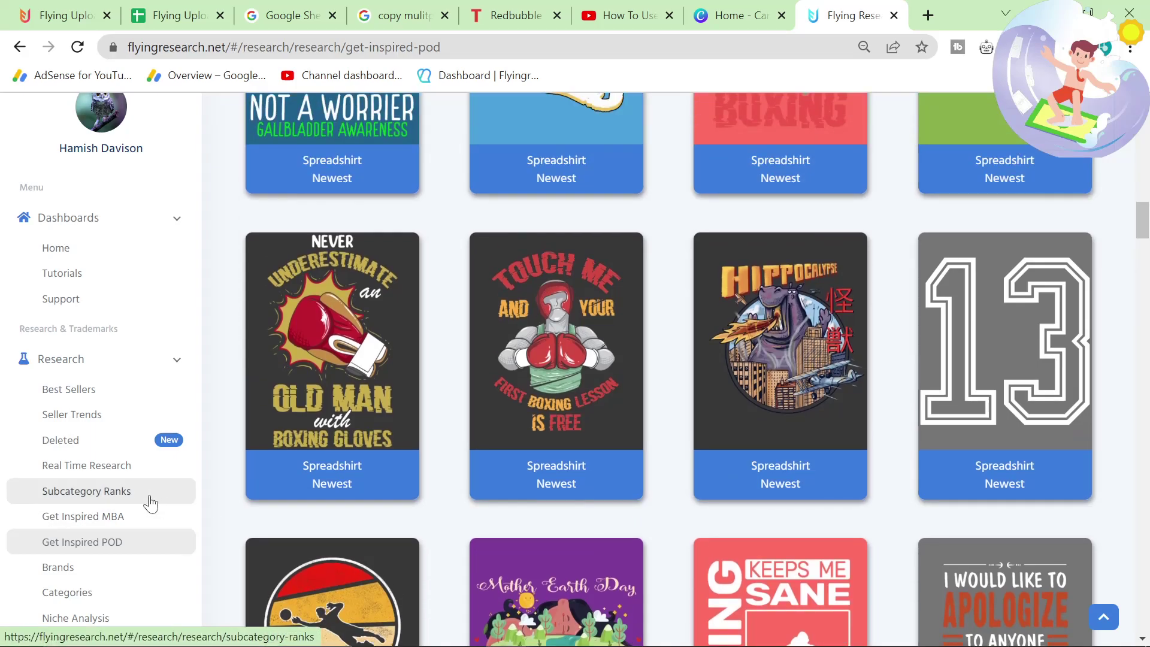
scroll(333, 515, "up", 1)
scroll(333, 520, "up", 1)
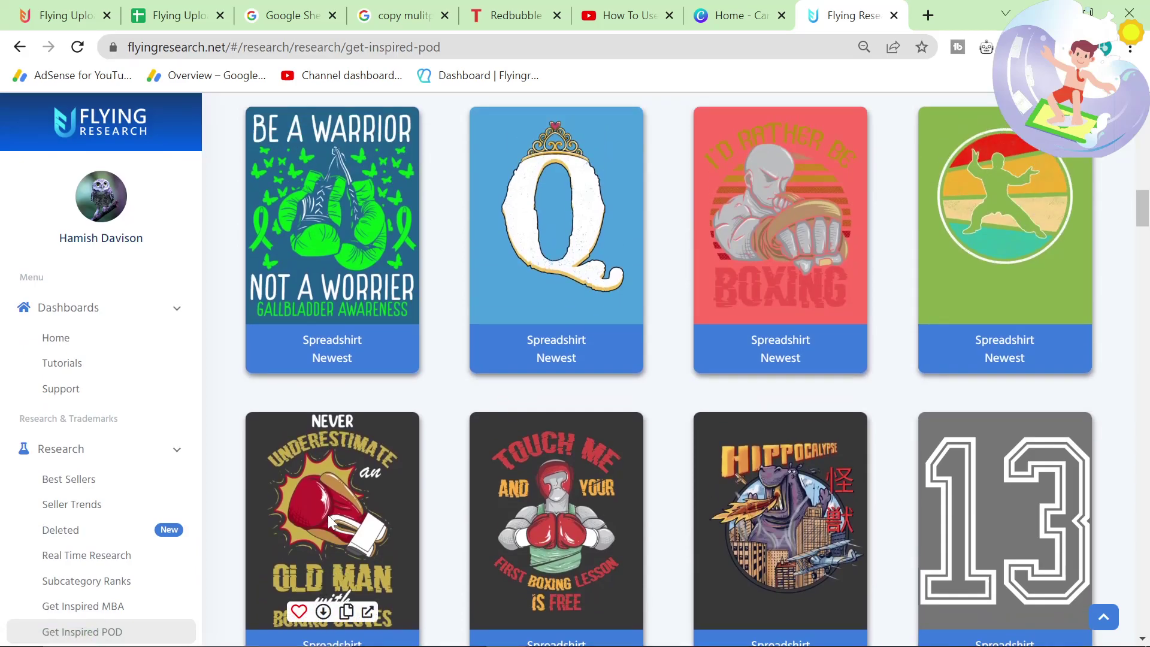
scroll(329, 515, "up", 2)
scroll(328, 515, "up", 1)
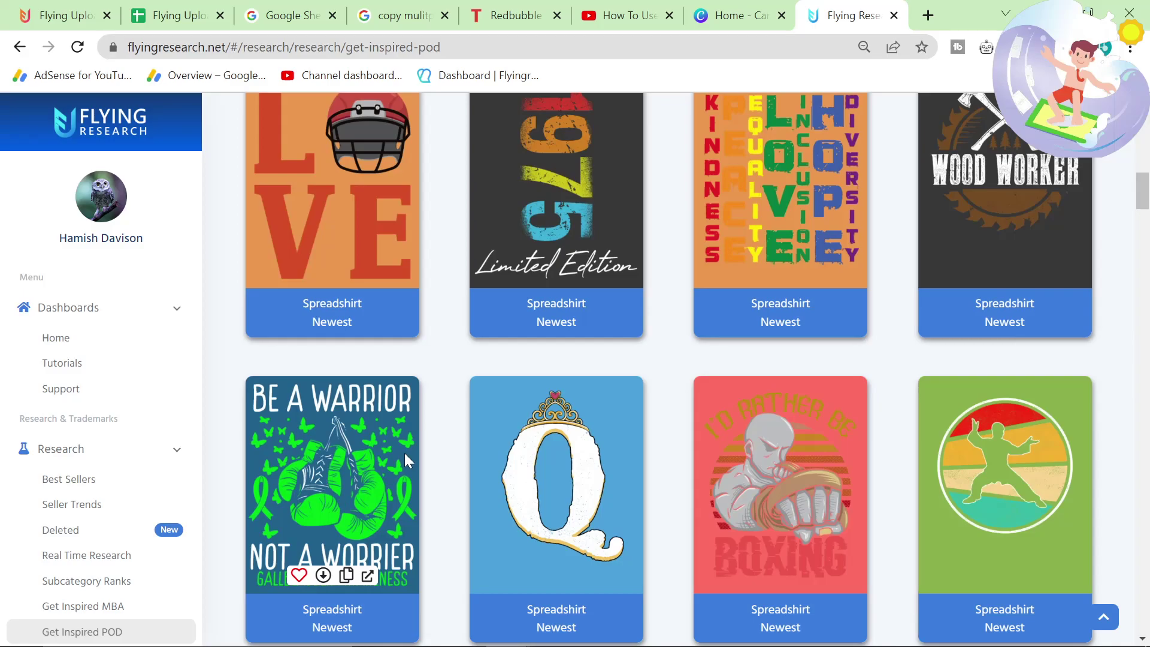
scroll(404, 452, "up", 2)
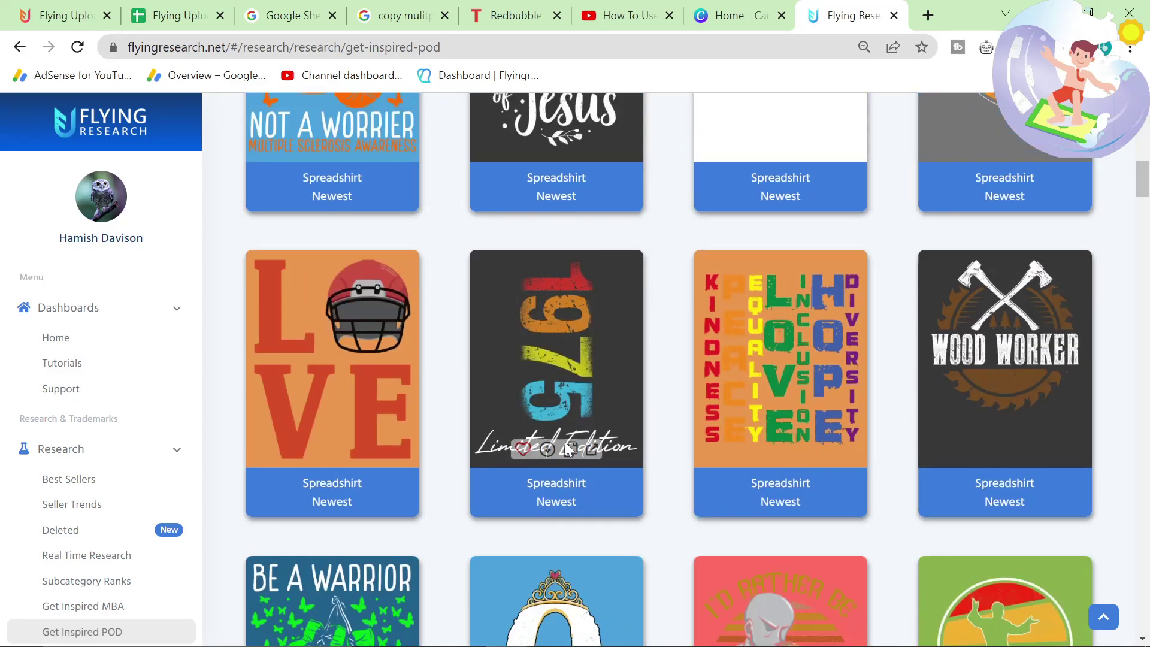
Step: On the Canva home page, open the I'M AWESOME LIEK MY design from Recent designs
left_click(728, 16)
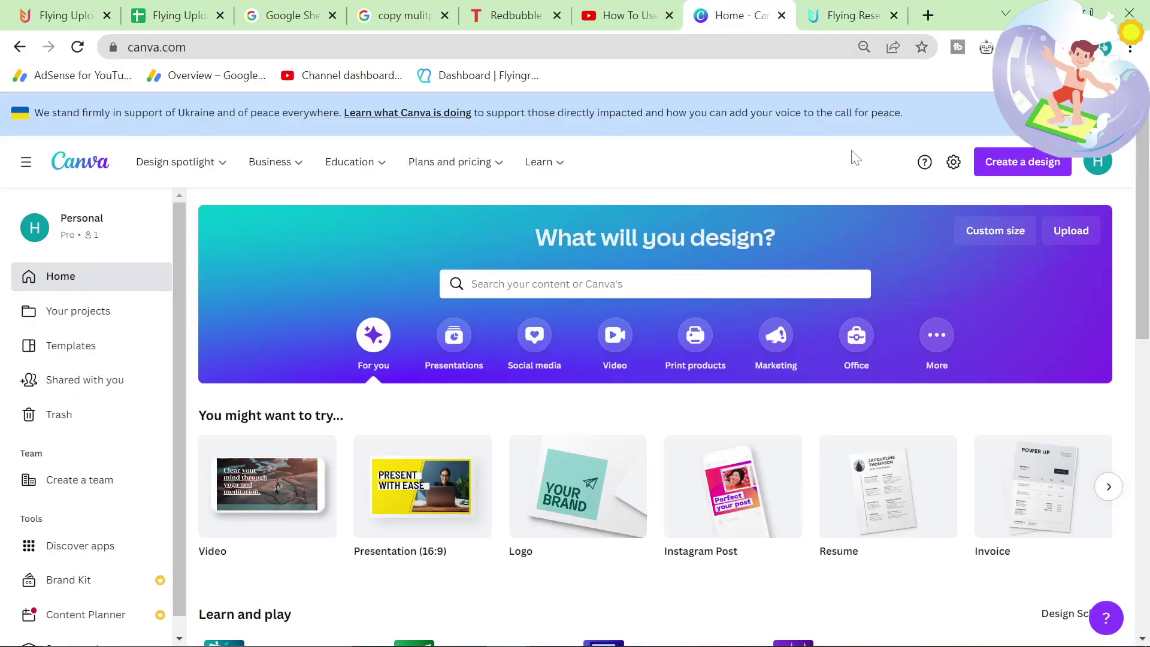
scroll(655, 397, "down", 5)
scroll(655, 398, "up", 5)
scroll(587, 397, "down", 5)
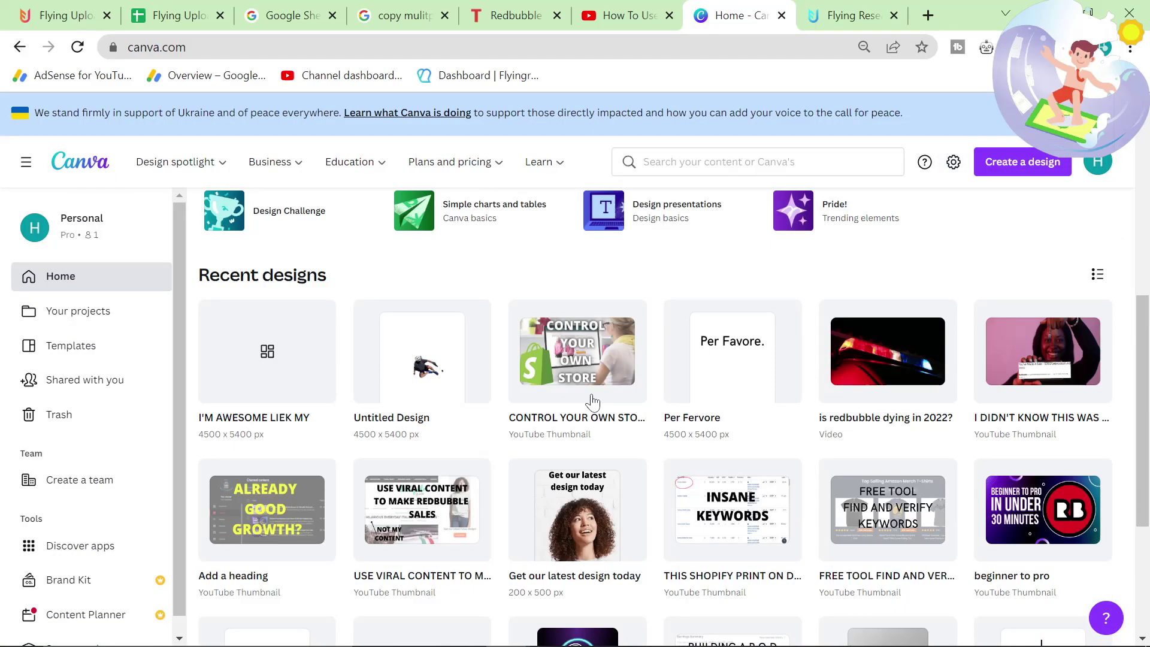
left_click(243, 362)
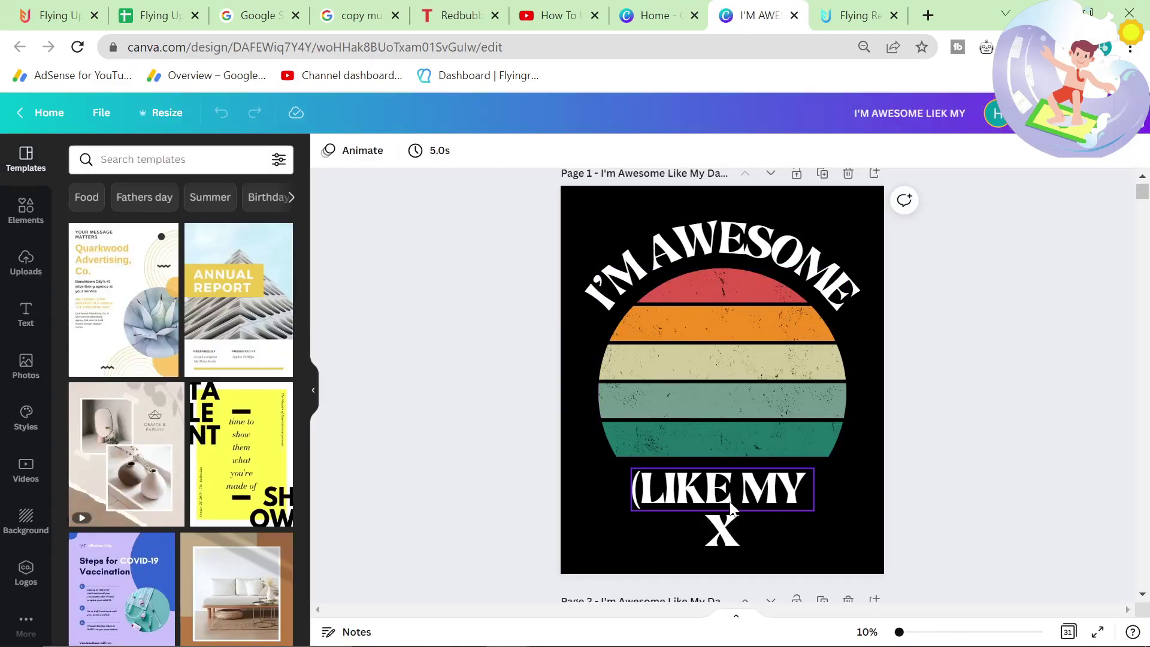
Step: Replace the bottom X text with DAUGHTER), so it reads (LIKE MY DAUGHTER)
left_click(732, 536)
left_click(732, 536)
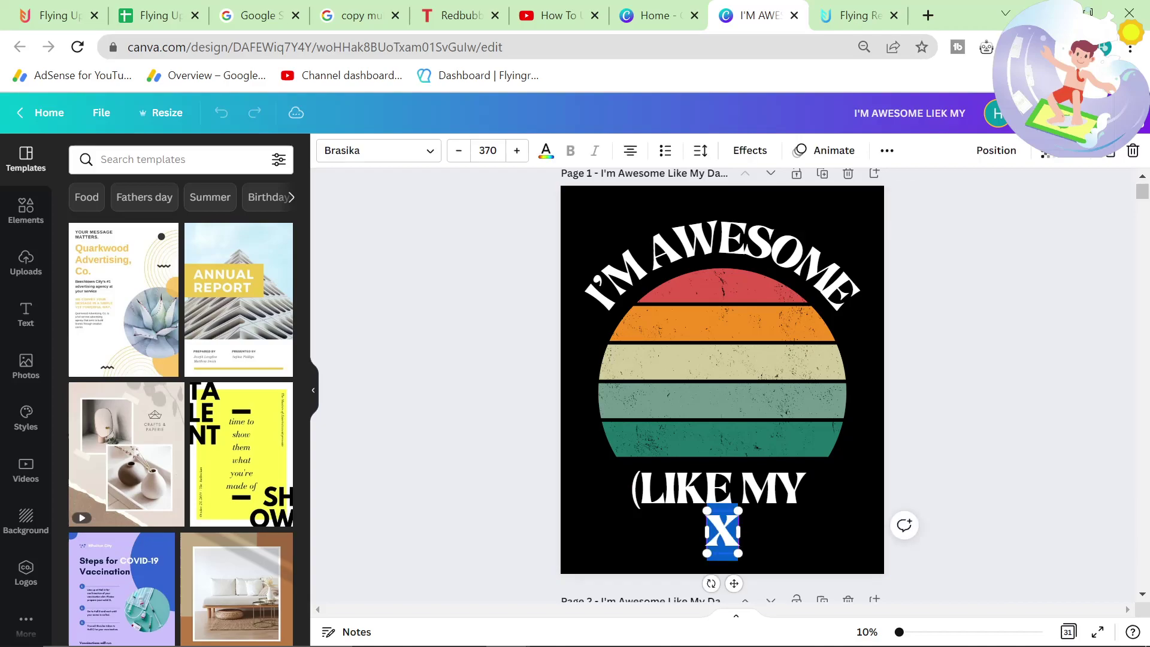
type("DESIGNER")
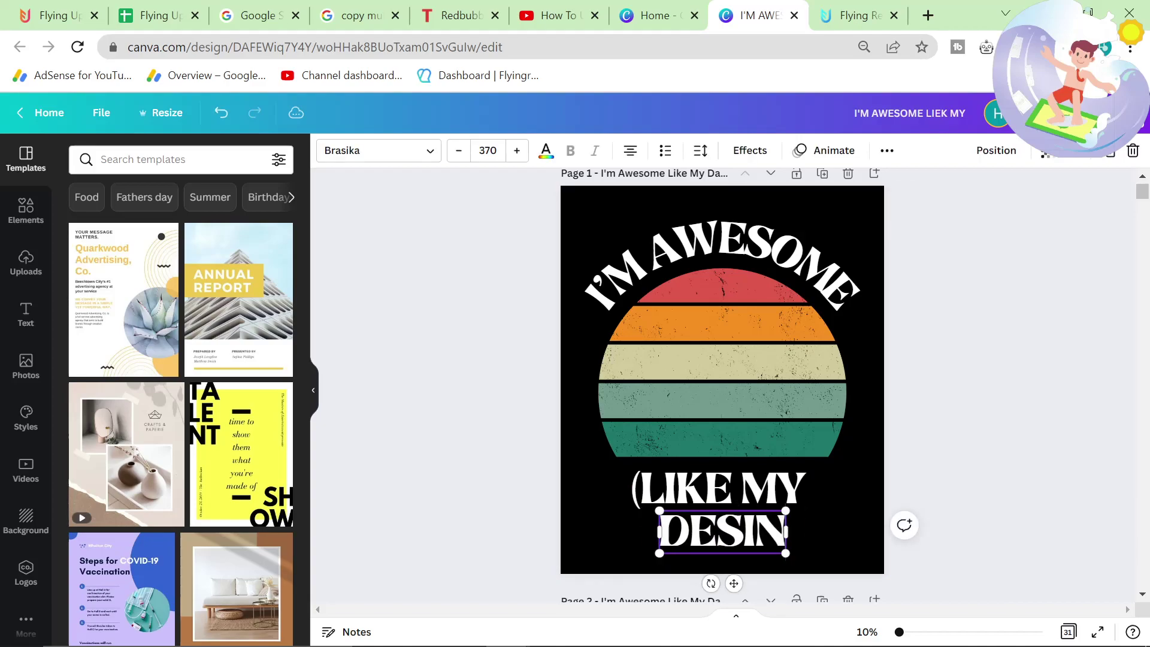
key("ctrl+a")
type("DAUGHTE")
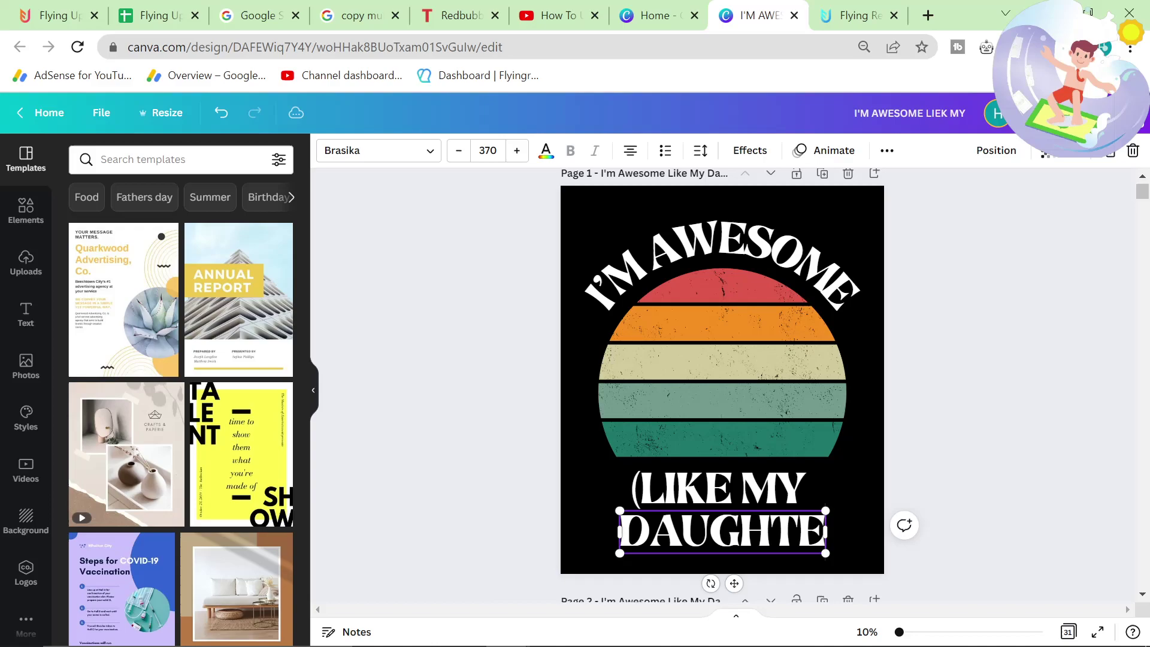
type("R)")
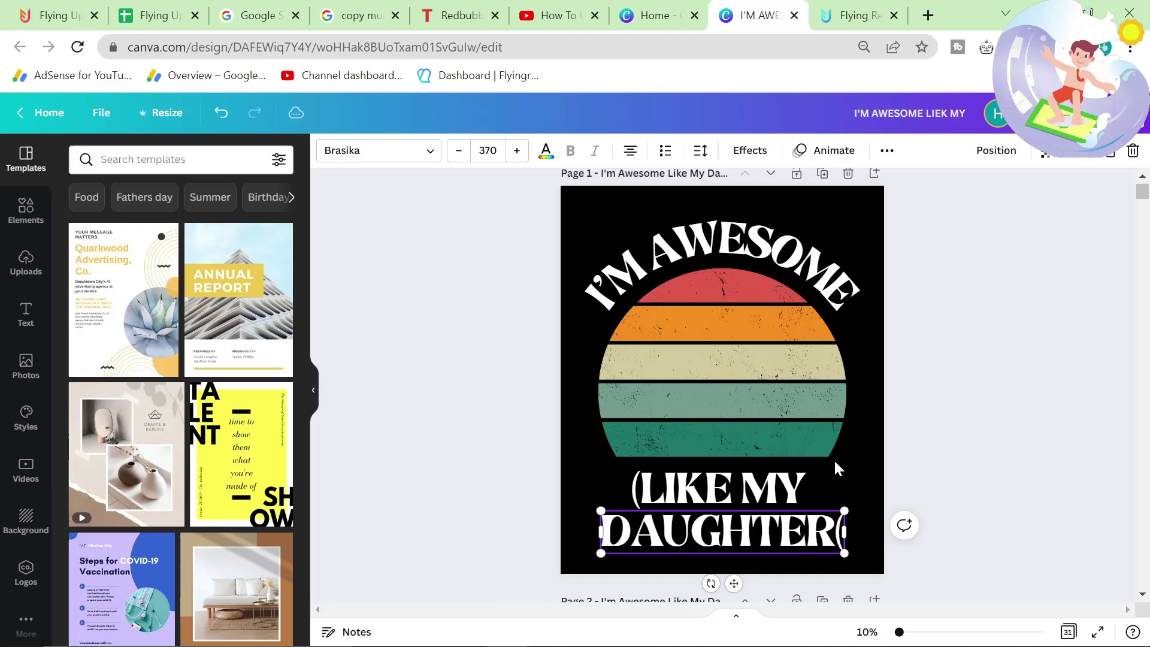
key("BackSpace")
type("_")
key("BackSpace")
type(")")
left_click(927, 347)
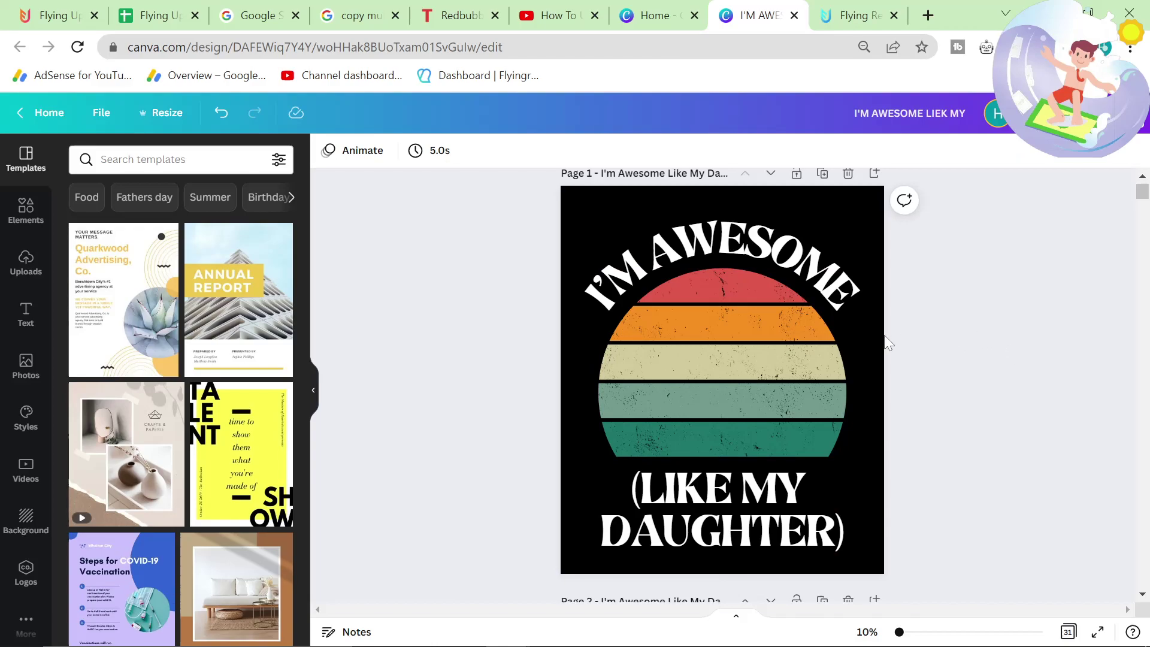
Step: Switch the page background from white back to black, then select the DAUGHTER) text for editing
left_click(595, 222)
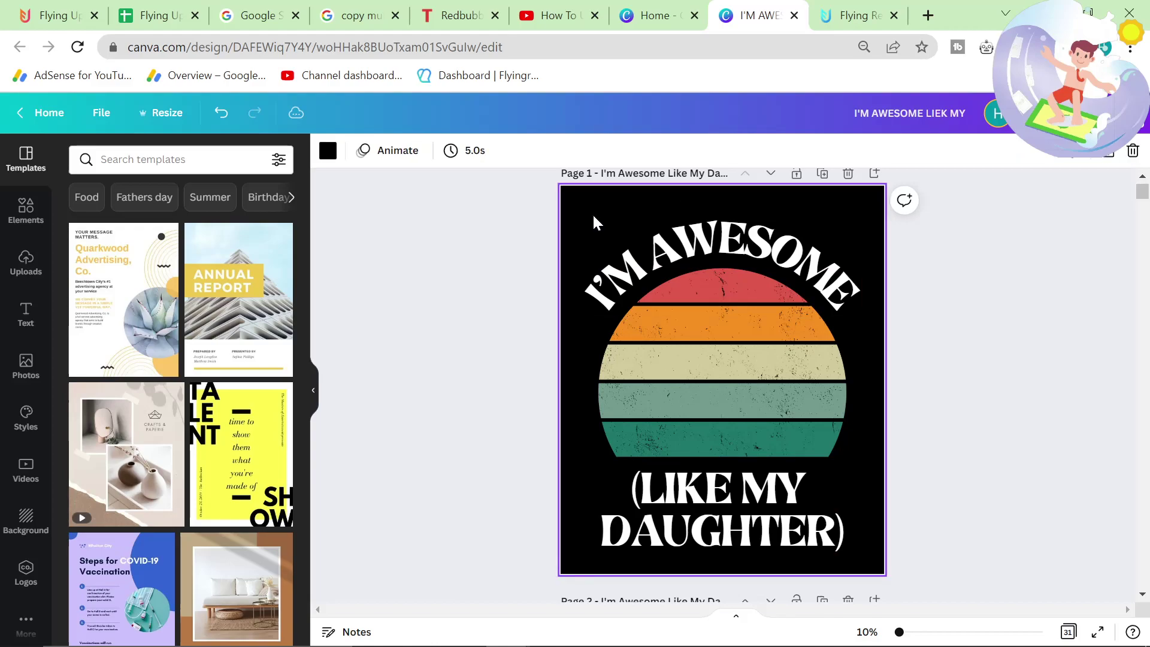
left_click(327, 150)
left_click(161, 227)
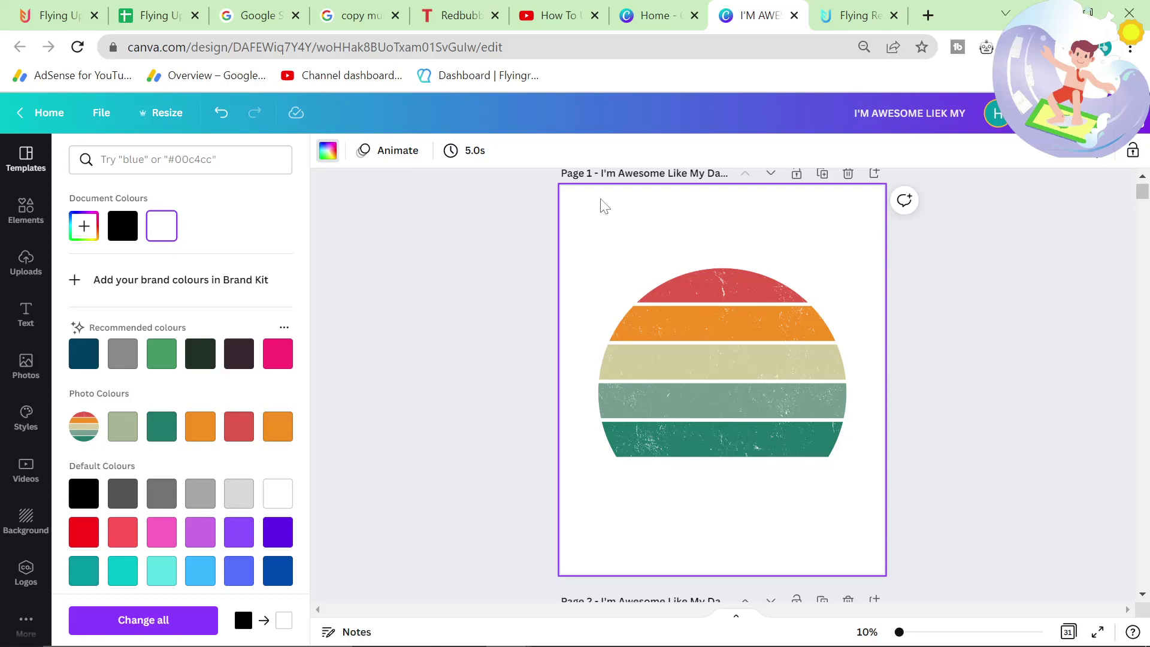
left_click_drag(570, 213, 862, 313)
left_click(25, 158)
left_click(328, 150)
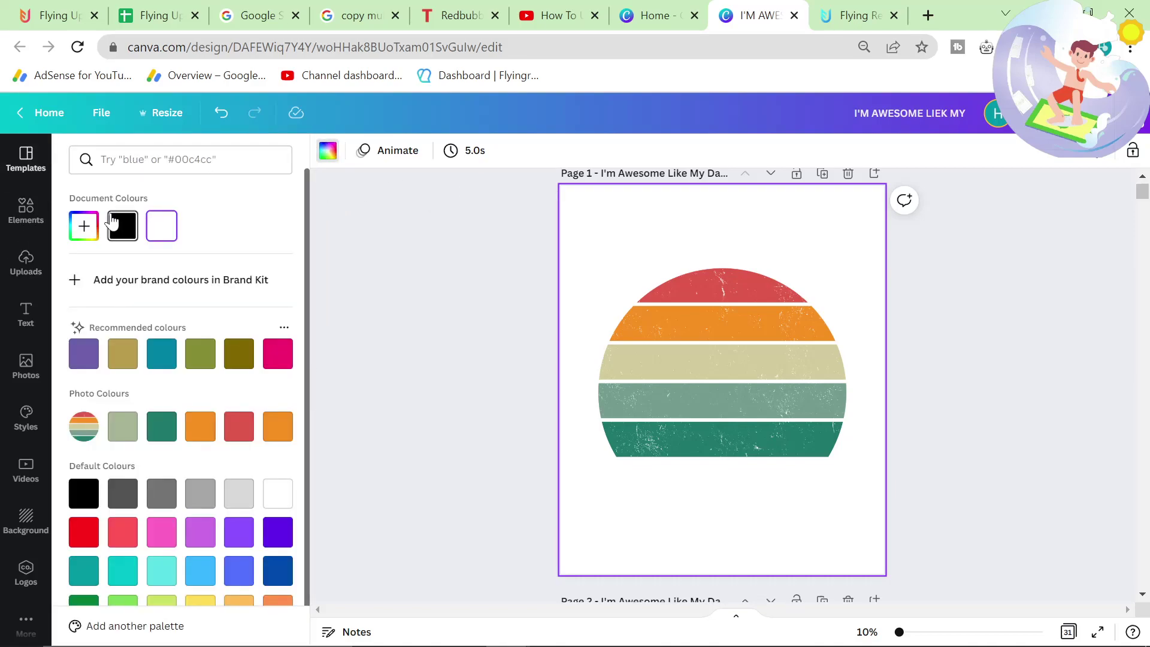
left_click(118, 223)
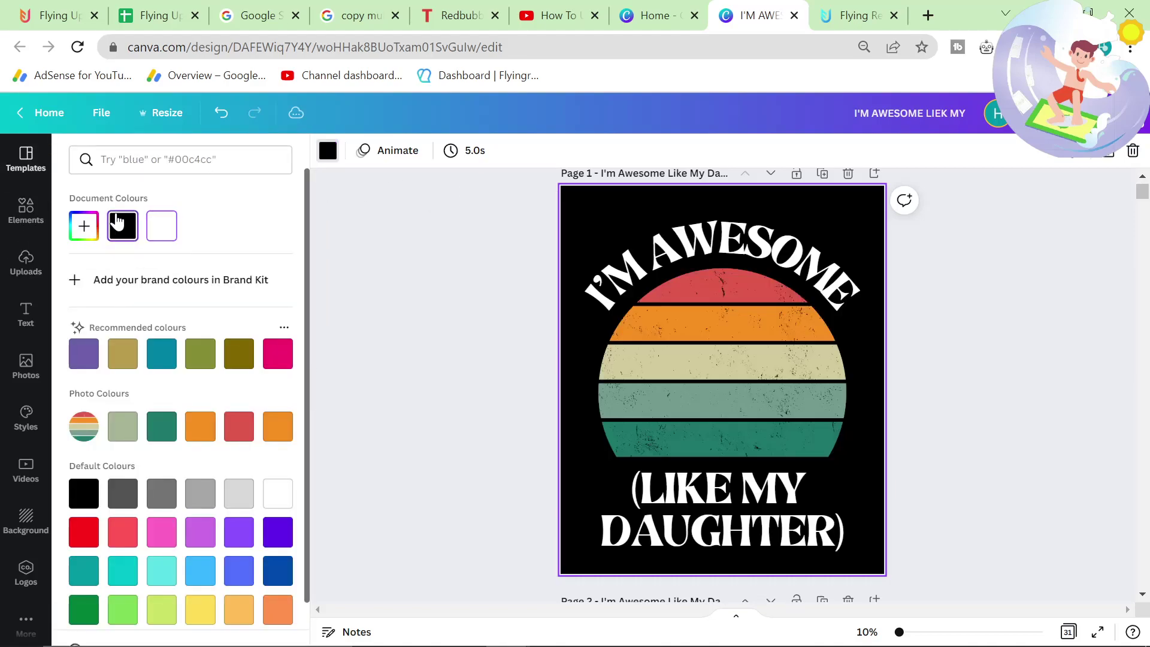
left_click(754, 530)
left_click(752, 532)
Step: Replace DAUGHTER with an X placeholder and duplicate the page repeatedly
left_click_drag(836, 532, 600, 532)
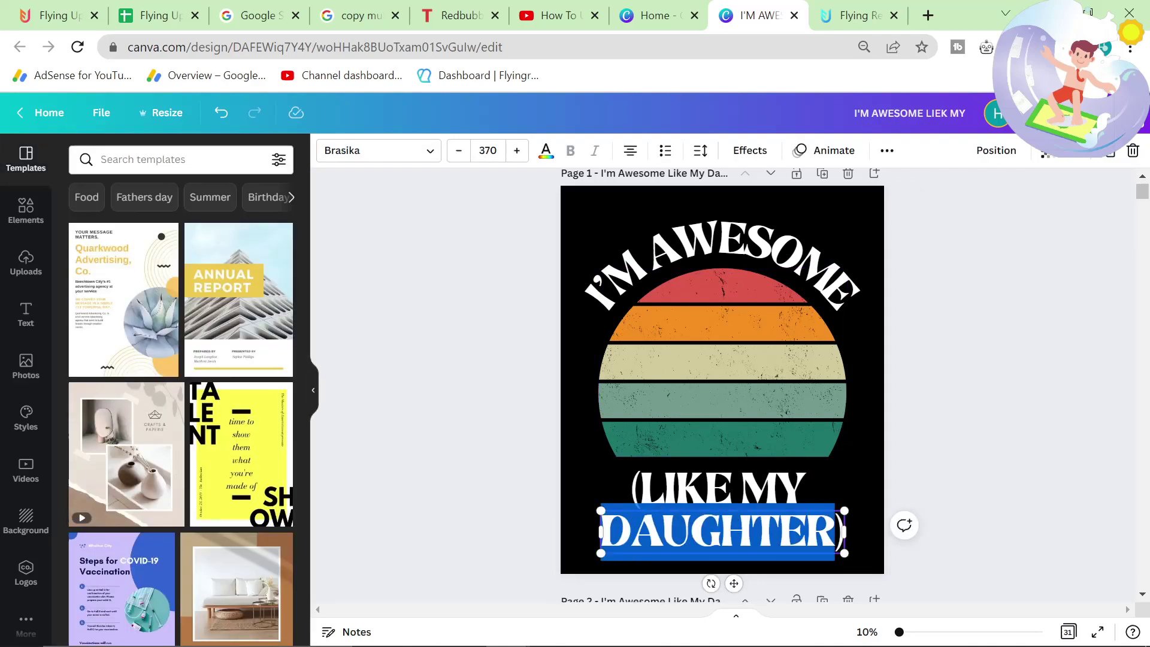
type("X")
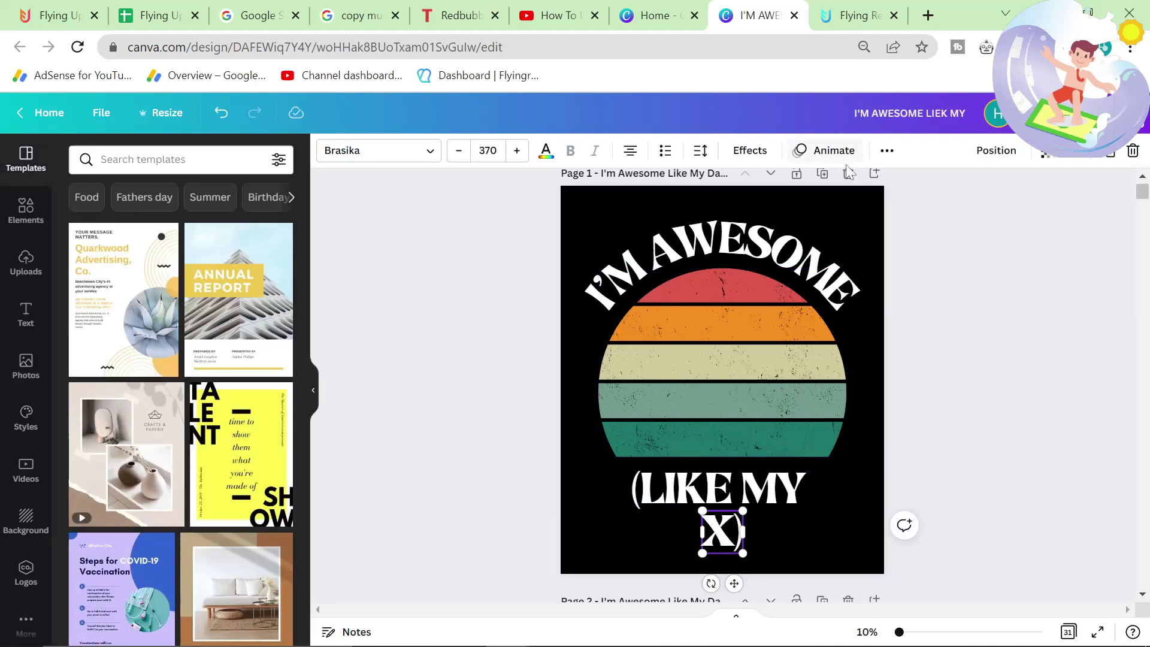
left_click(823, 180)
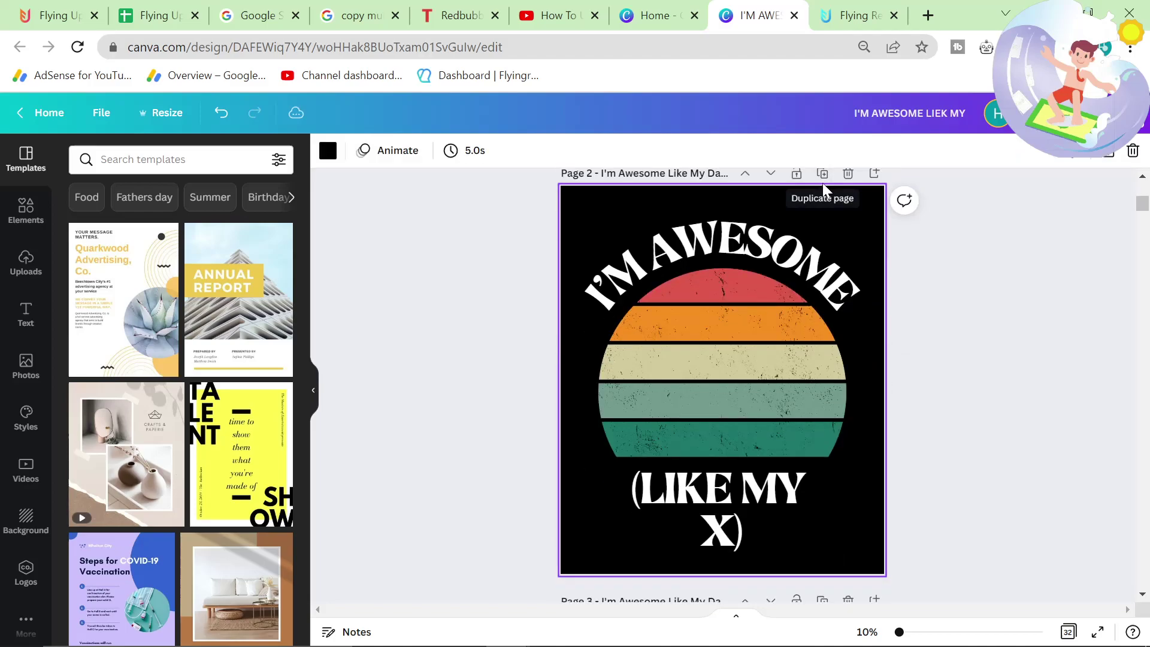
left_click(823, 180)
left_click(823, 180)
left_click(823, 179)
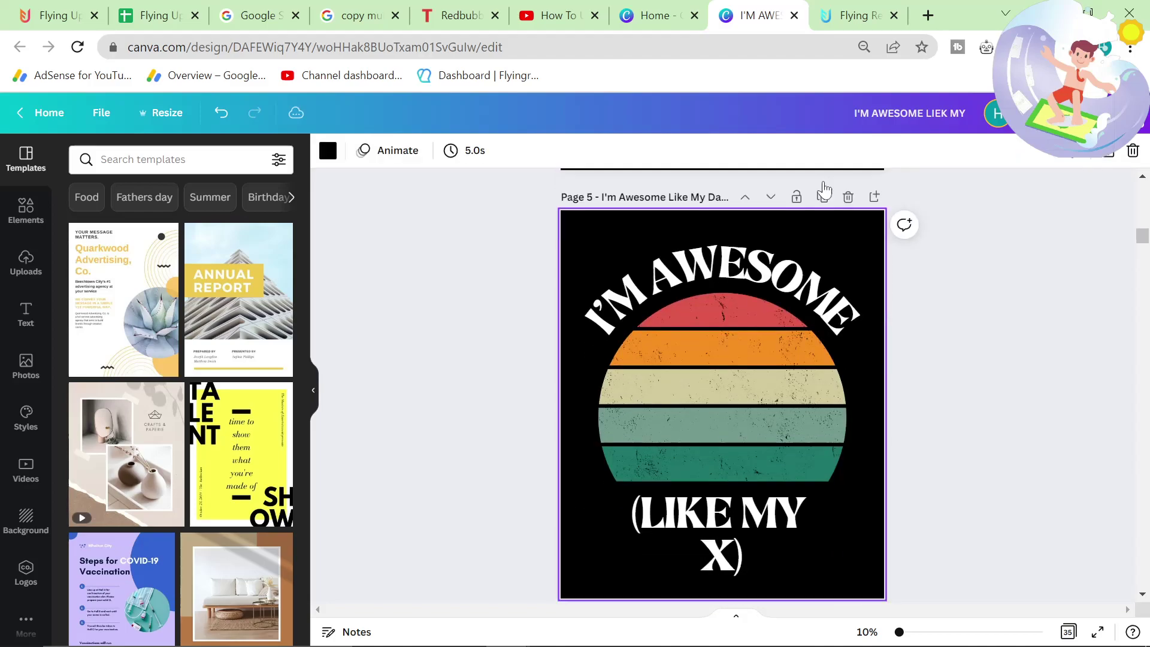
left_click(823, 180)
left_click(823, 180)
left_click(823, 180)
left_click(822, 180)
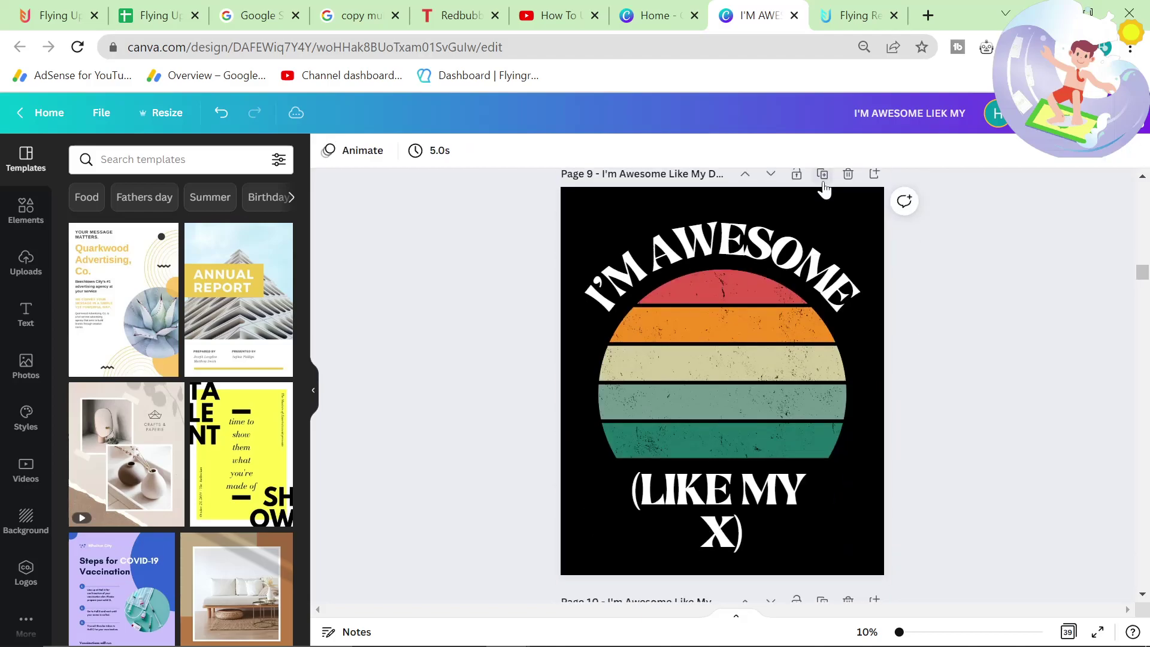
left_click(823, 179)
left_click(823, 180)
Step: Retype DAUGHTER in place of the X on page 1
scroll(744, 509, "up", 20)
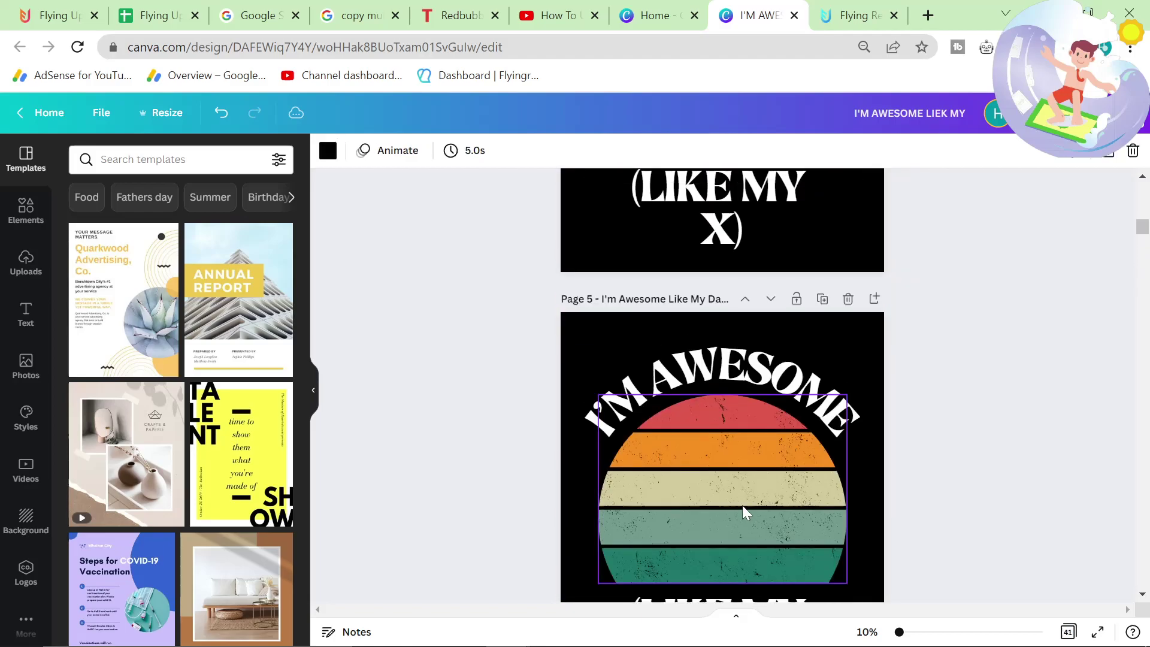
scroll(744, 510, "up", 3)
double_click(717, 554)
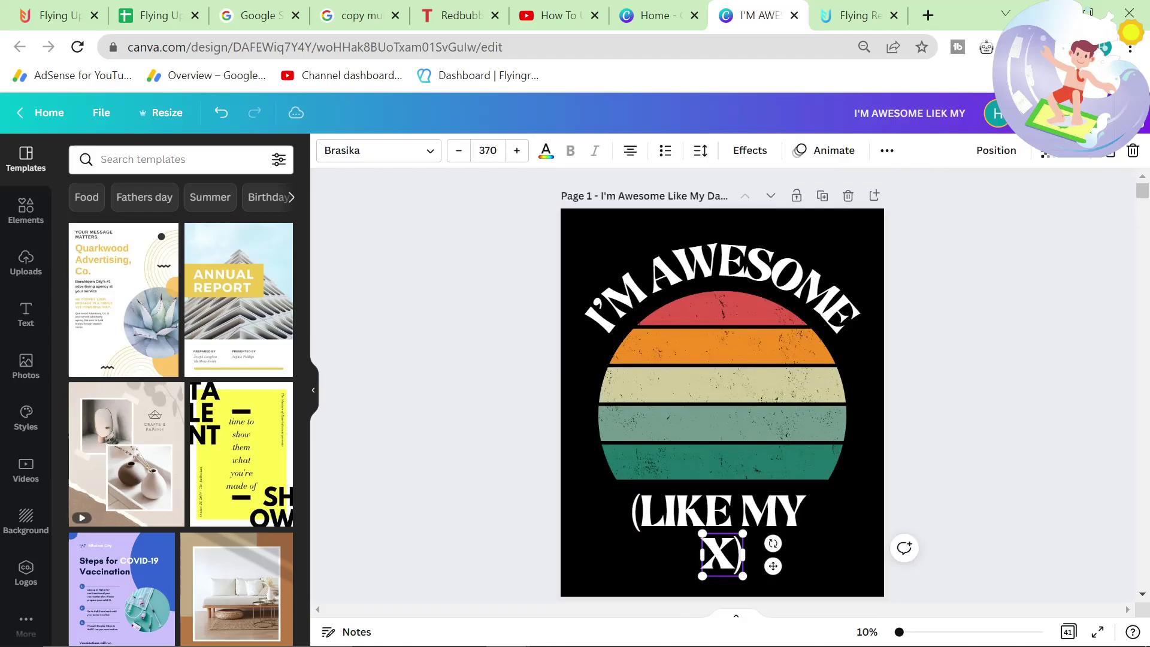
type("DAUGT")
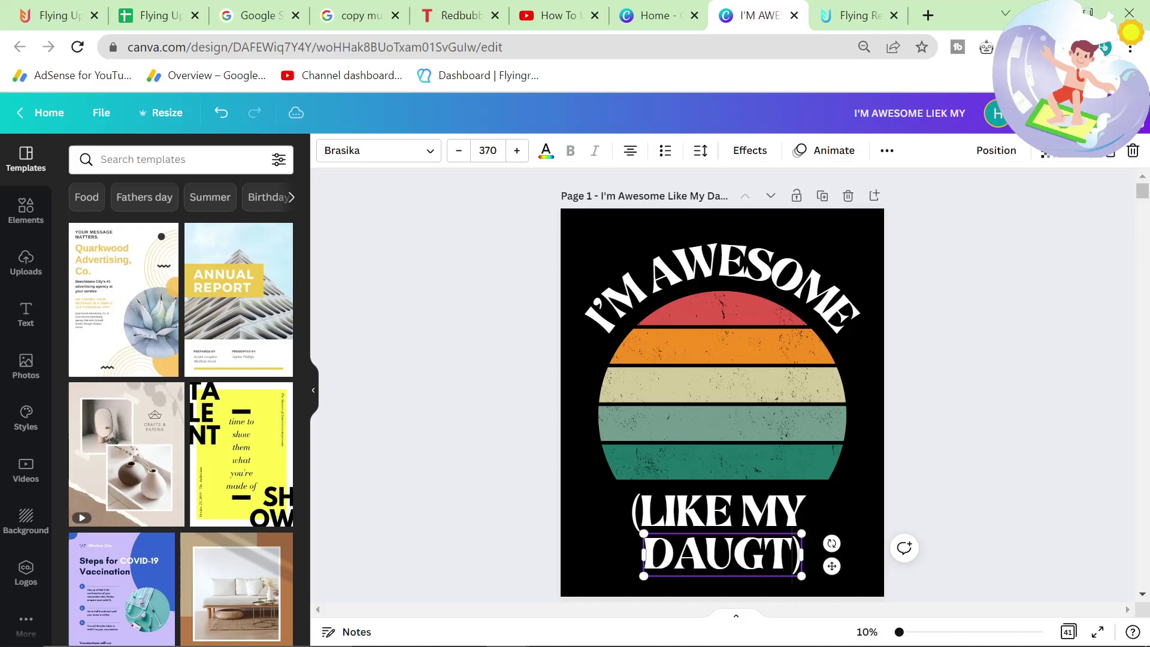
key("BackSpace")
type("HTER")
Step: Change page 2's X placeholder to UNCLE, so it reads (LIKE MY UNCLE)
scroll(738, 535, "down", 3)
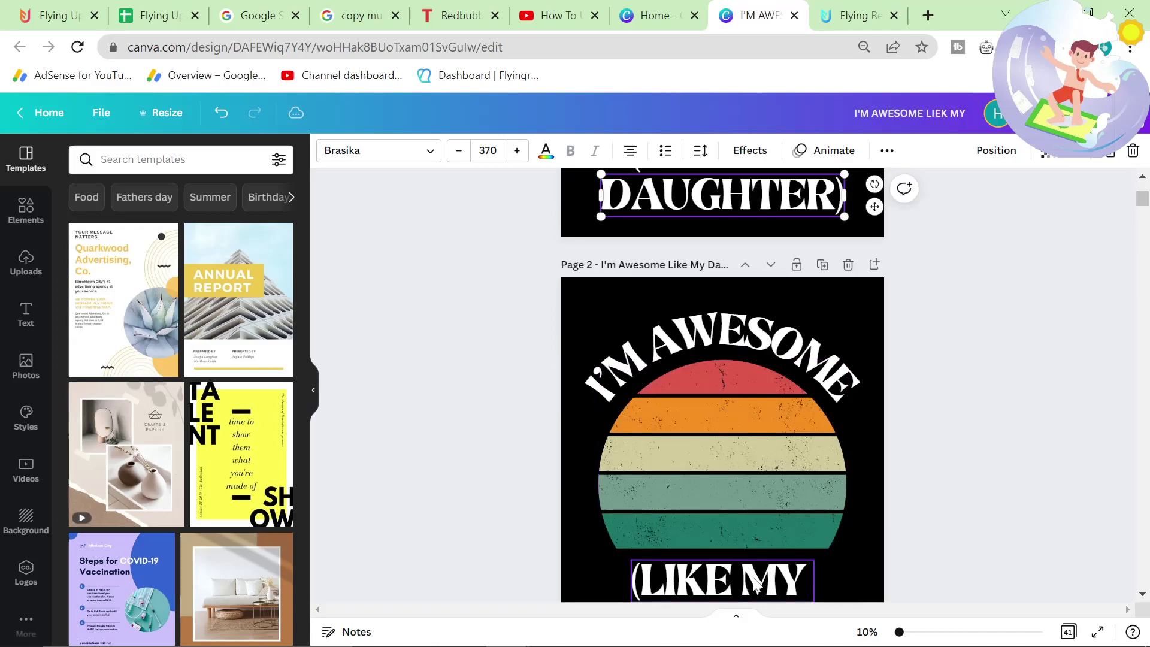
left_click(739, 535)
double_click(704, 536)
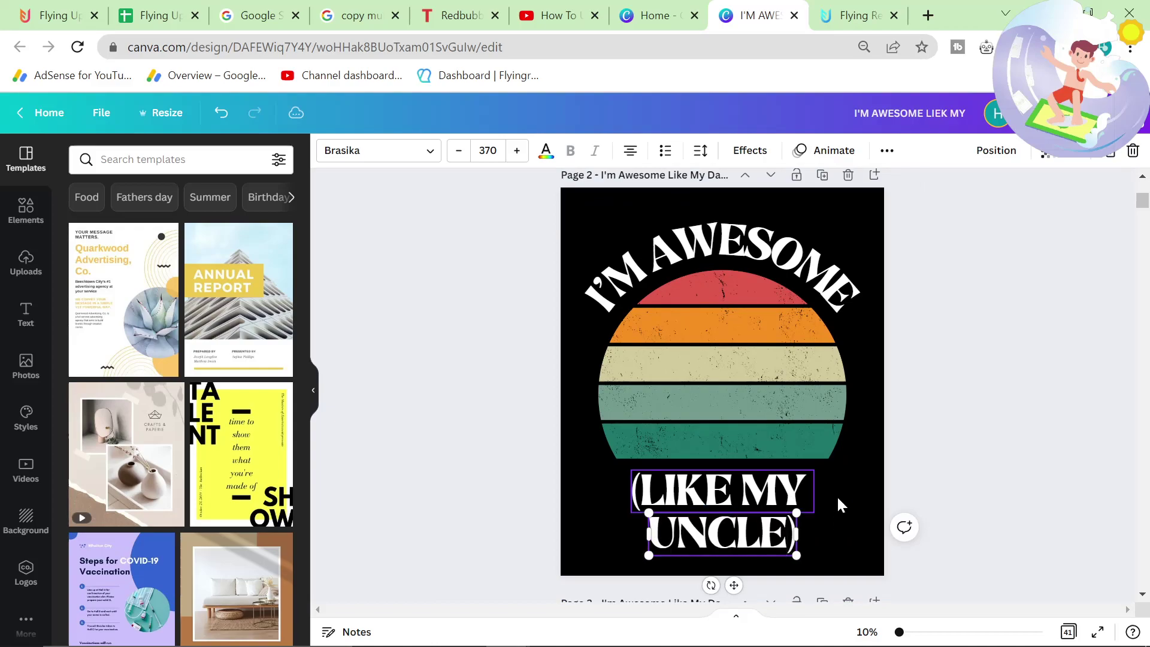
left_click(1033, 206)
Step: Close the Share download panel and make page 2's background white
left_click(1116, 113)
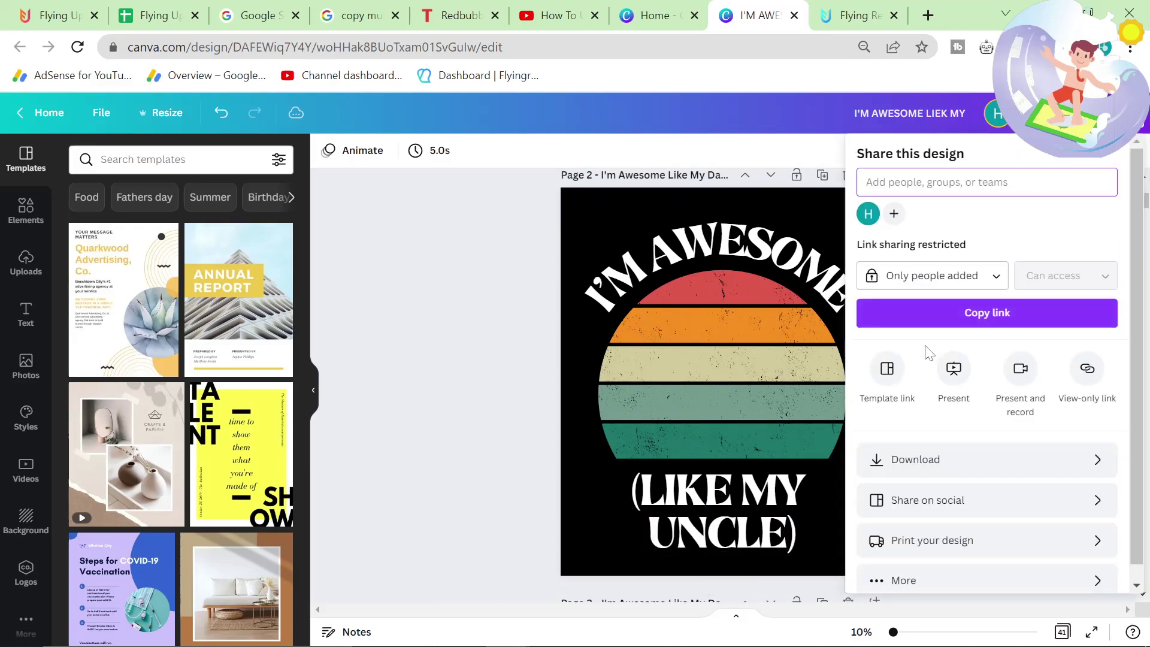
left_click(951, 460)
left_click(575, 204)
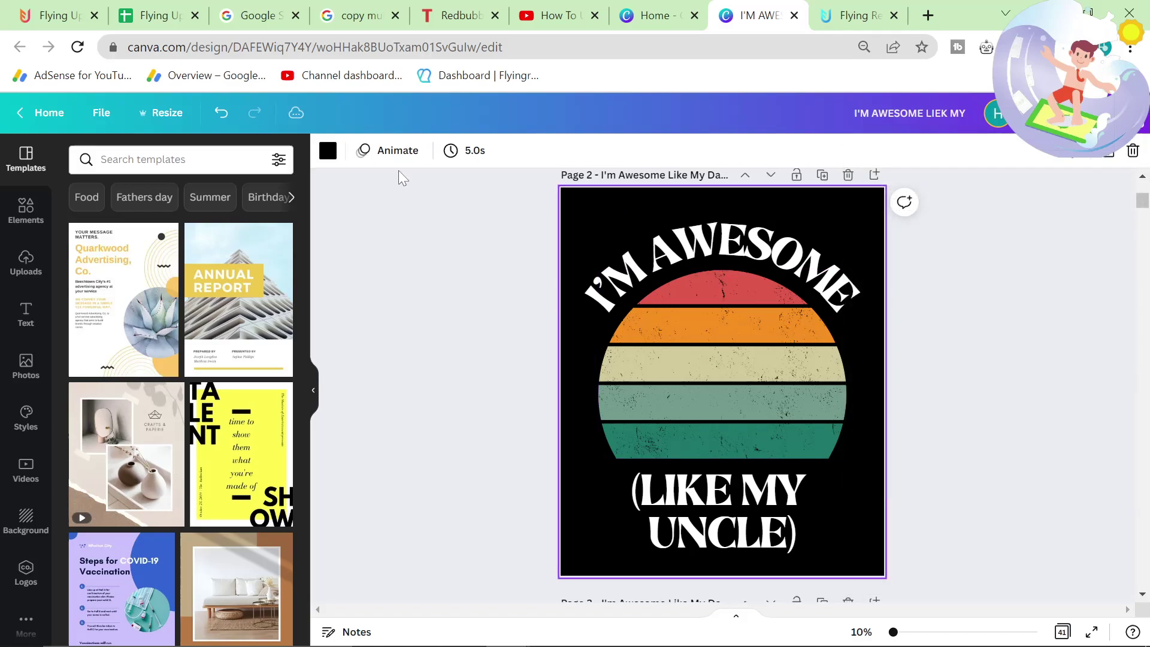
left_click(327, 151)
left_click(277, 490)
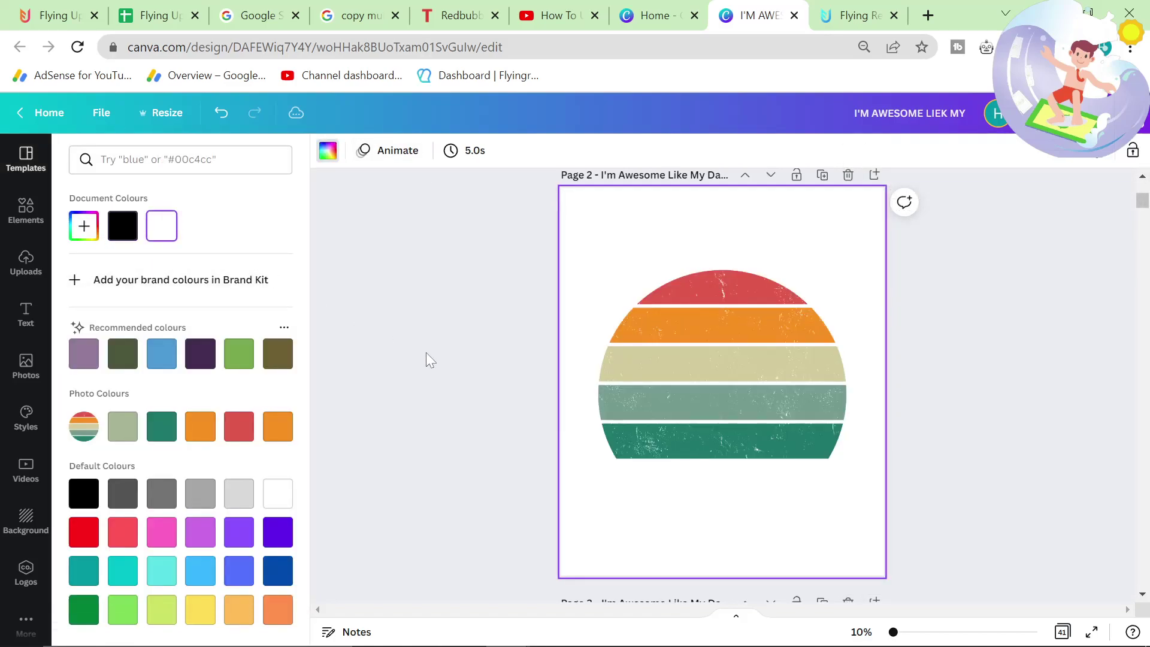
Step: Make page 1's background white as well
scroll(521, 335, "up", 5)
left_click(590, 241)
left_click(599, 226)
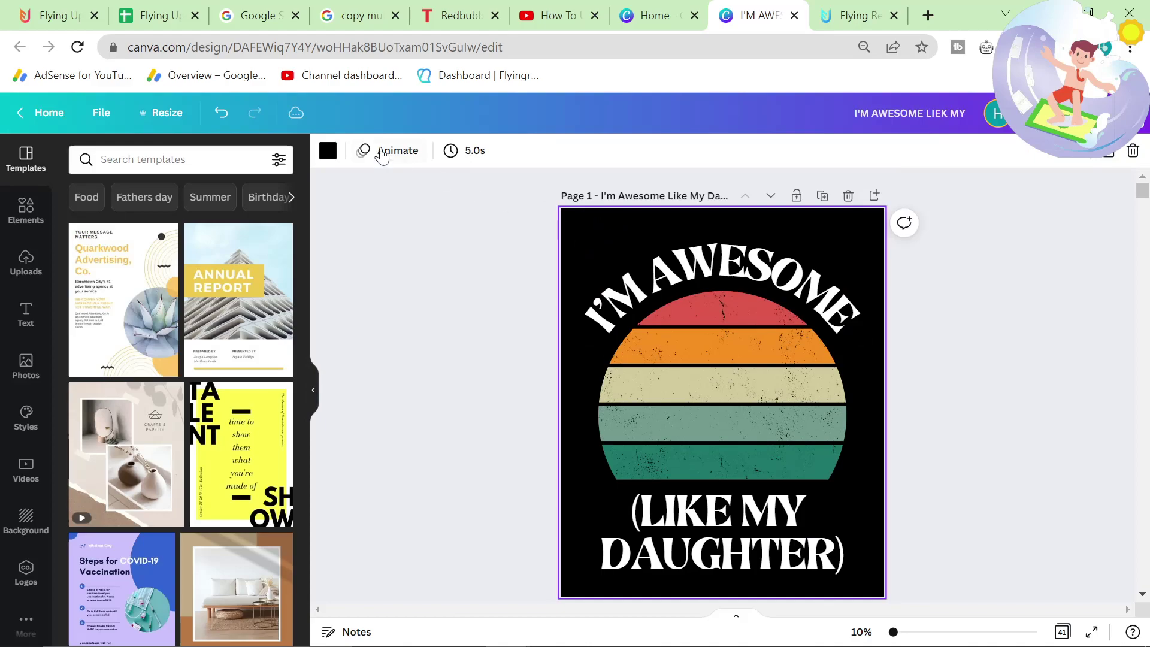
left_click(327, 151)
left_click(158, 228)
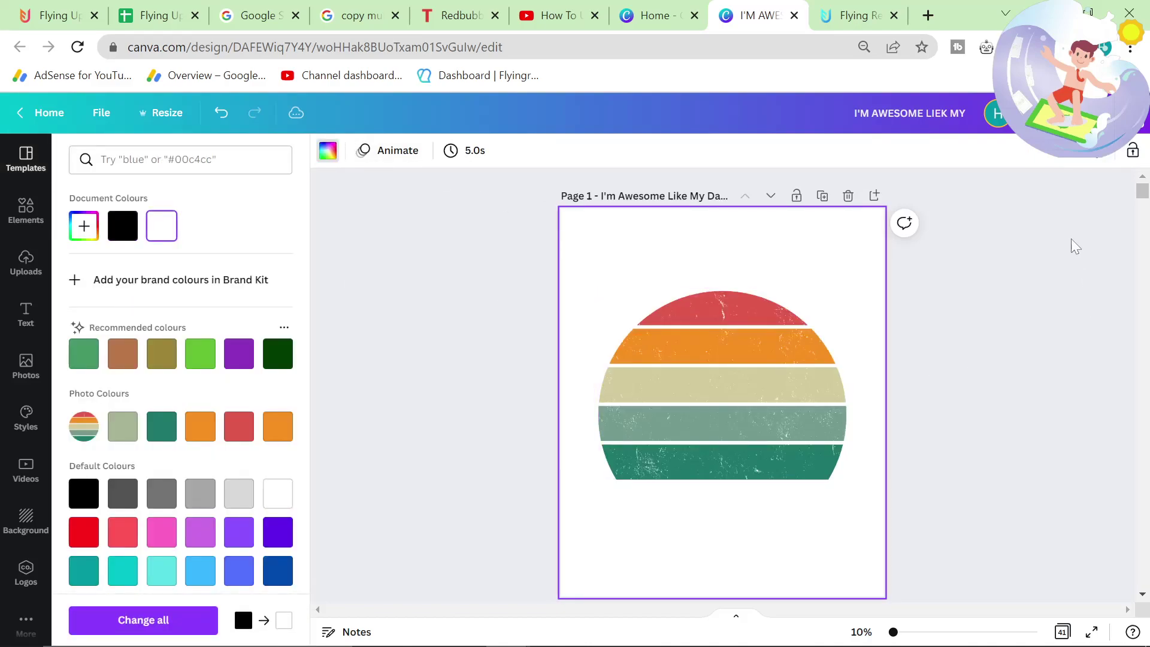
Step: Download all pages via Share > Download as PNG with Transparent background ticked
left_click(1112, 113)
left_click(960, 461)
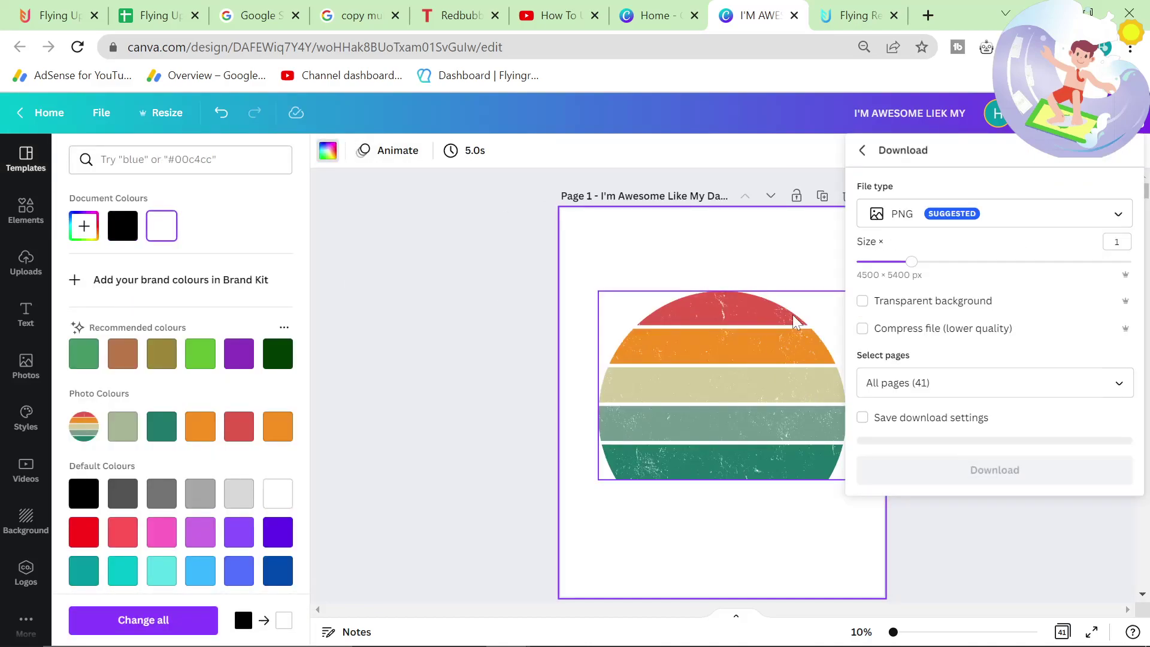
left_click(978, 211)
left_click(976, 214)
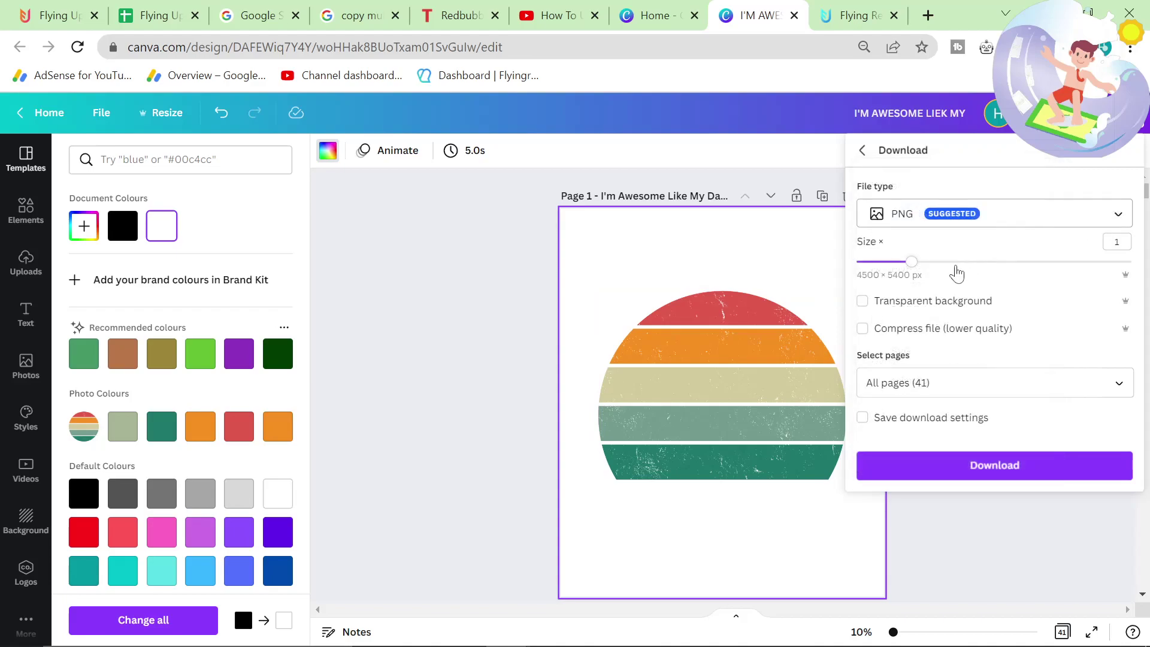
left_click(934, 304)
left_click(1011, 469)
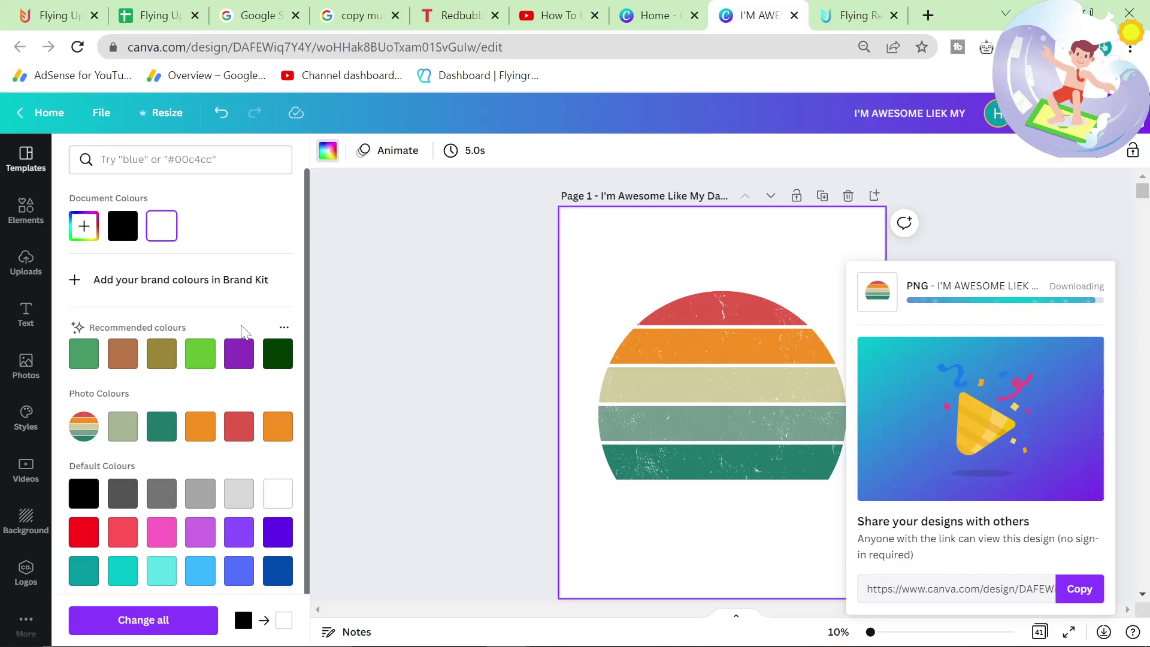
Step: Clear the old Image Path entries in cells A2:A32 of the Flying Upload 1 spreadsheet
left_click(157, 16)
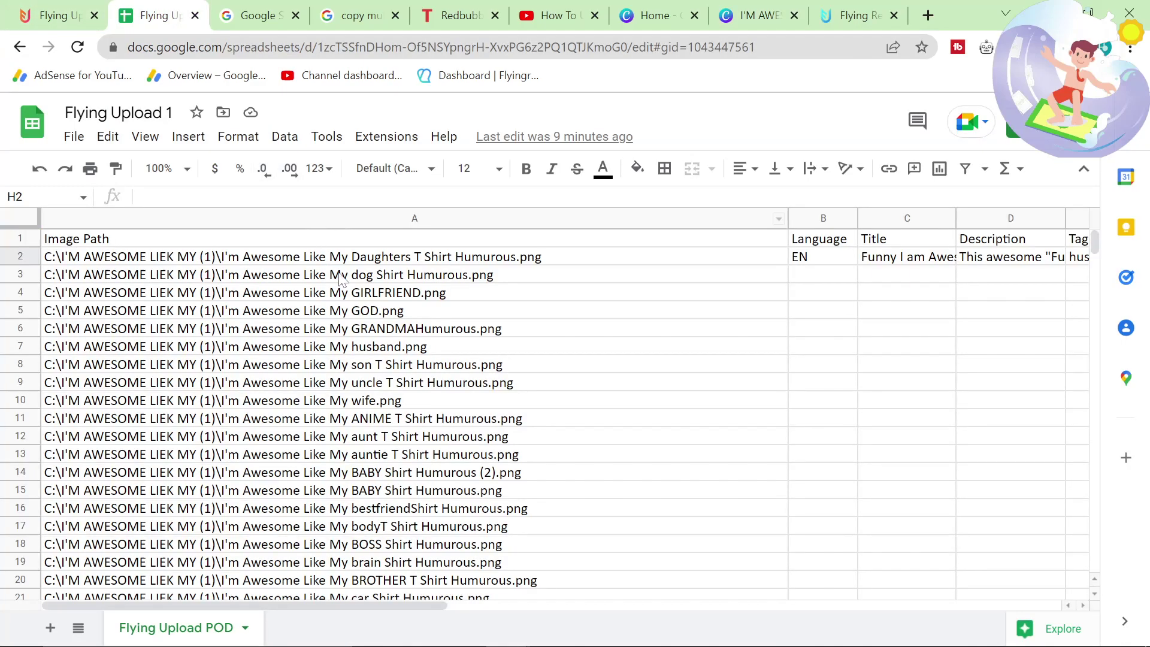
left_click(339, 259)
scroll(341, 360, "down", 6)
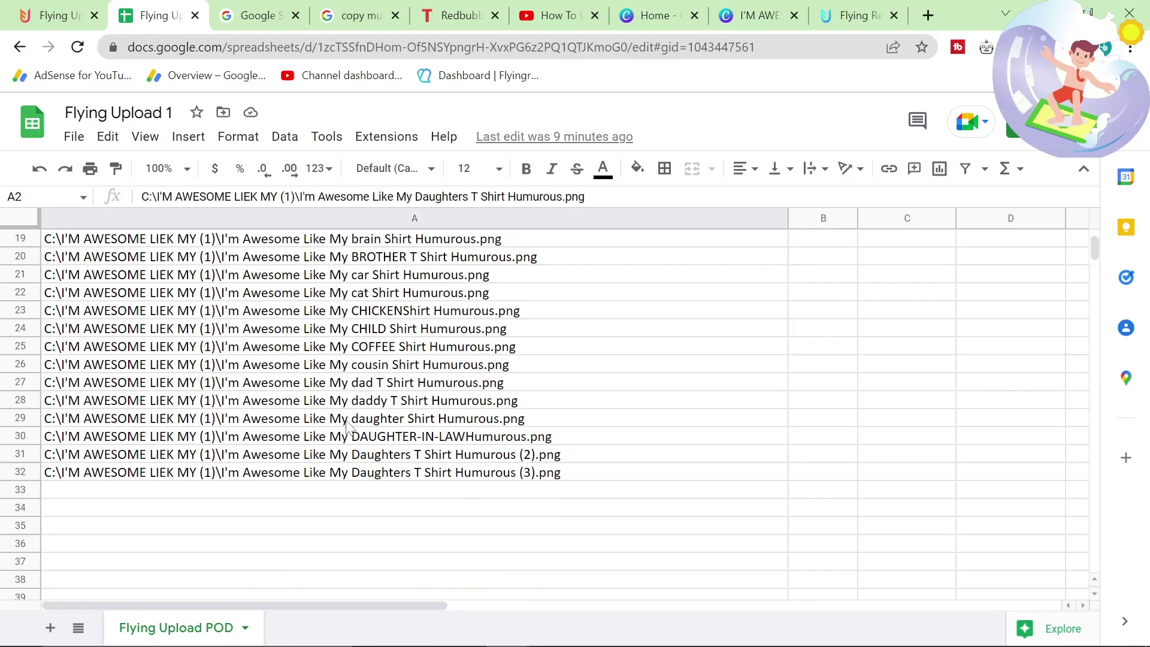
left_click(394, 454, "shift")
key("Delete")
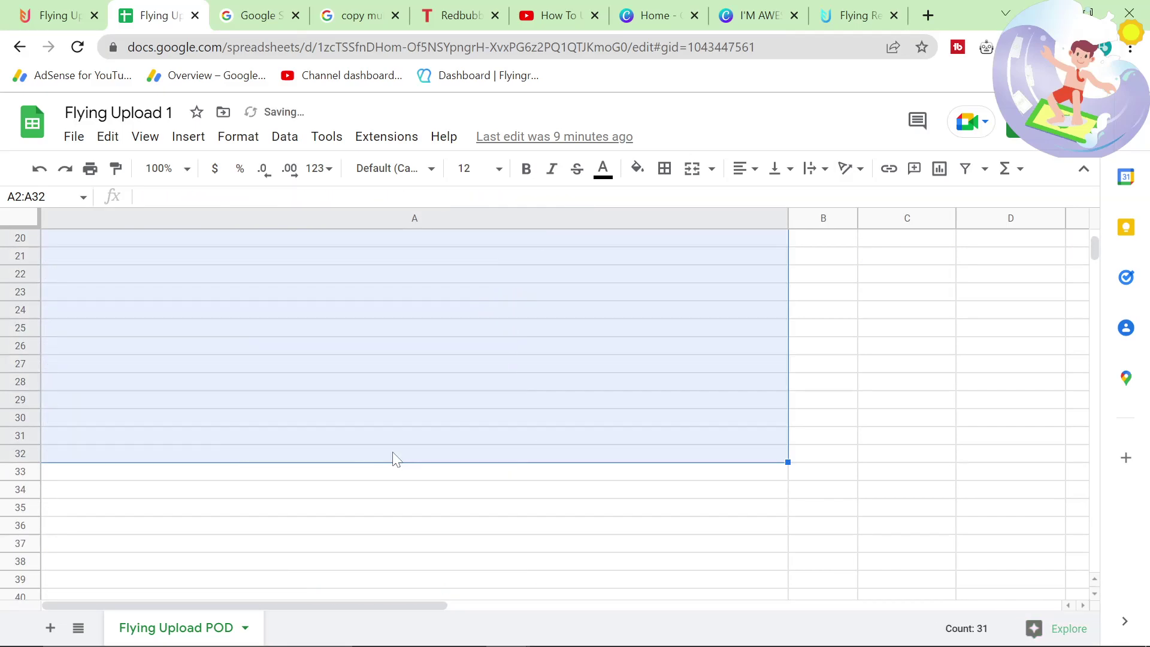
scroll(393, 453, "up", 6)
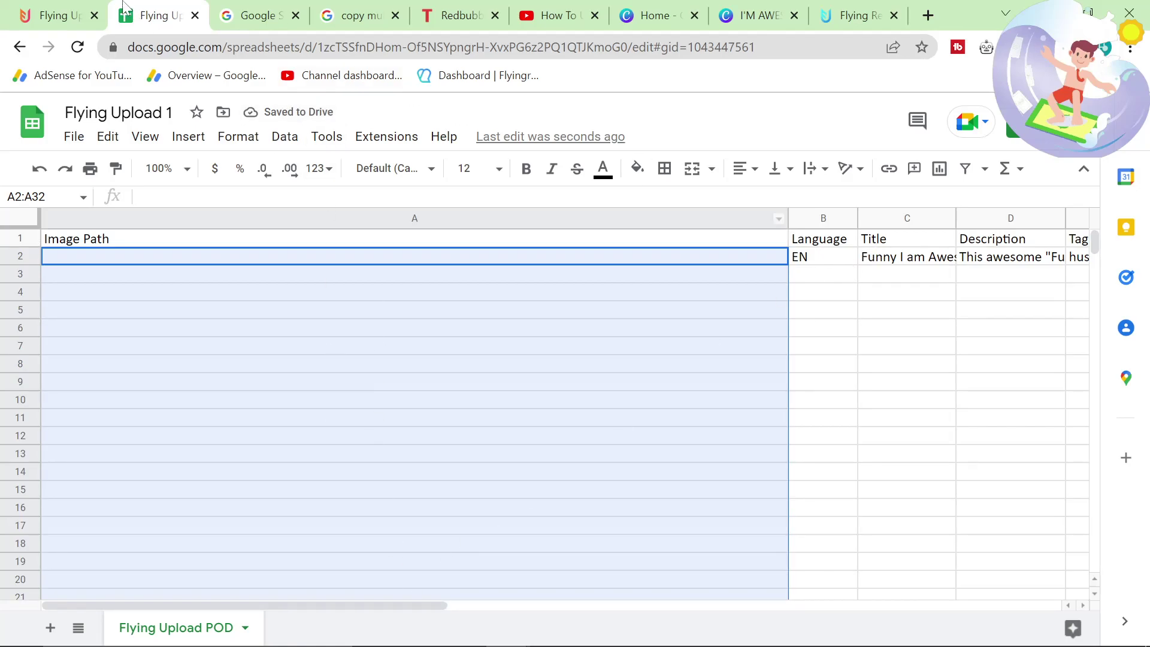
Step: In Flying Upload, start an Excel listing import and download the Excel standards template zip
left_click(54, 15)
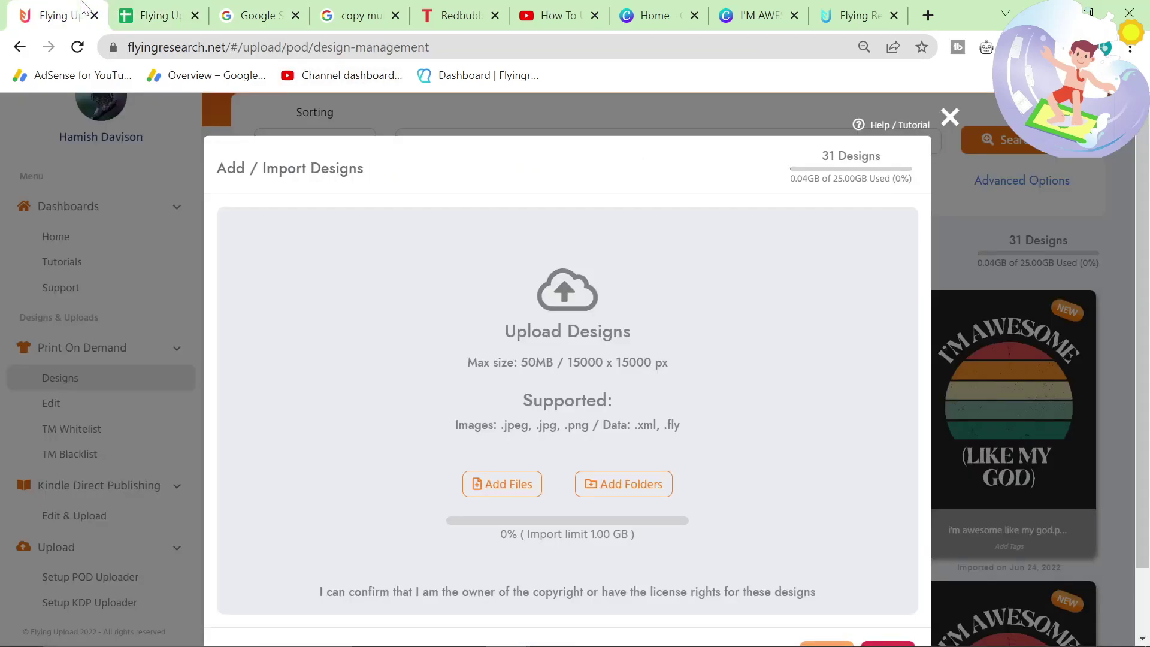
left_click(951, 123)
scroll(643, 215, "up", 3)
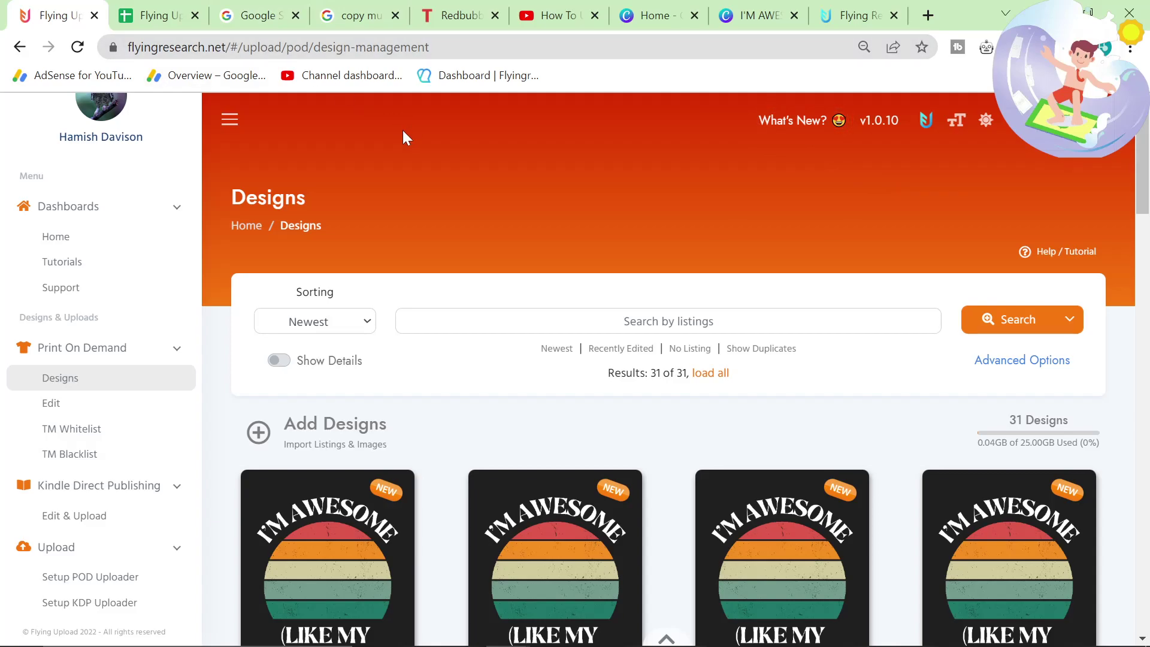
scroll(419, 224, "down", 1)
scroll(988, 182, "up", 1)
scroll(389, 378, "down", 1)
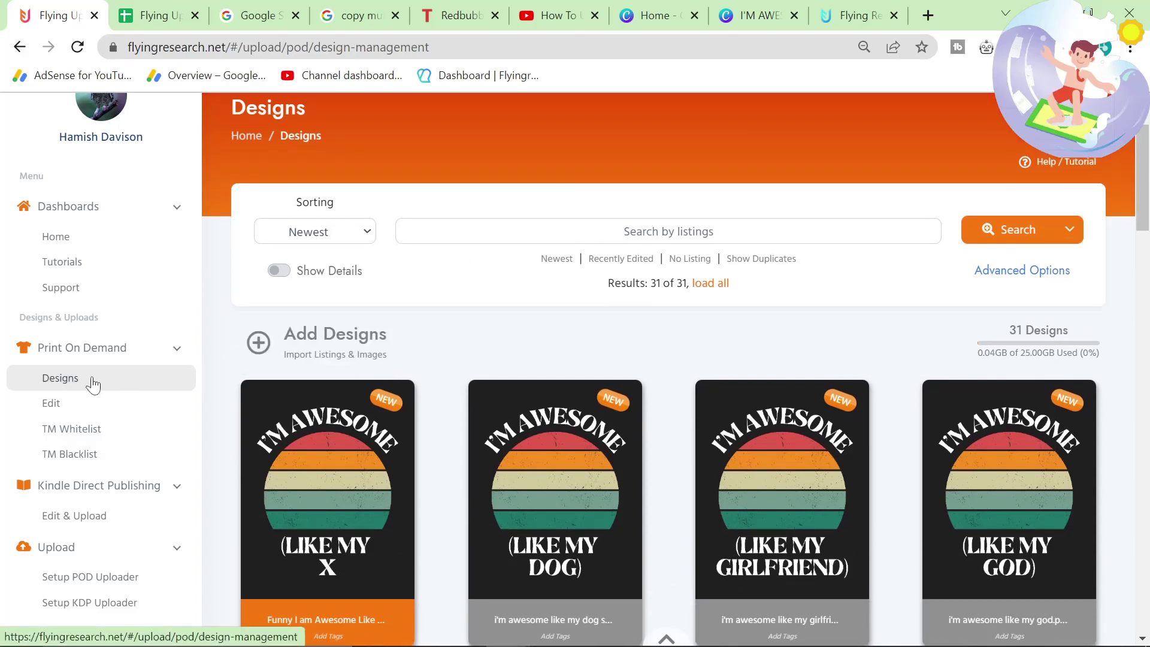
left_click(350, 343)
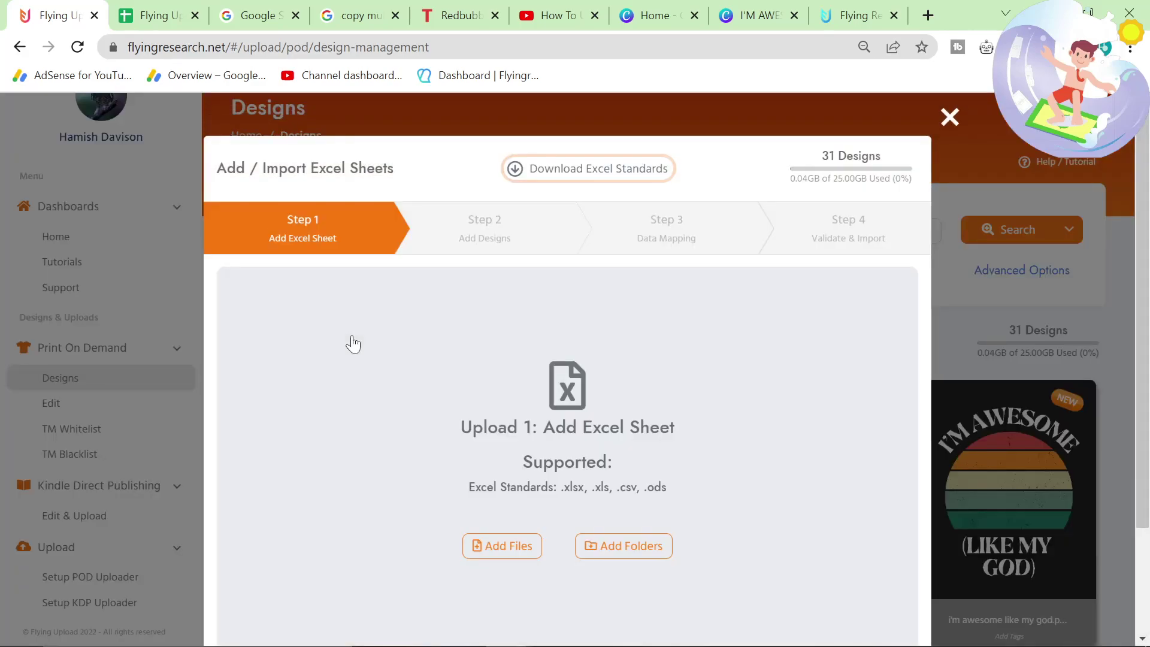
left_click(619, 173)
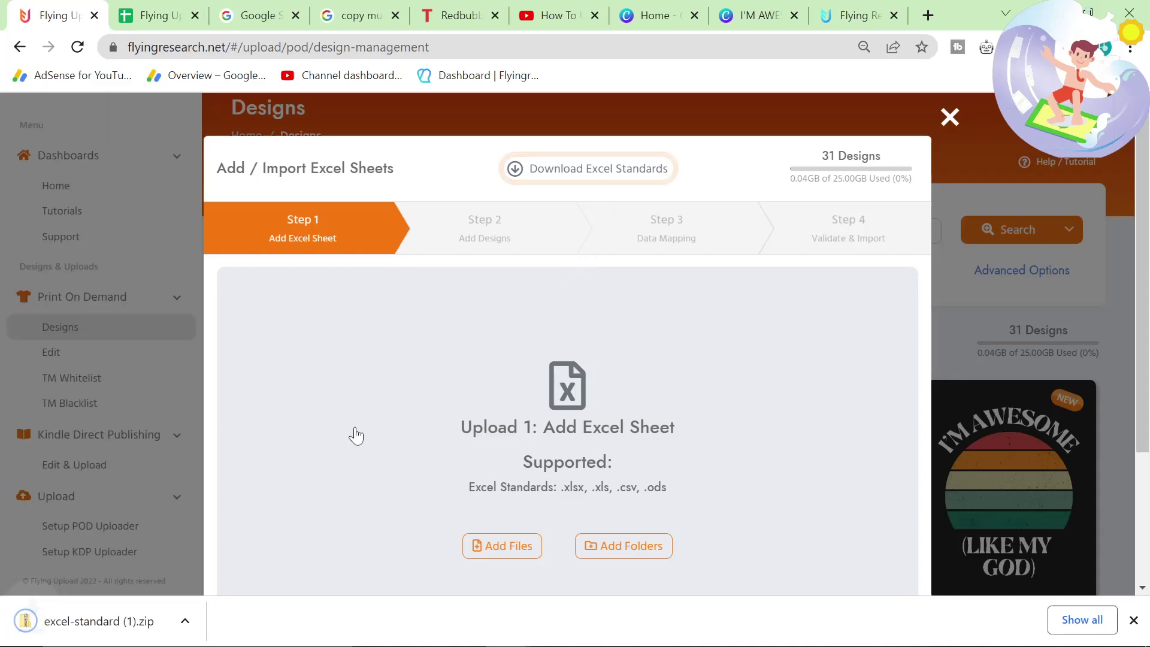
Step: Show the downloaded zip in its folder and open excel-standard, then Excel Standard v2.1
right_click(103, 629)
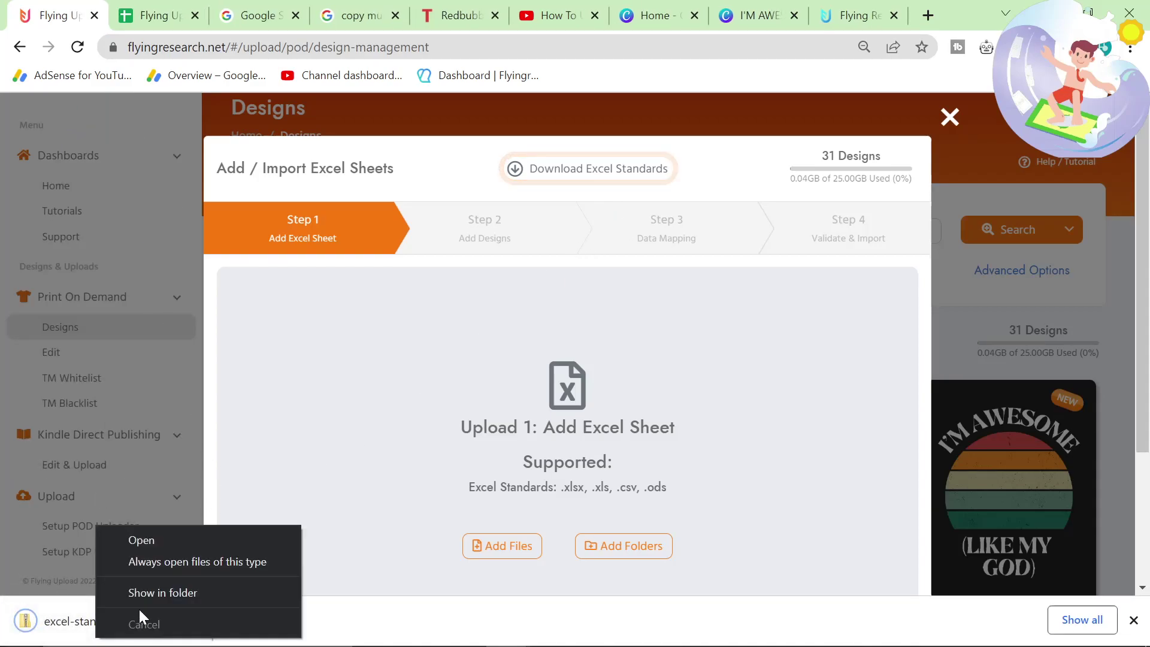
left_click(157, 587)
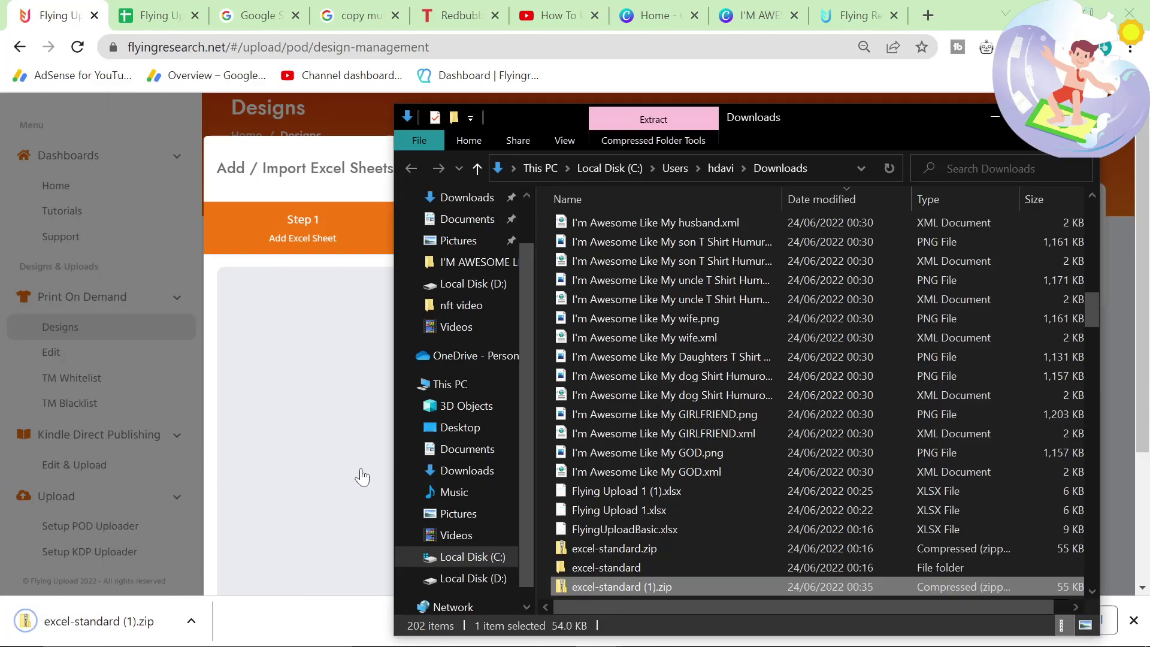
right_click(631, 586)
left_click(591, 567)
double_click(577, 560)
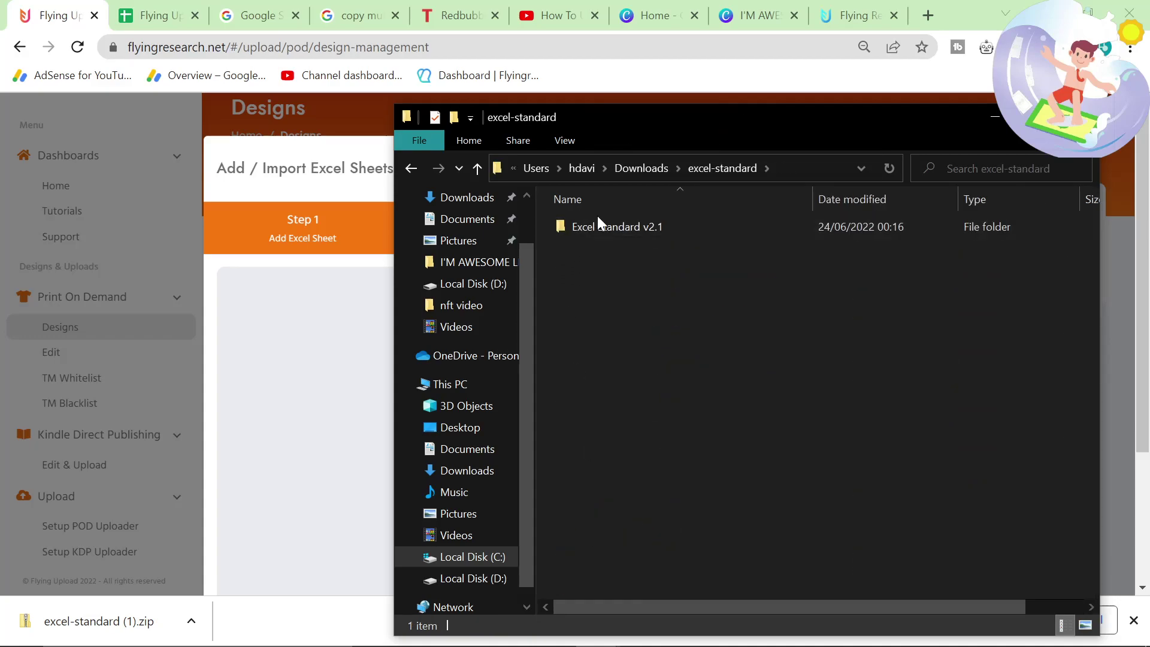
double_click(591, 231)
Step: In a new tab, search 'sheet' and go to the Google Sheets home page
left_click(153, 15)
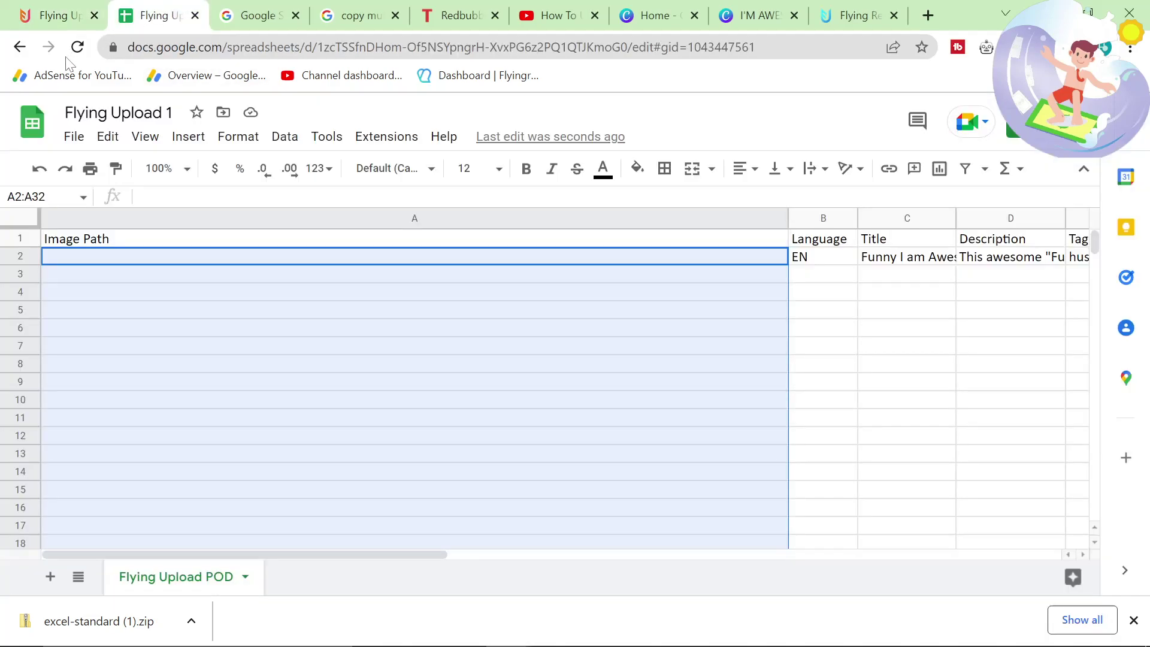
left_click(73, 137)
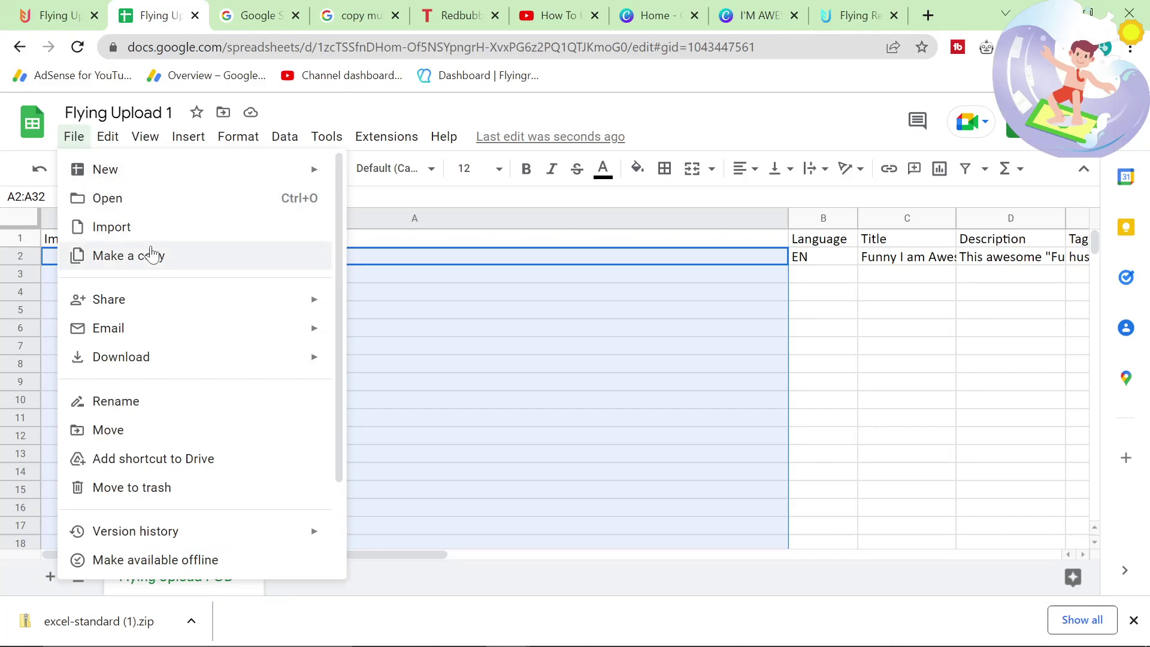
left_click(929, 17)
type("sheet")
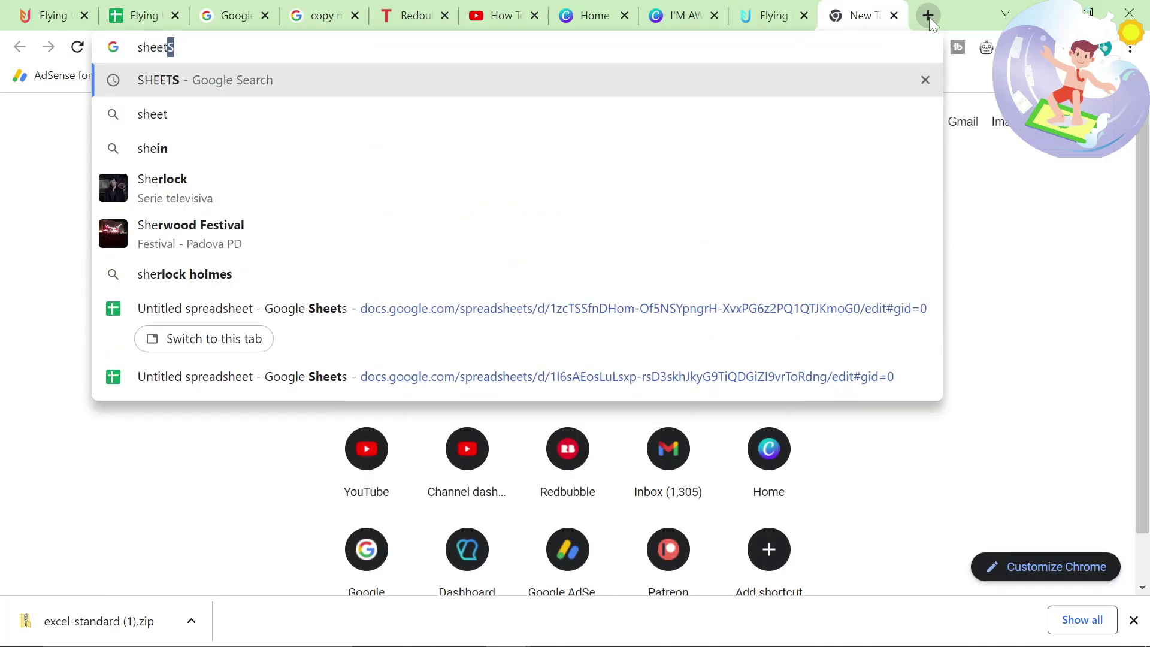
key("Return")
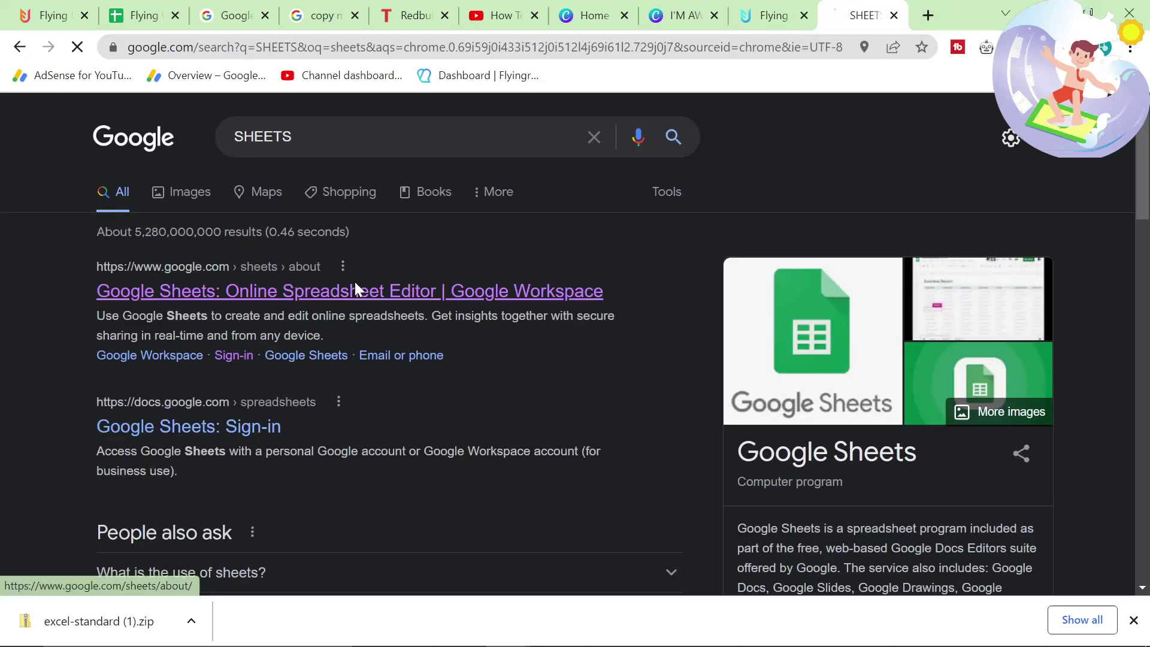
left_click(354, 279)
left_click(702, 463)
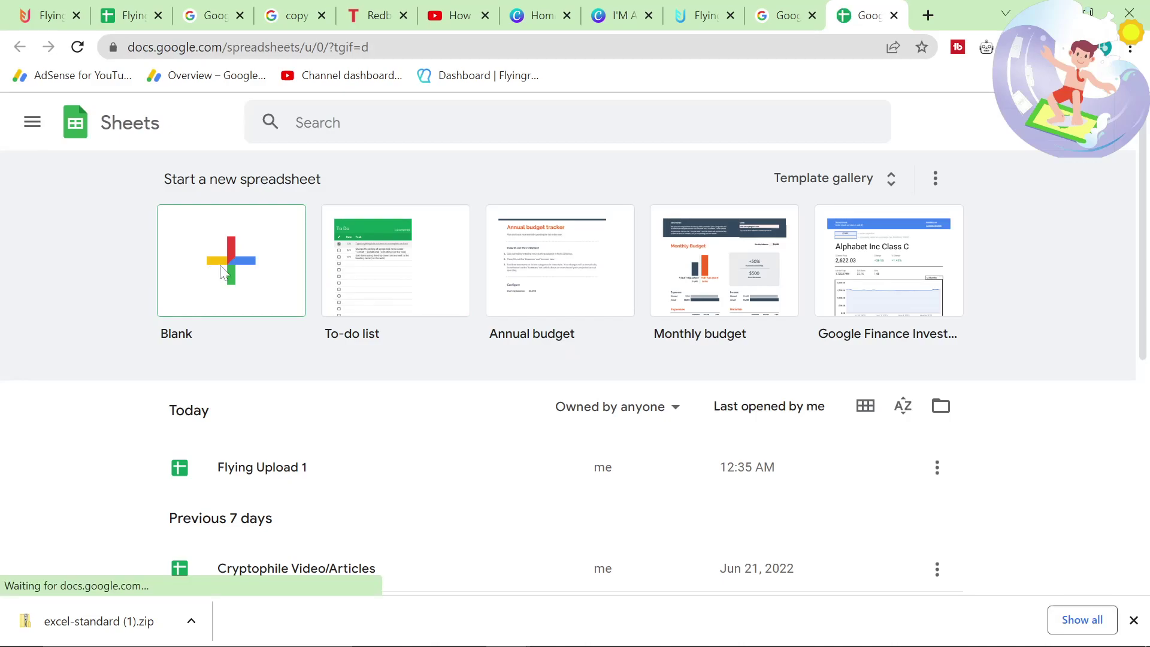
Step: Create a blank spreadsheet and import FlyingUploadBasic.xlsx, replacing the spreadsheet
left_click(223, 273)
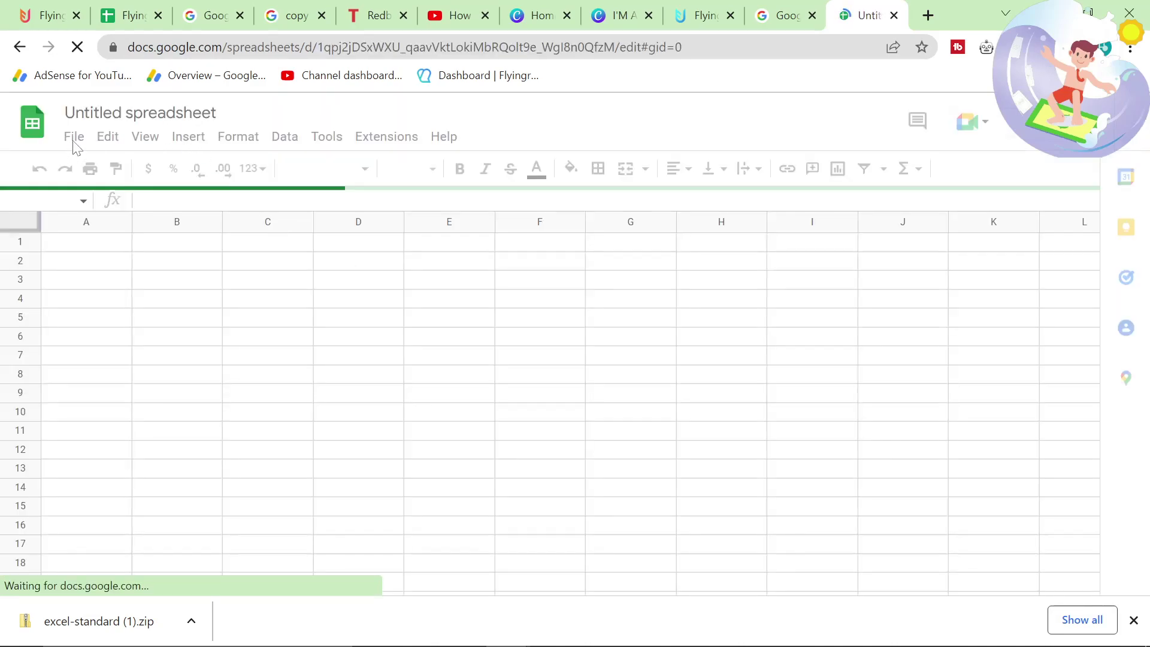
left_click(75, 137)
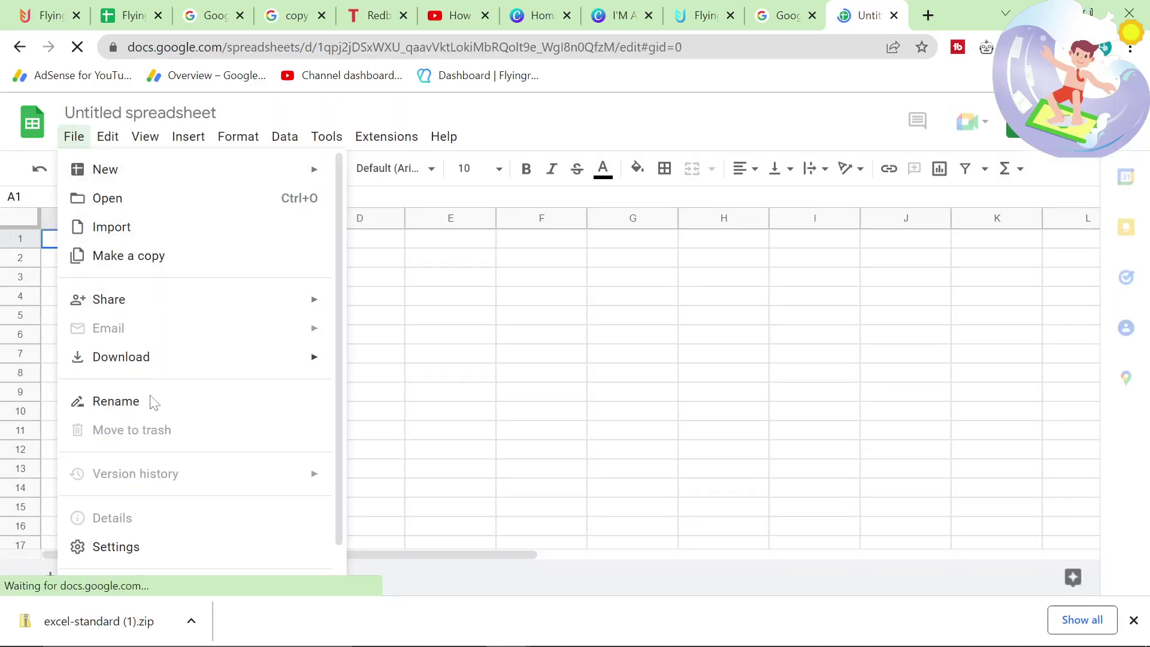
left_click(140, 226)
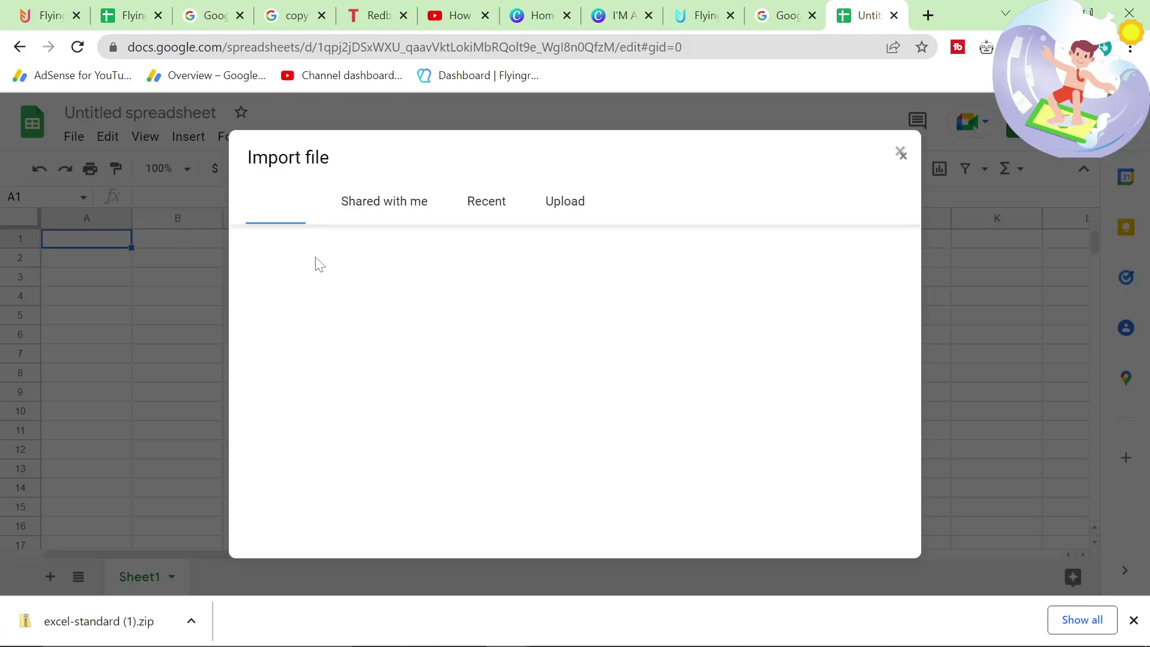
left_click(556, 223)
left_click(551, 390)
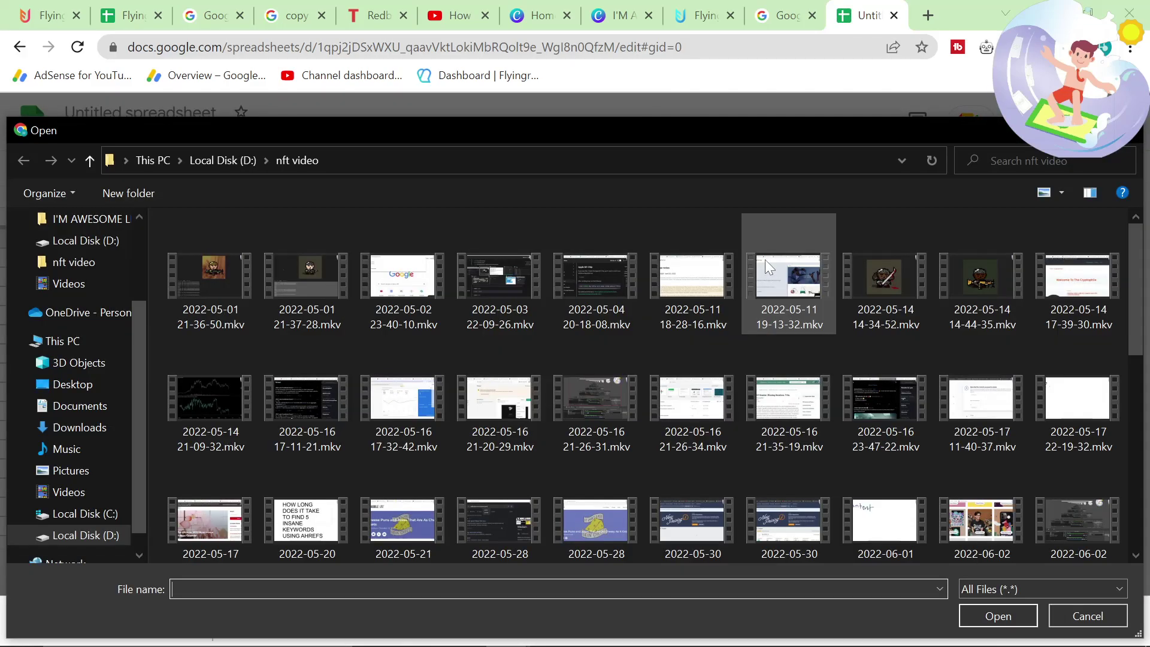
key("Escape")
key("alt+Tab")
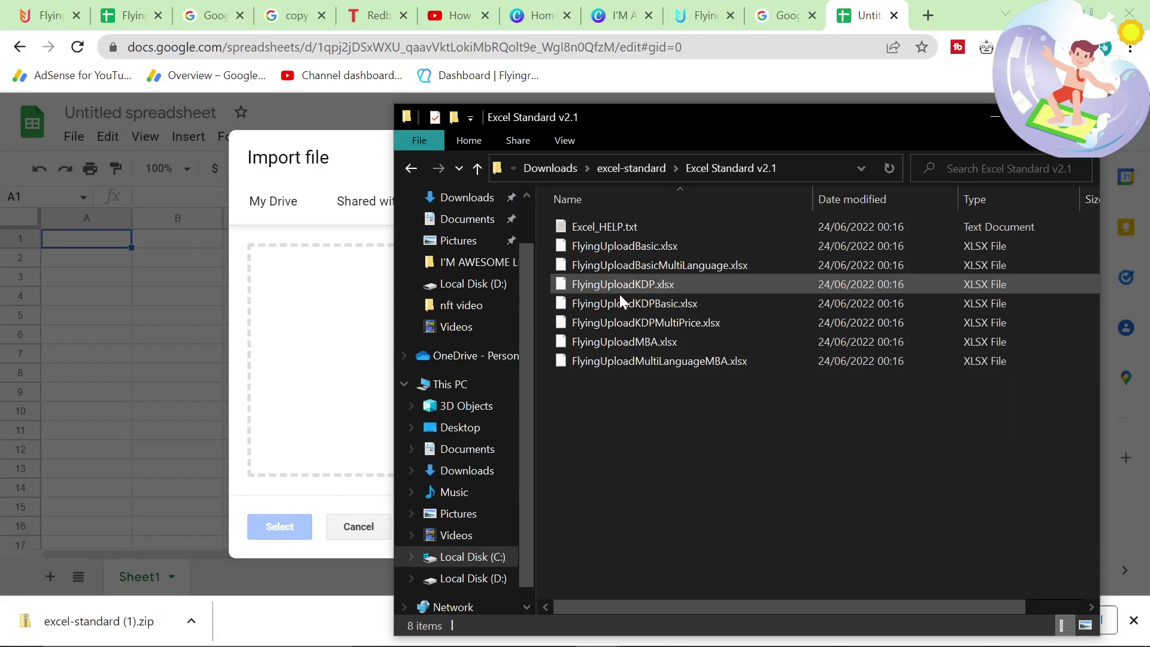
left_click(669, 245)
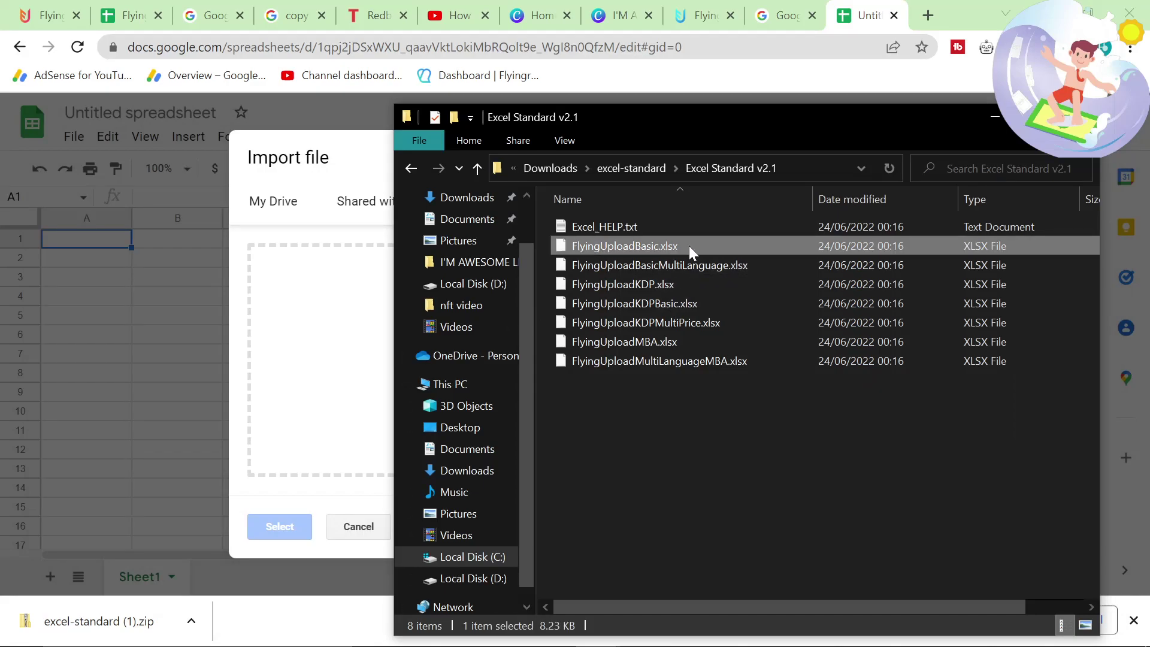
left_click_drag(685, 245, 426, 310)
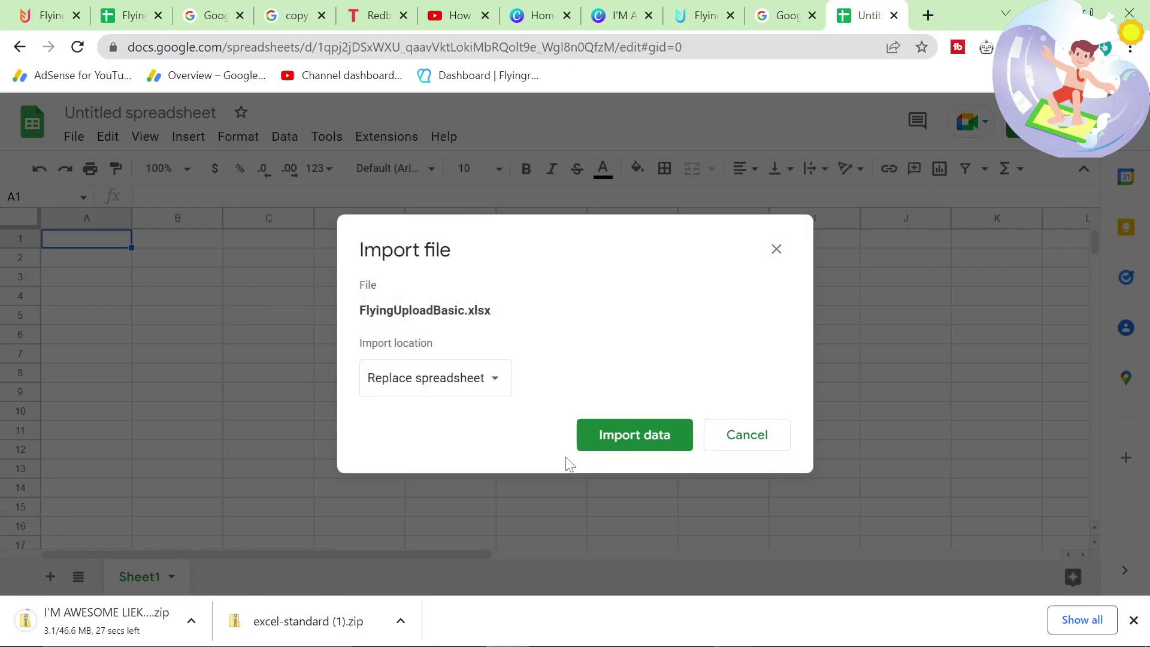
left_click(584, 443)
Step: Show the downloading zip in its folder, then return to the imported sheet
left_click(190, 621)
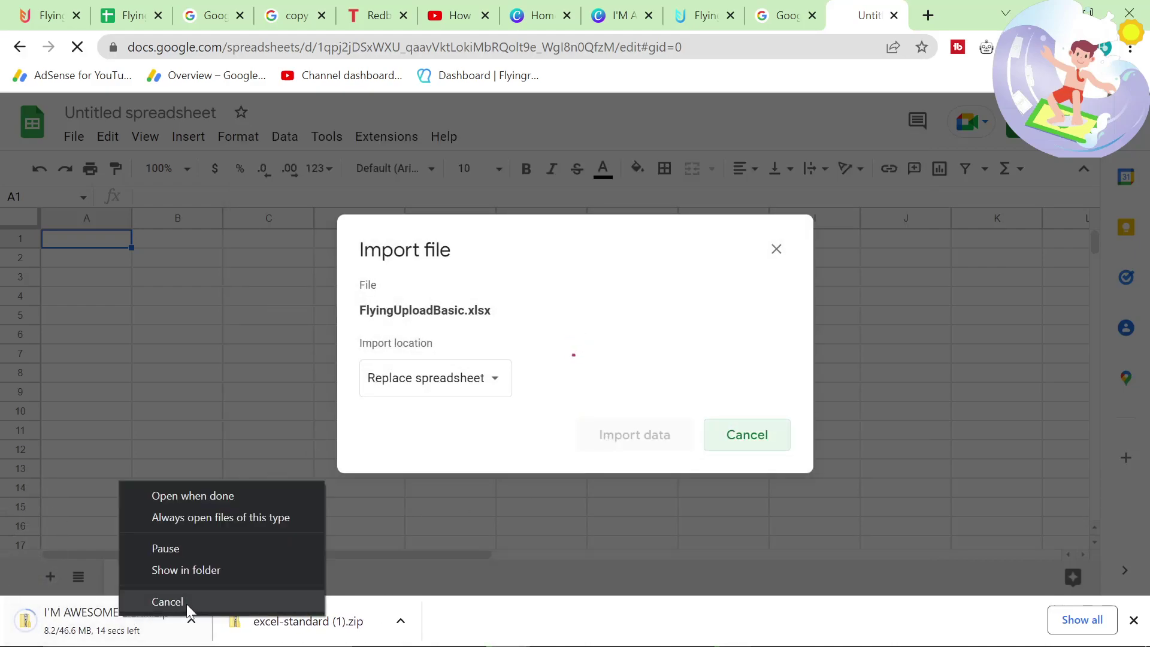
left_click(191, 566)
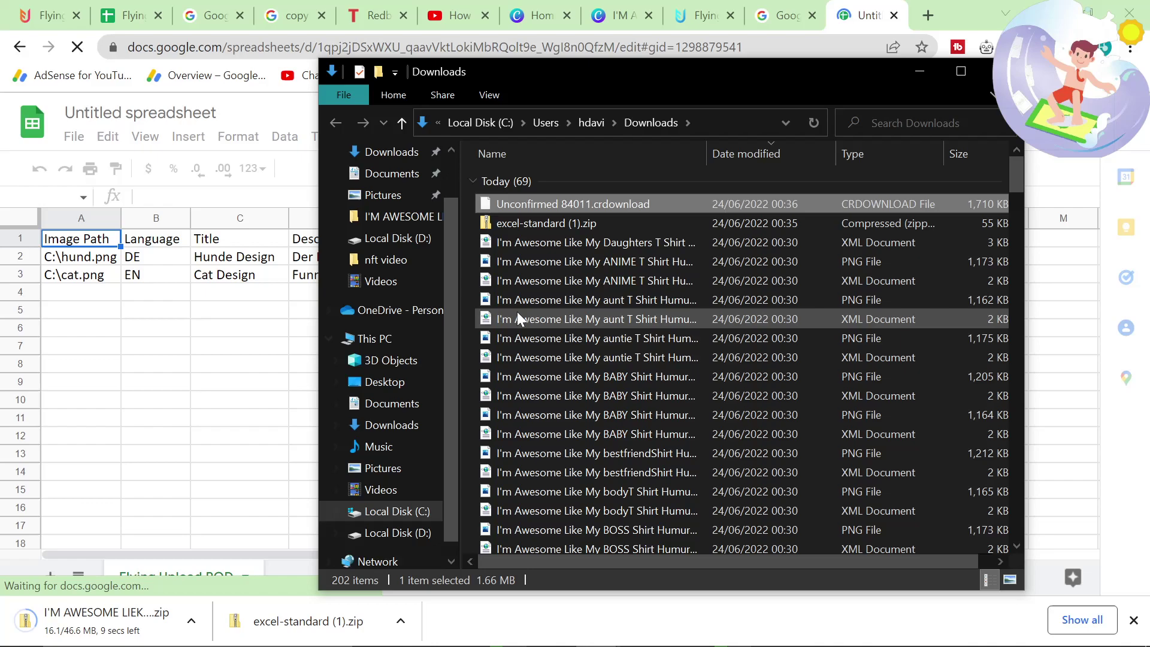
left_click(239, 423)
Step: Clear the Language-to-Color values in both sample rows 2 and 3
left_click(230, 385)
left_click(157, 257)
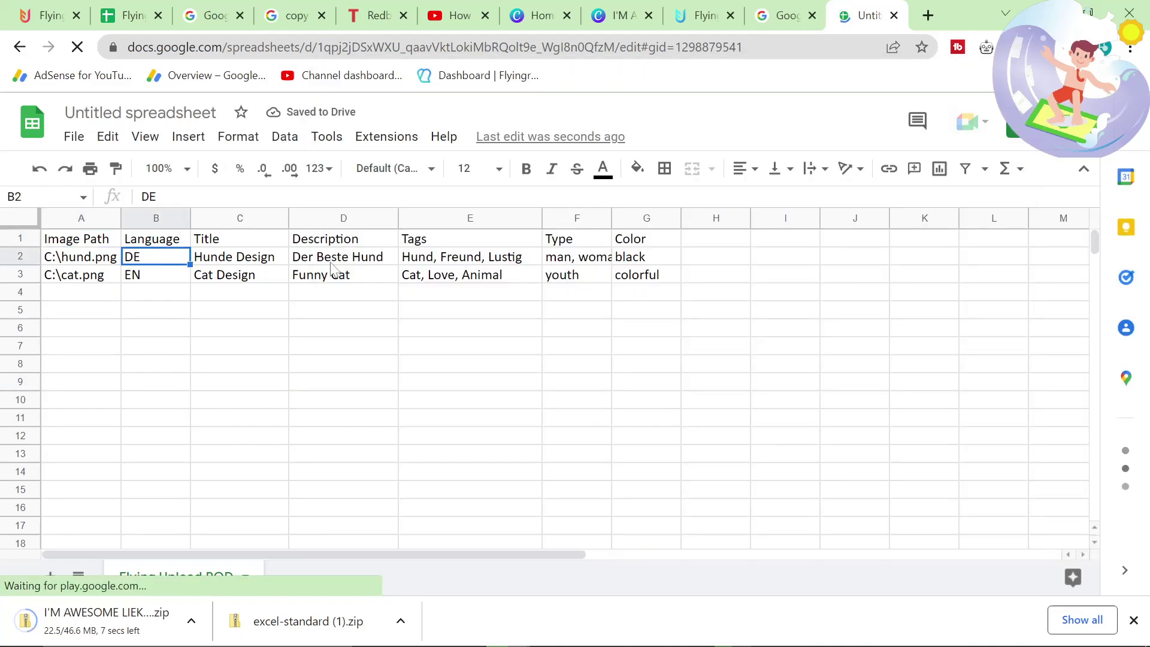
left_click(642, 258, "shift")
key("Delete")
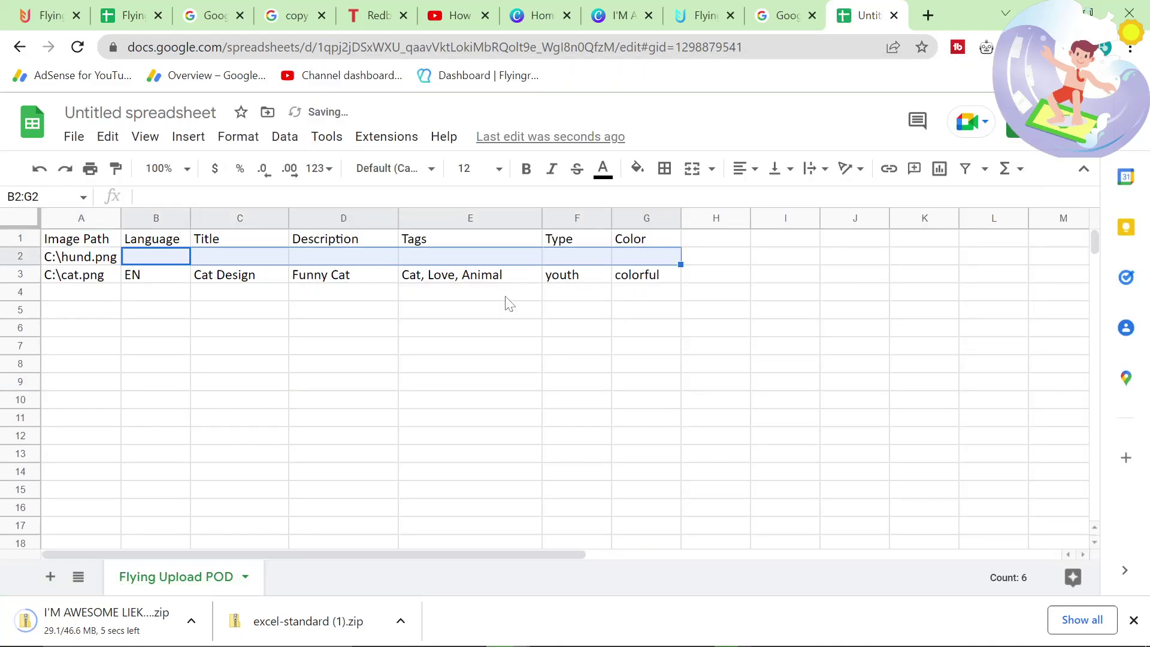
left_click(180, 279)
left_click(639, 279, "shift")
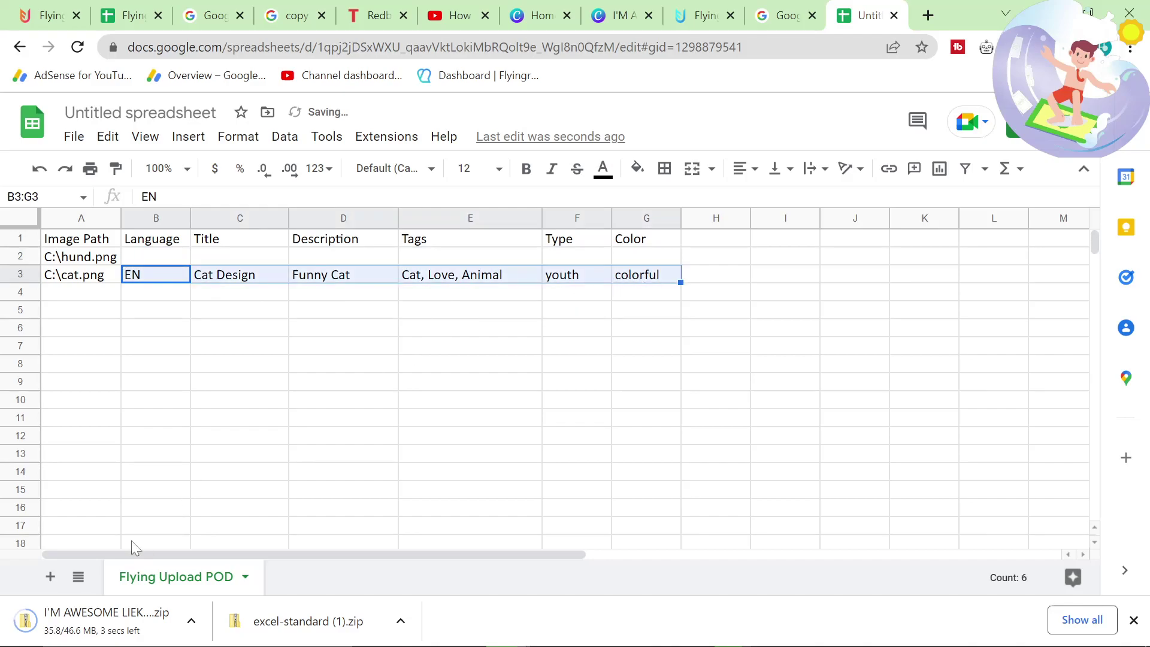
key("Delete")
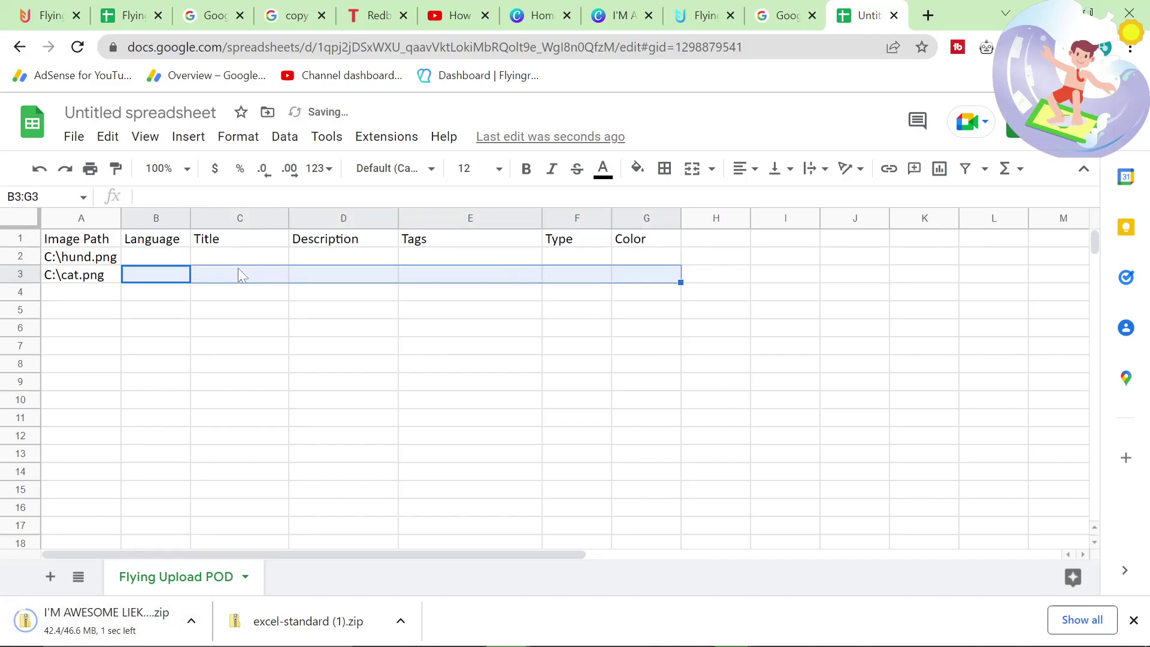
Step: In a new tab, search Google for 'topbubbleindex tag gen' to reach the Redbubble tag generator
left_click(928, 15)
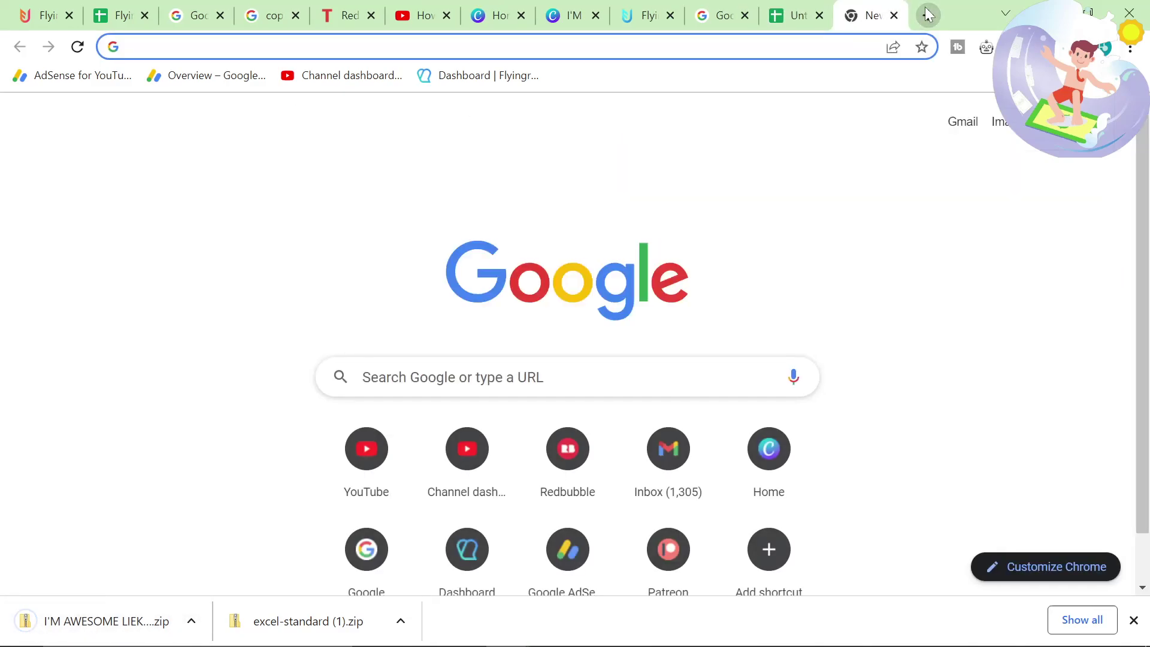
type("google.com")
key("Return")
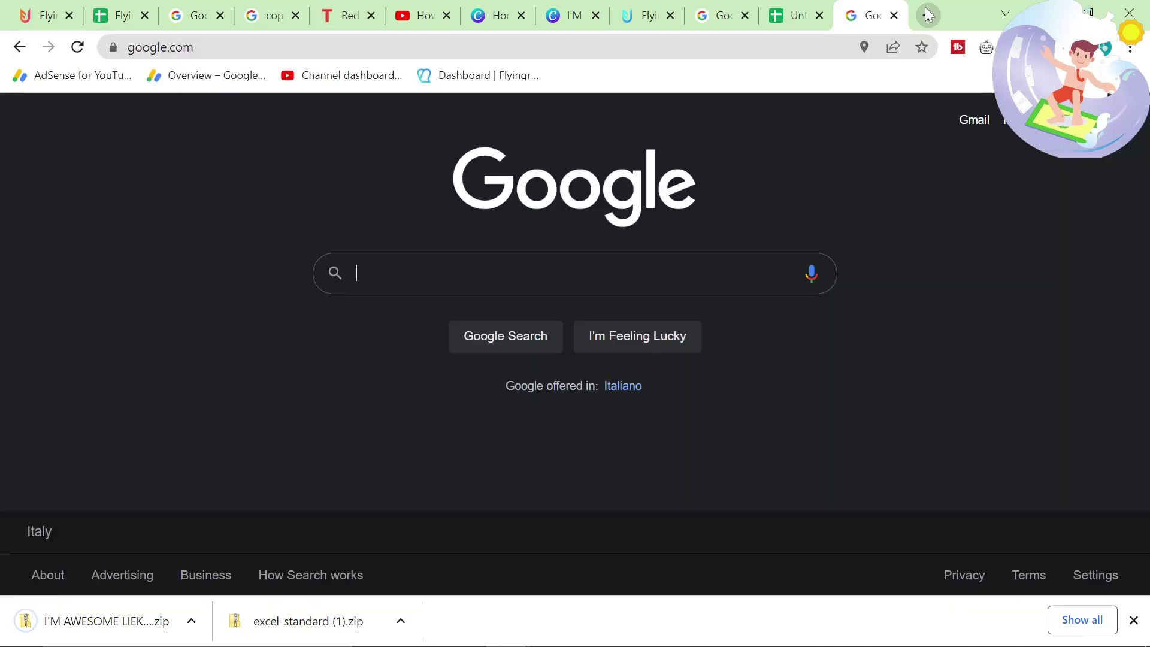
type("bubb")
key("BackSpace")
key("BackSpace")
key("BackSpace")
key("BackSpace")
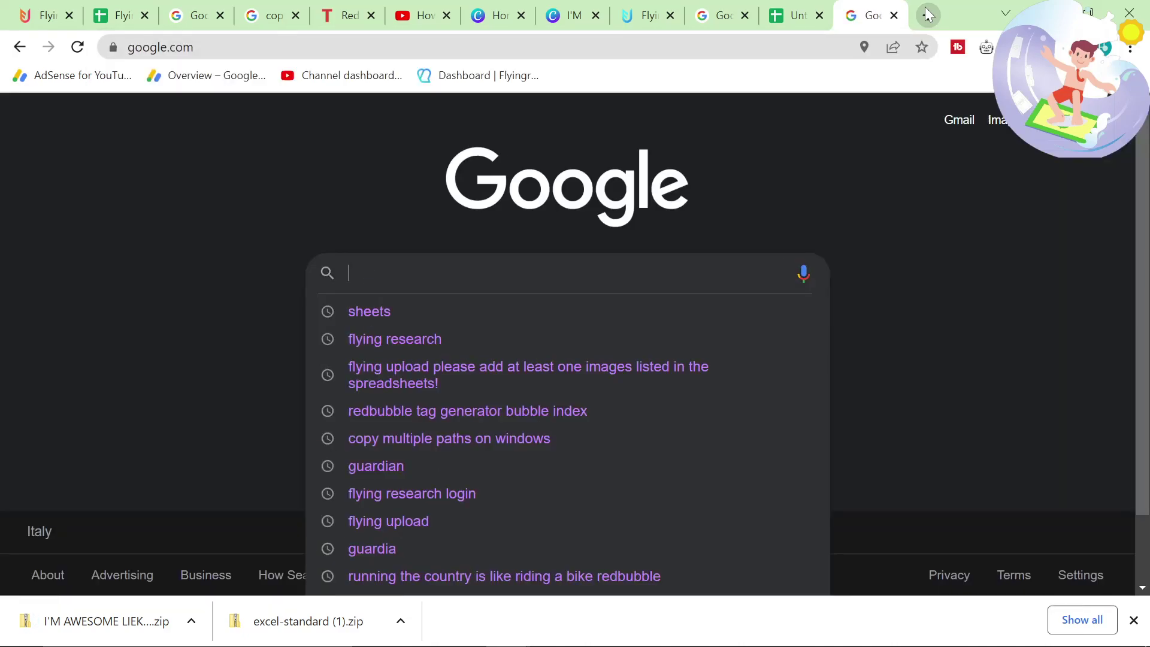
key("Escape")
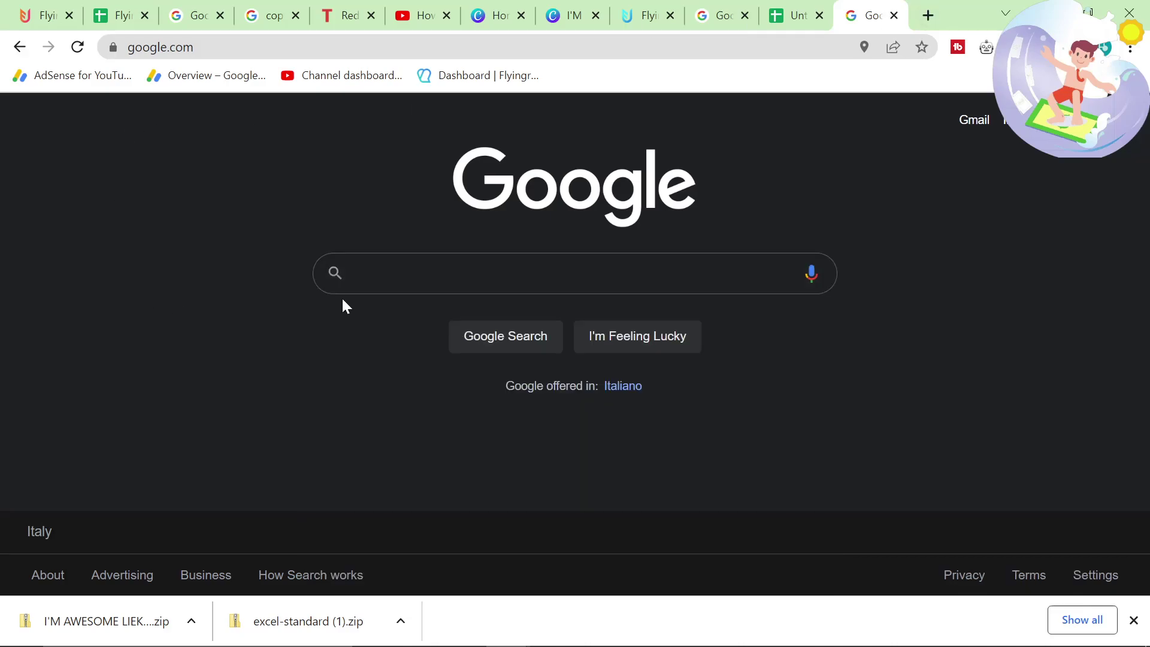
left_click(419, 275)
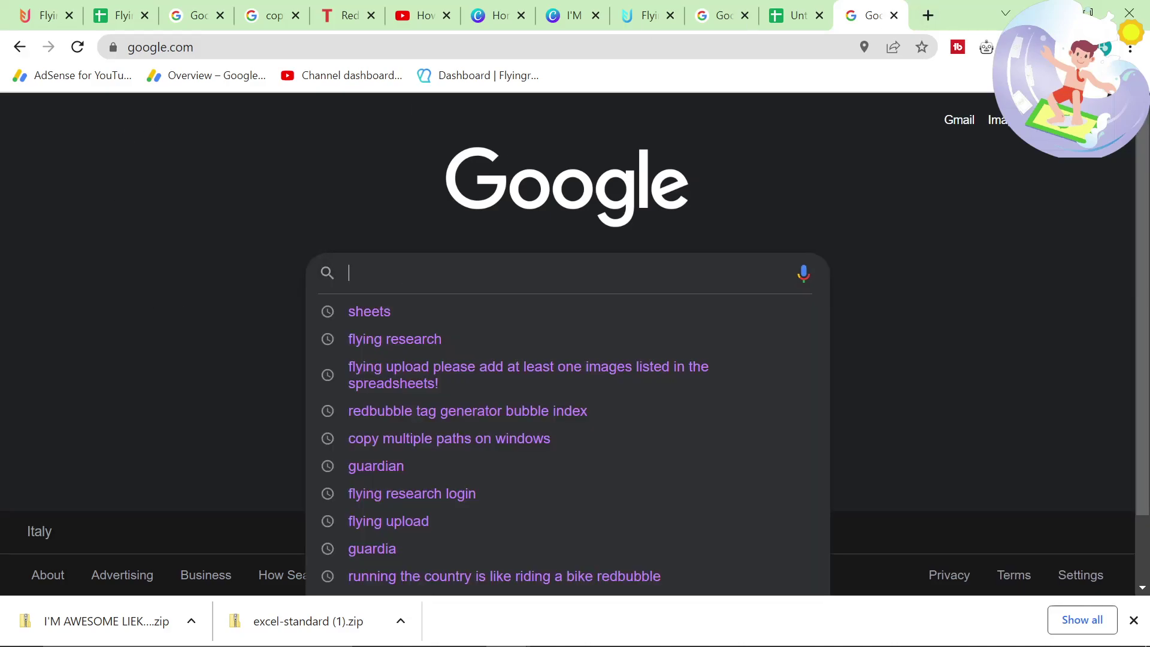
type("topbubbleindex ")
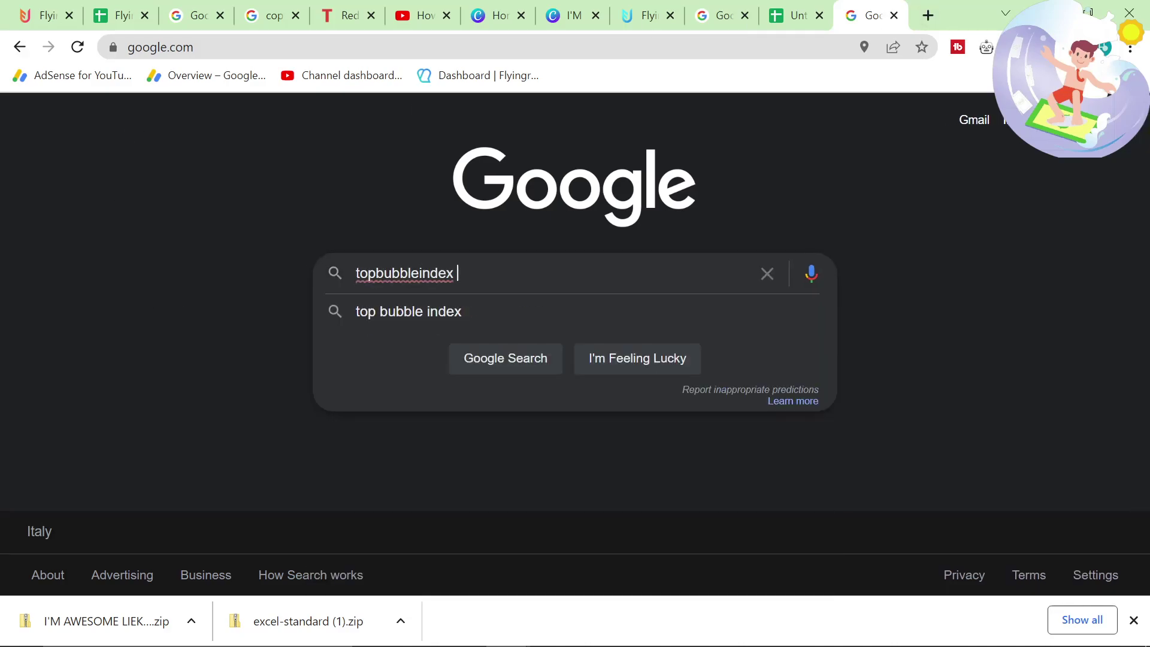
type("redb")
key("BackSpace")
key("BackSpace")
key("BackSpace")
key("BackSpace")
type("tag gen")
key("Return")
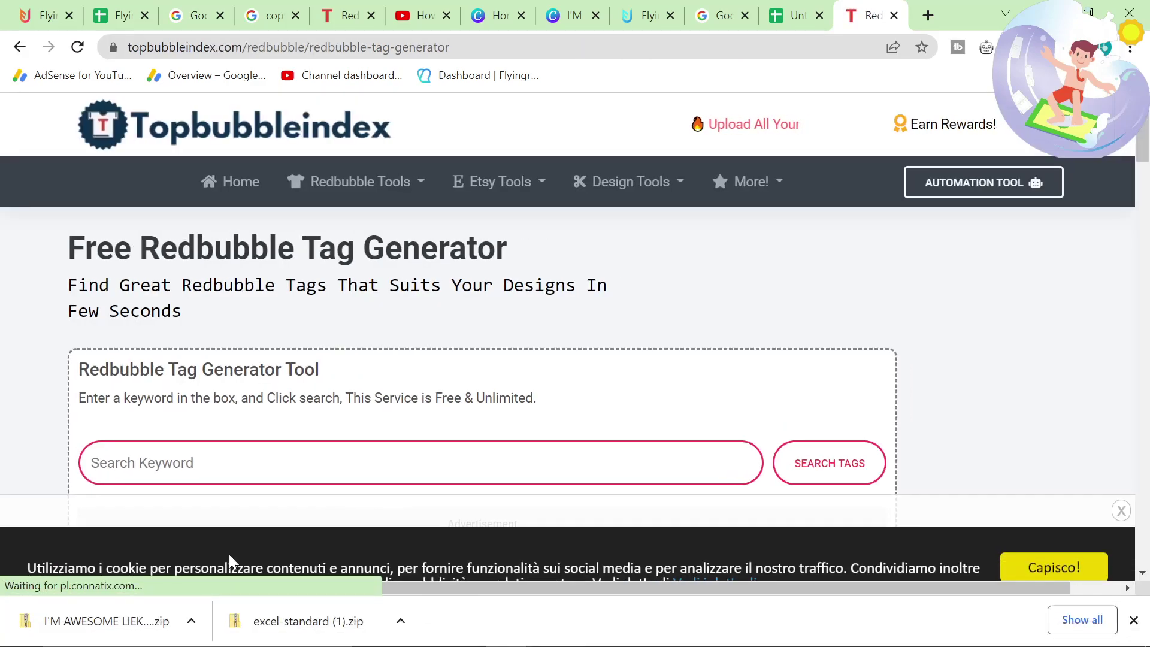
Step: Extract the downloaded I'M AWESOME LIEK MY (1) zip into its suggested folder
left_click(191, 621)
left_click(168, 567)
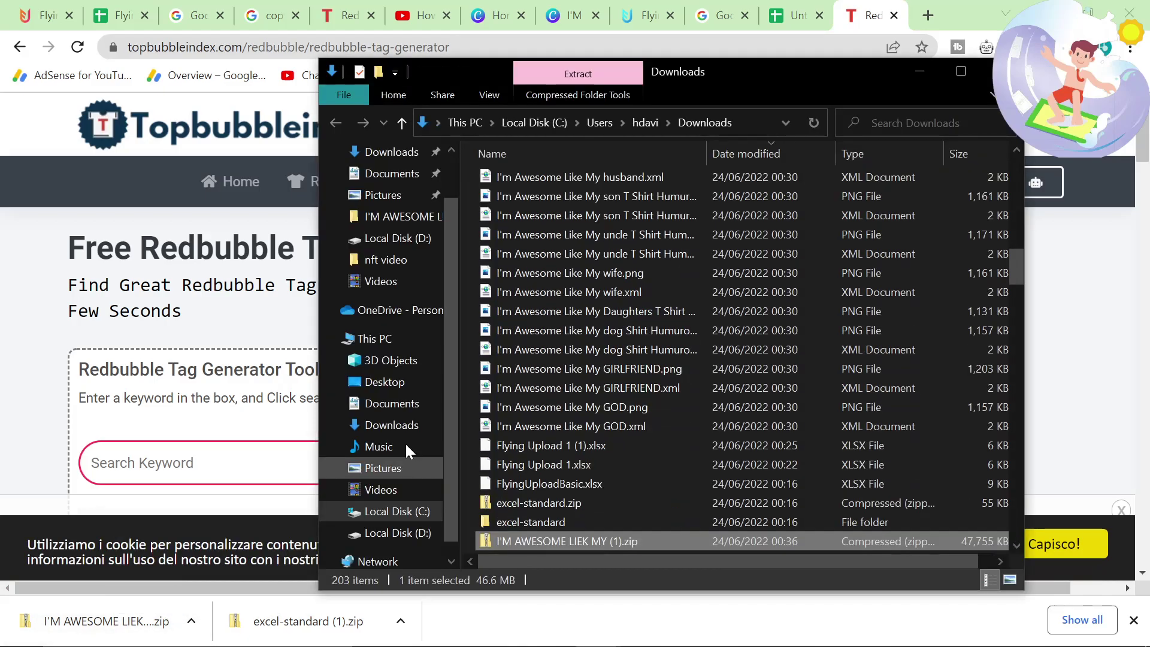
right_click(583, 537)
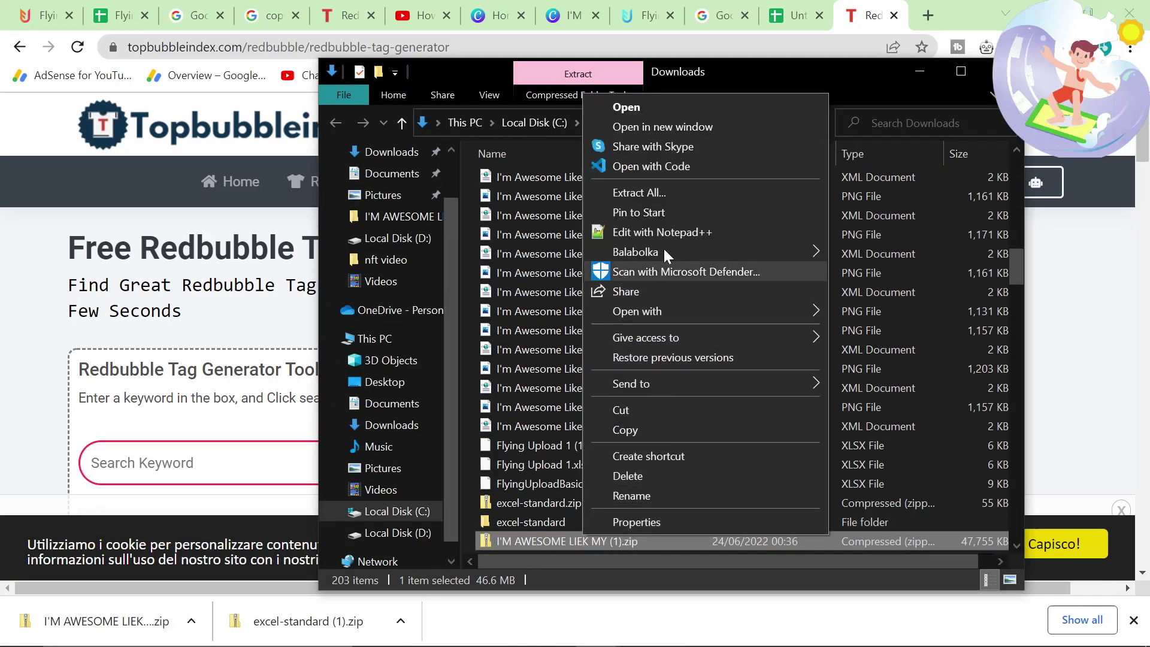
left_click(667, 190)
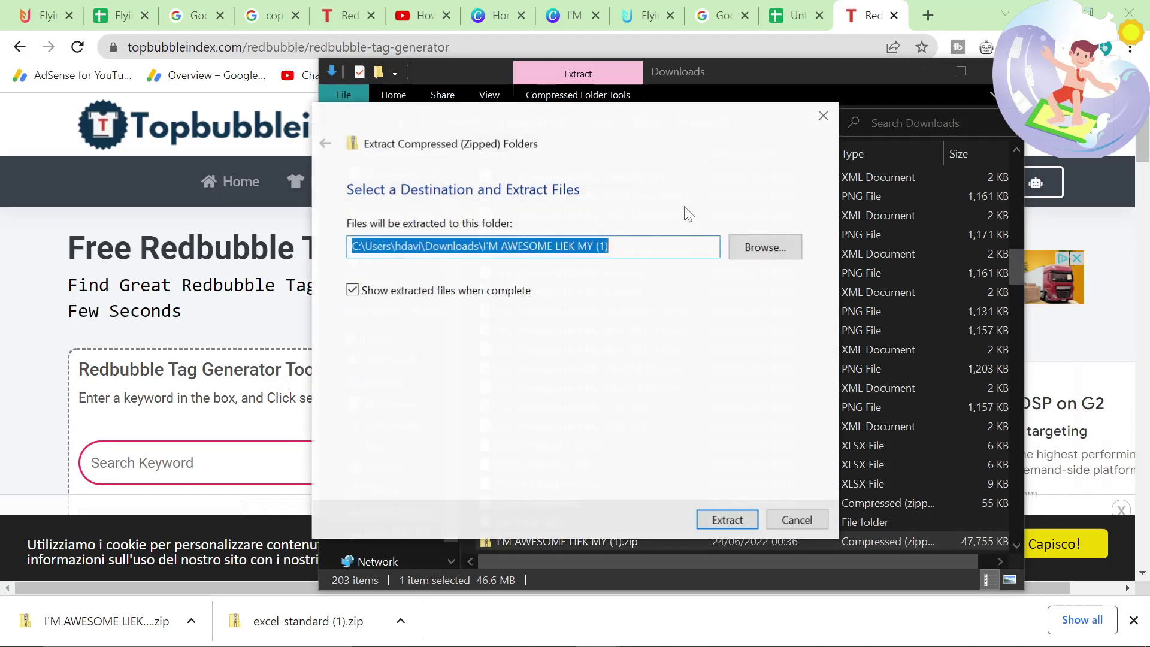
left_click(721, 521)
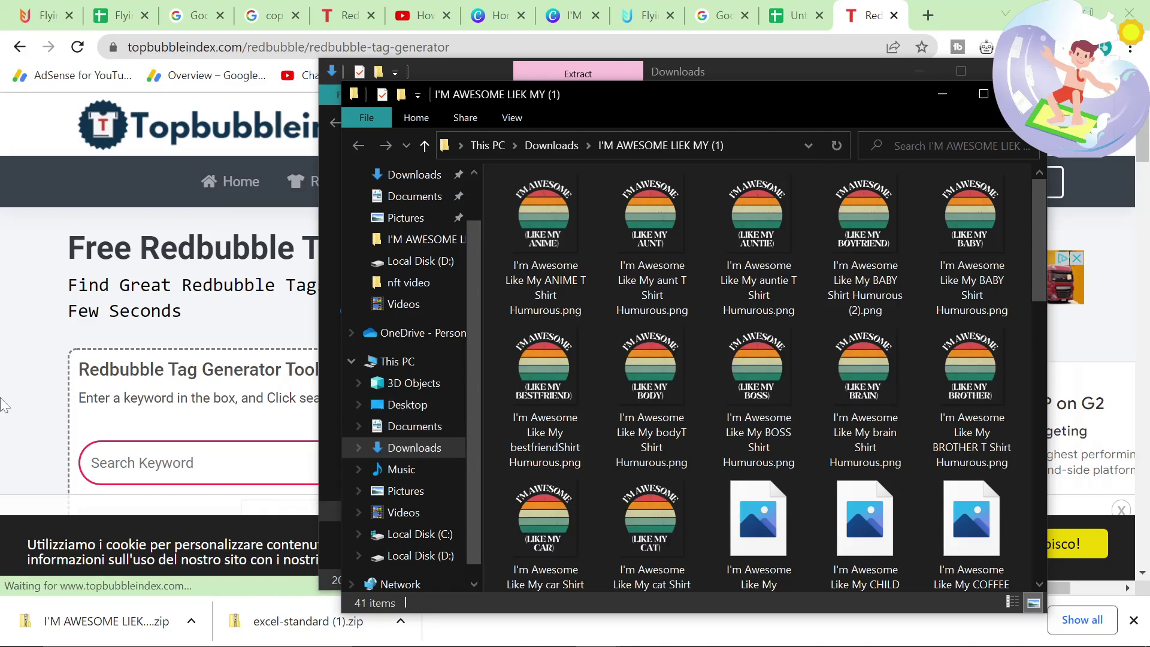
Step: Clear the sample image paths in cells A2 and A3 of the spreadsheet
key("alt+Tab")
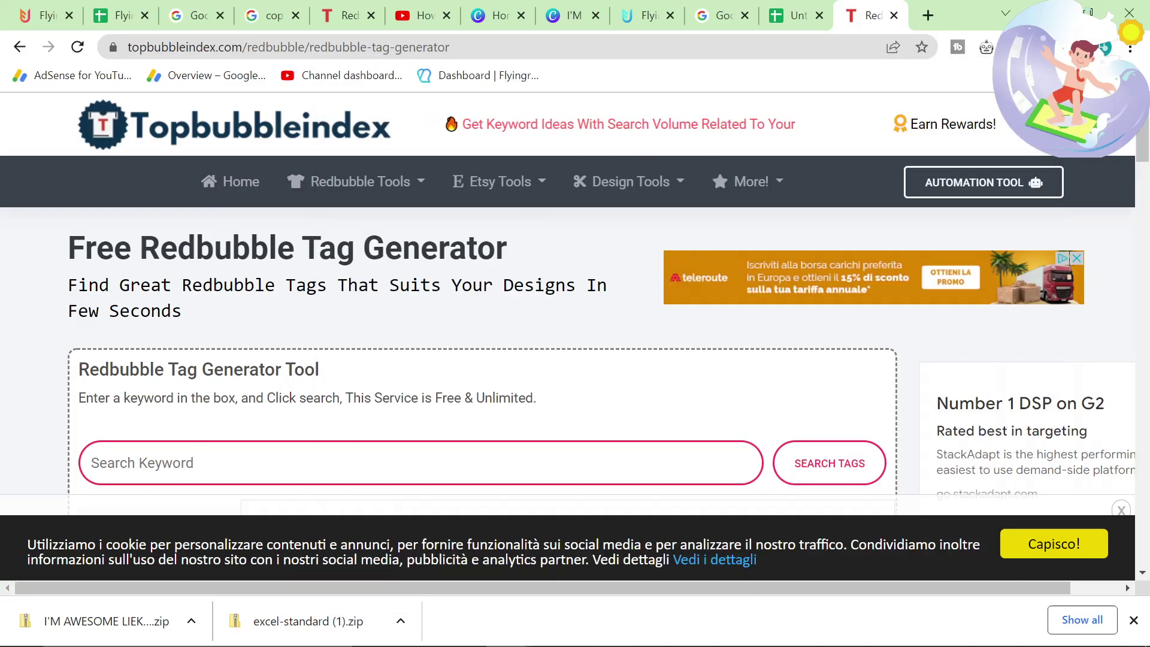
left_click(796, 15)
left_click(96, 258)
key("Delete")
left_click(91, 277)
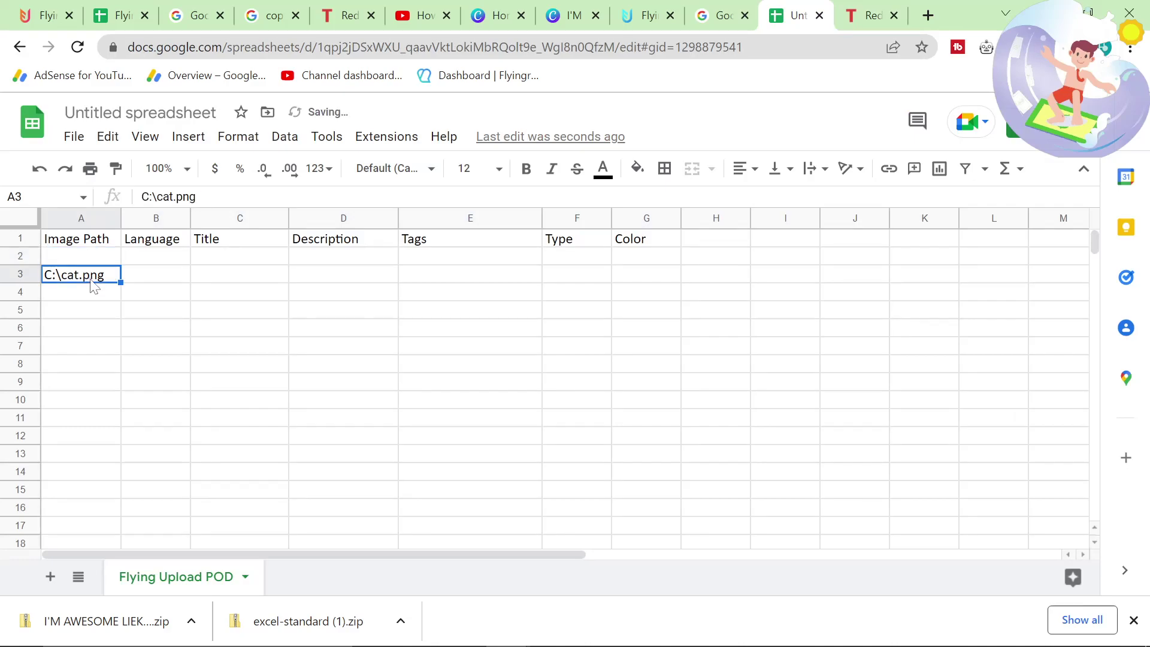
key("Delete")
Step: Copy the son and uncle T-shirt PNGs from the extracted folder as paths
key("alt+Tab")
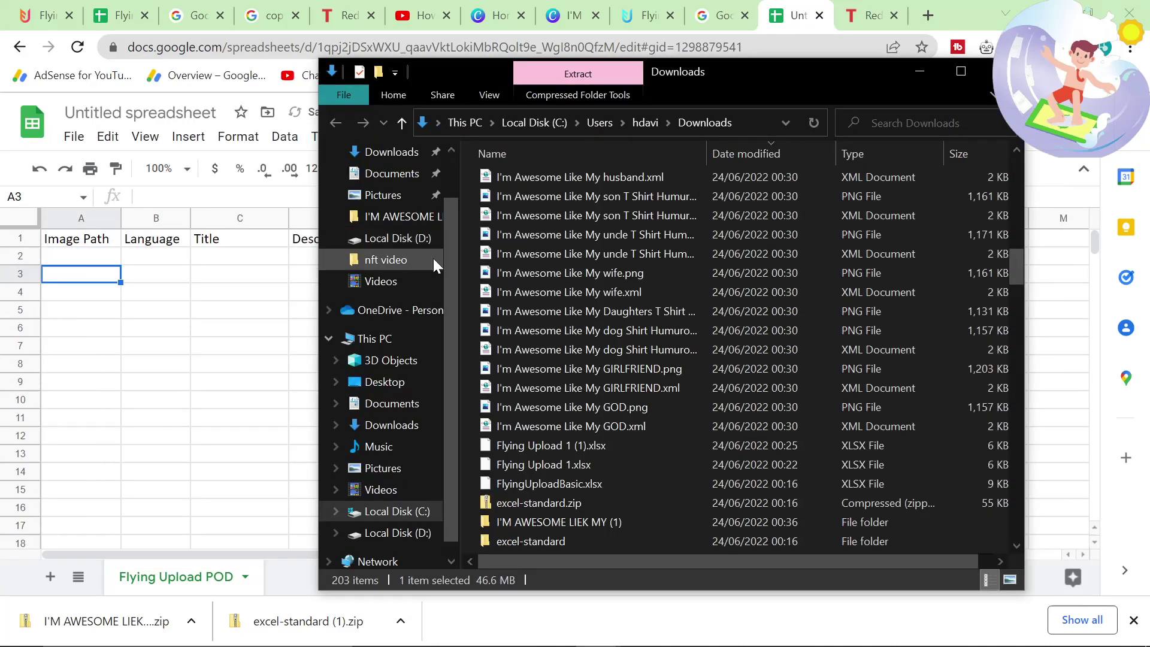
scroll(619, 343, "up", 5)
scroll(661, 375, "up", 5)
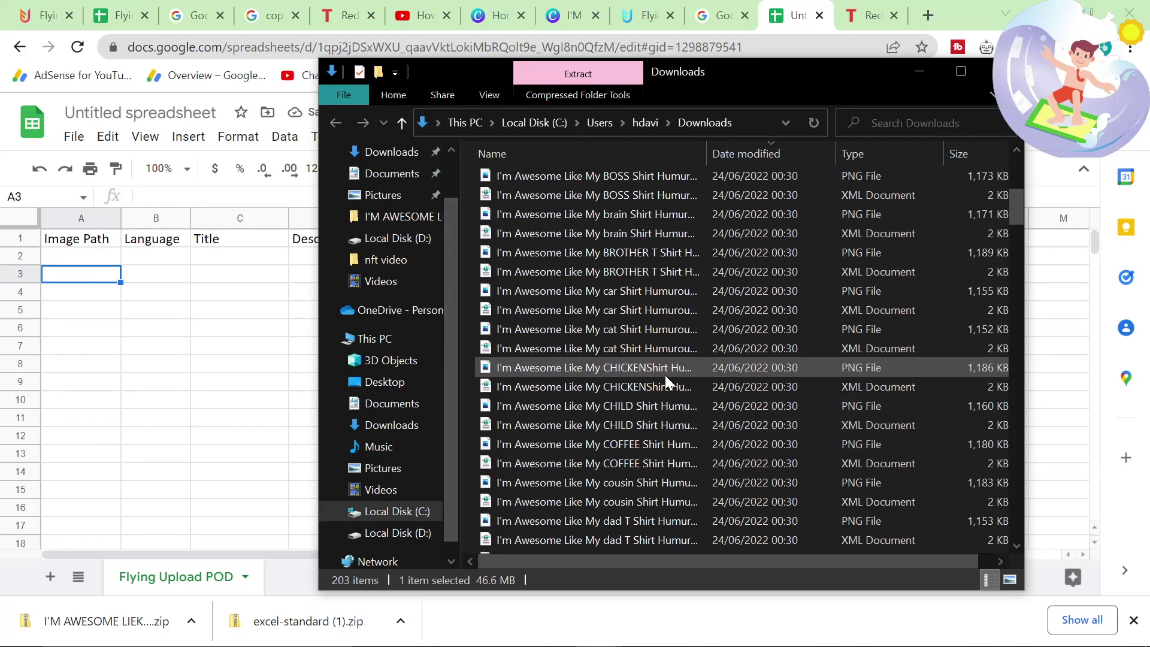
key("alt+Tab")
key("alt+Tab")
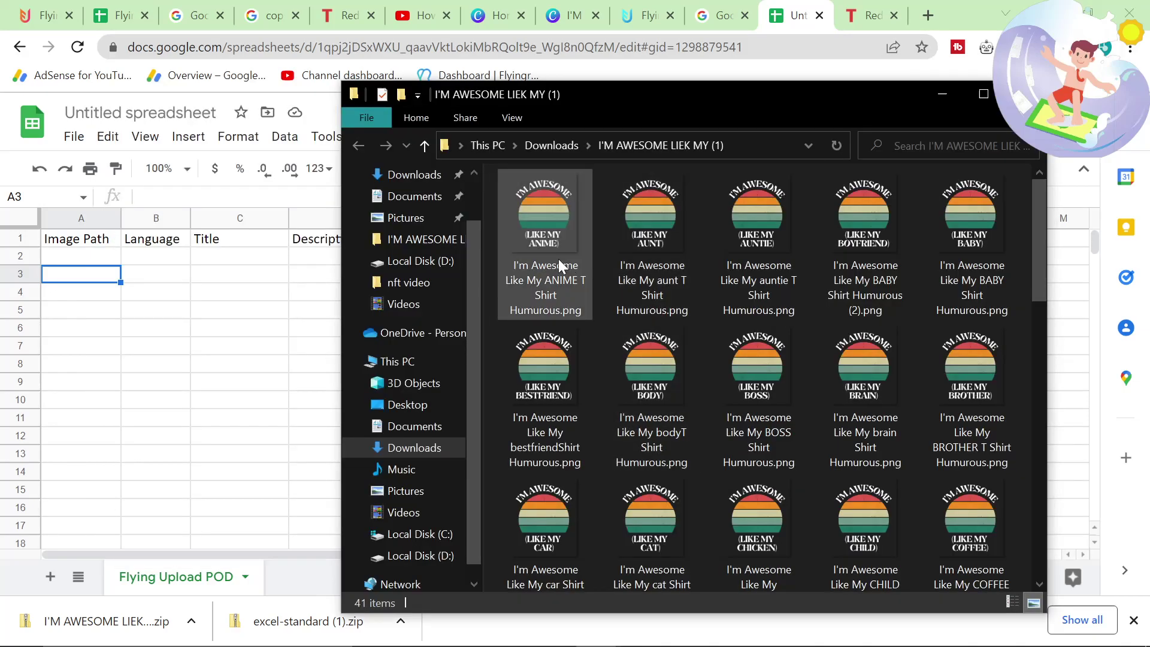
scroll(717, 382, "down", 5)
scroll(810, 403, "down", 3)
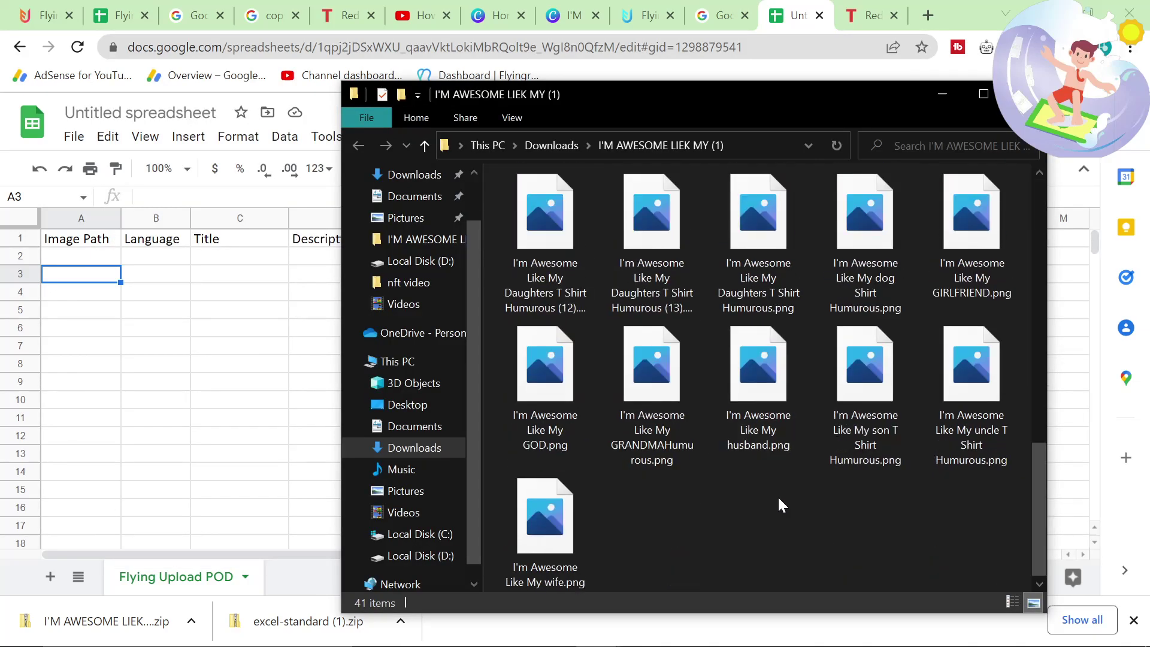
left_click(971, 383)
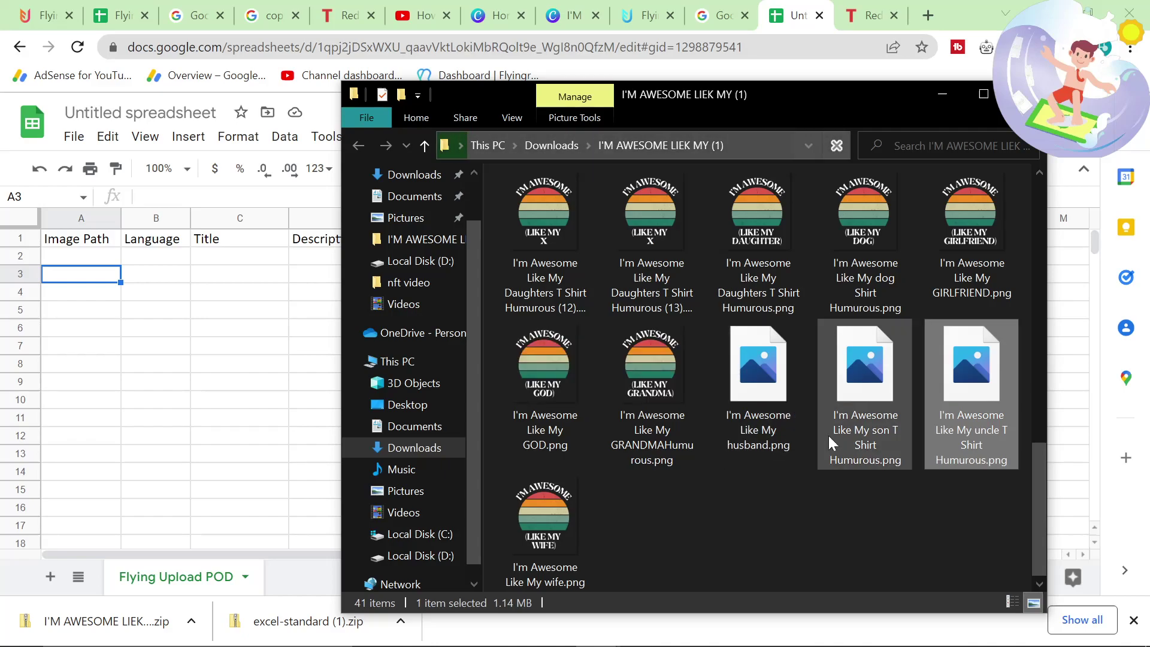
left_click(840, 378, "ctrl")
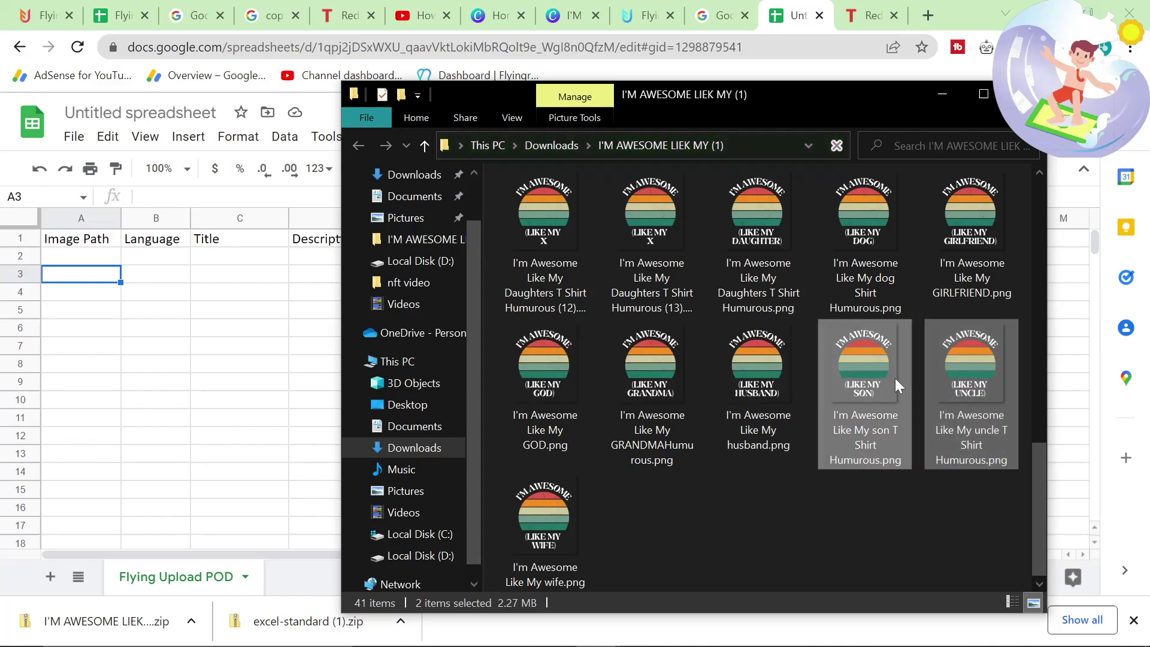
right_click(818, 459)
left_click(778, 527)
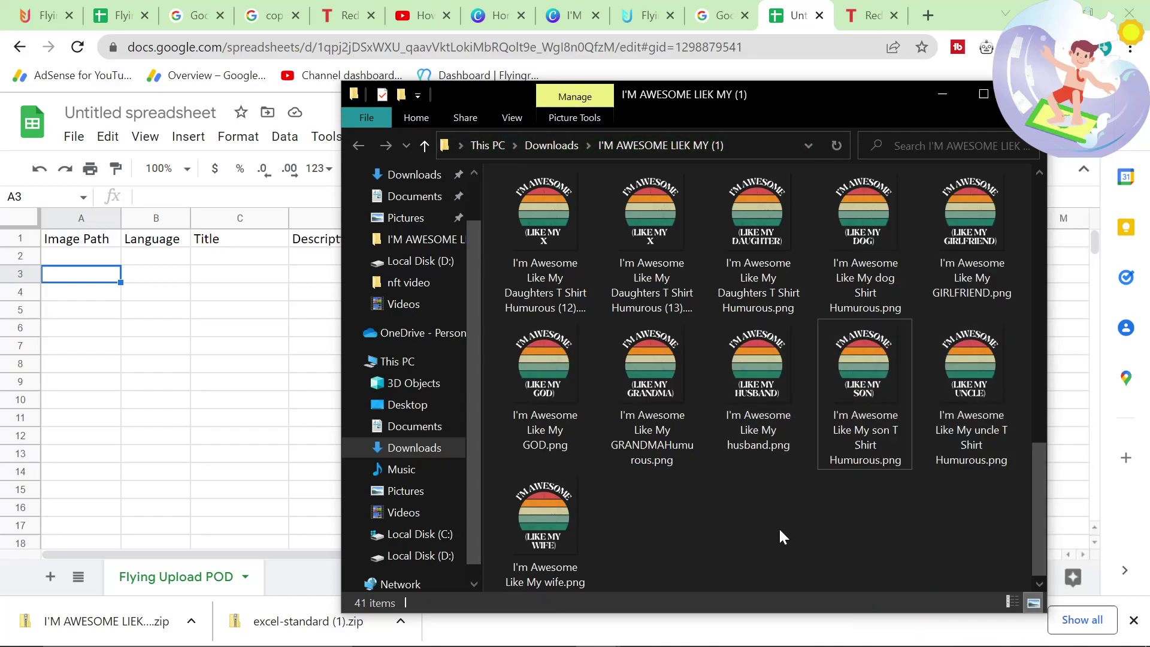
left_click(857, 405)
left_click(952, 390, "ctrl")
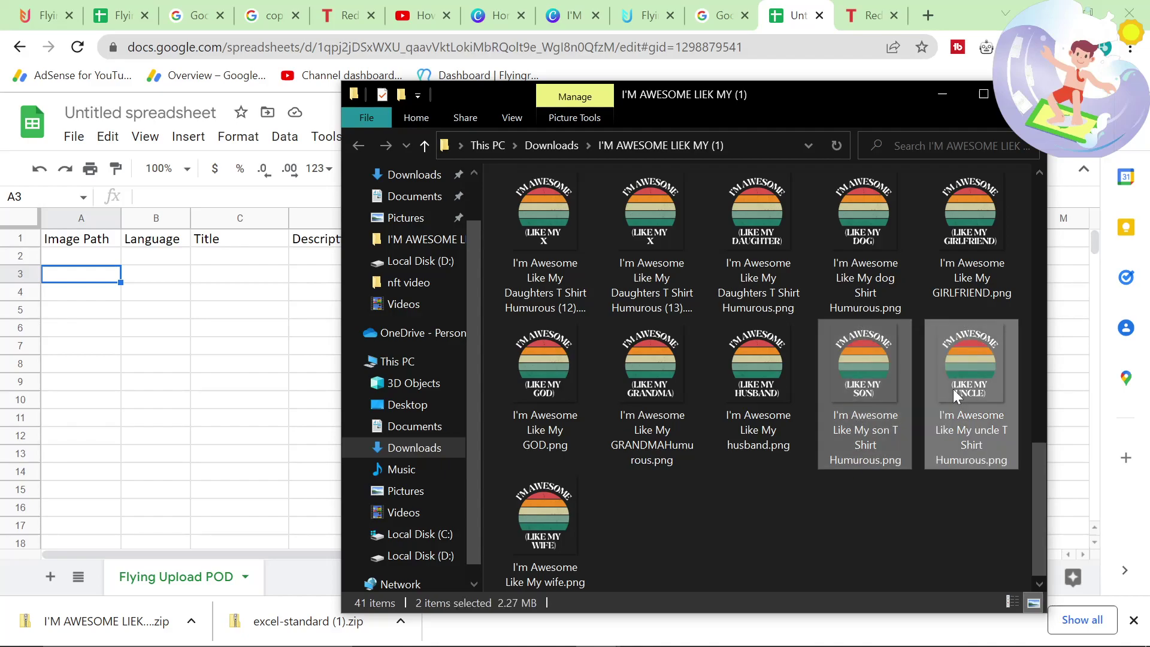
right_click(873, 386)
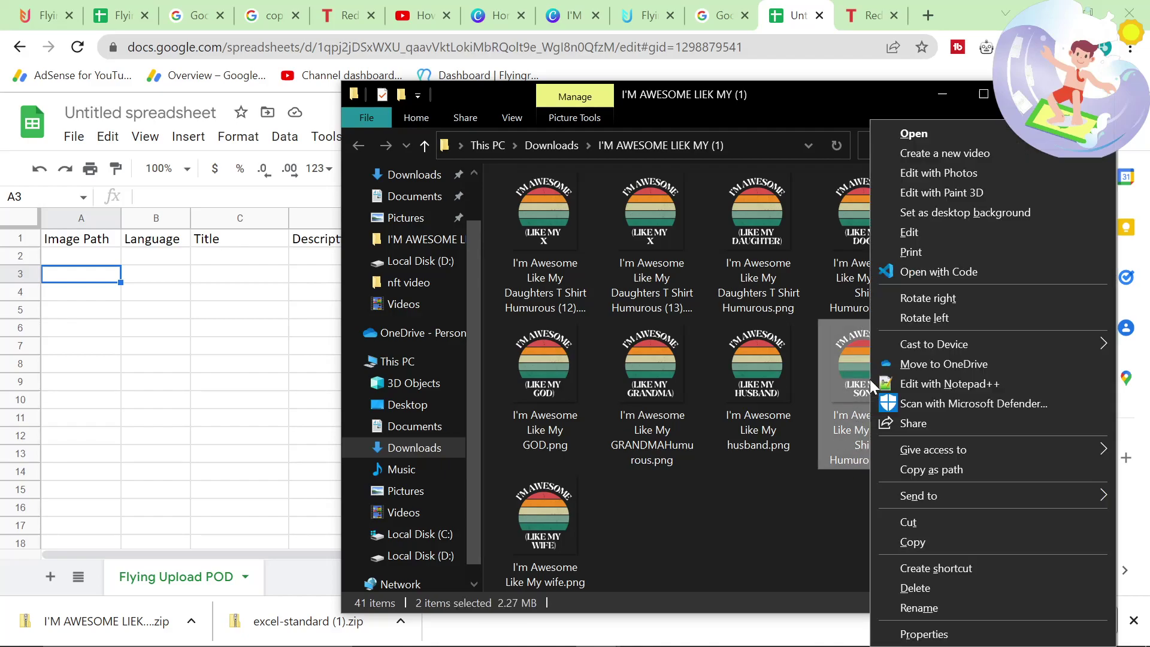
left_click(919, 470)
Step: Paste the two image paths into A2:A3 and widen column A to show them
left_click(101, 262)
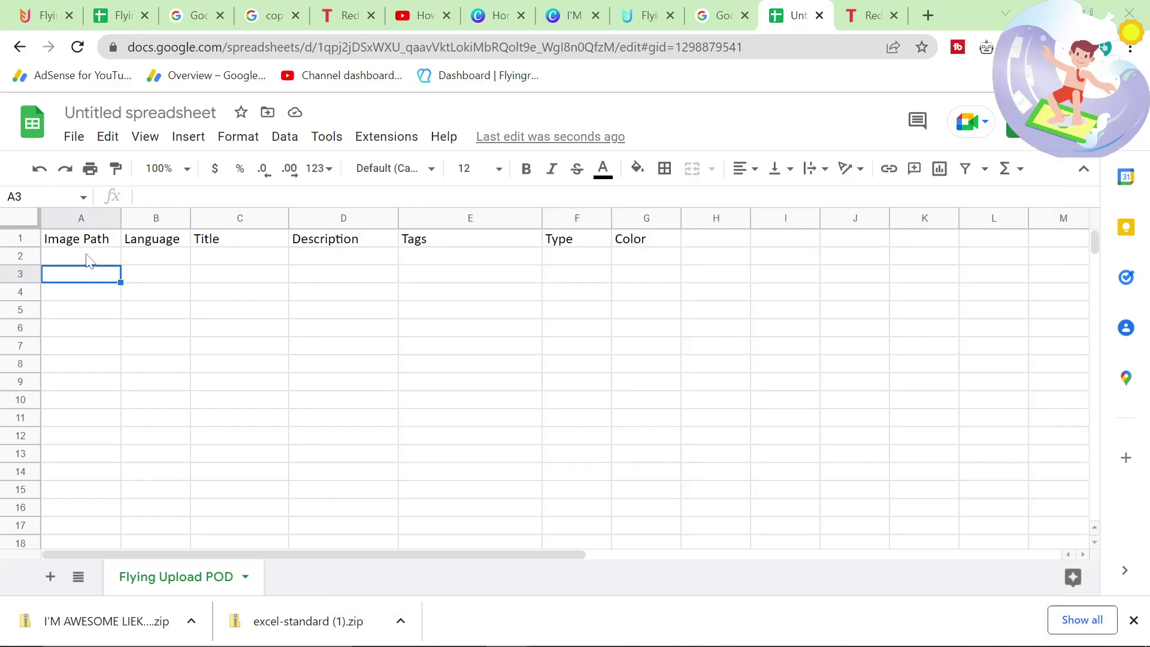
left_click(90, 258)
key("ctrl+v")
left_click(280, 335)
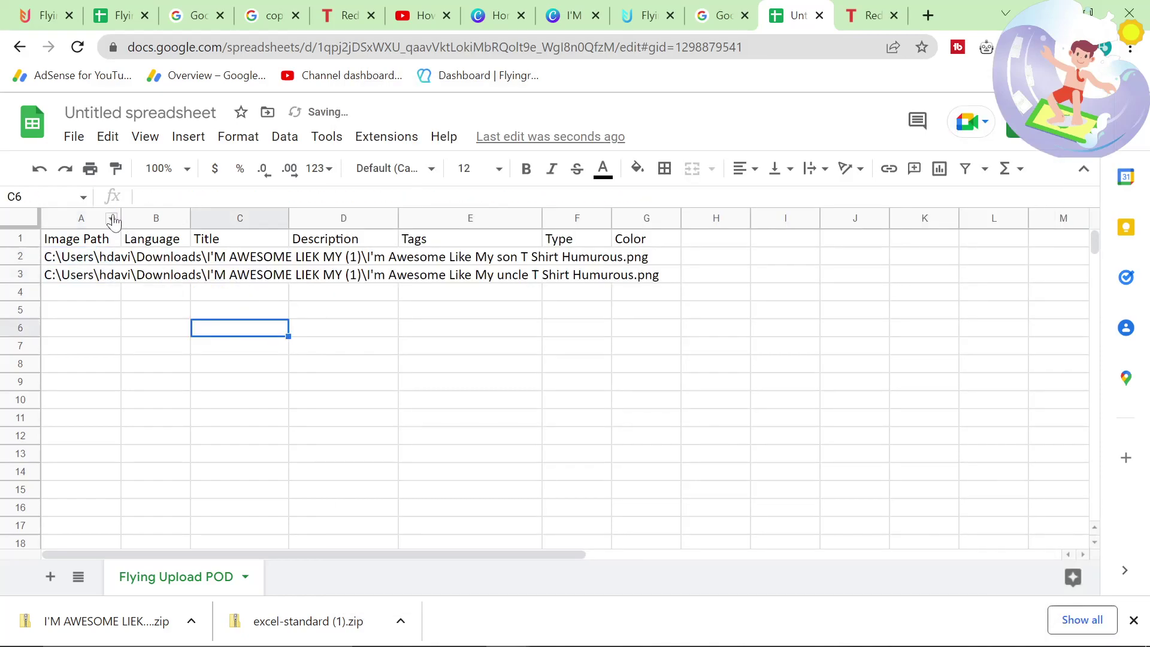
left_click_drag(121, 222, 698, 223)
Step: Enter EN as the Language in B2 and B3
left_click(731, 257)
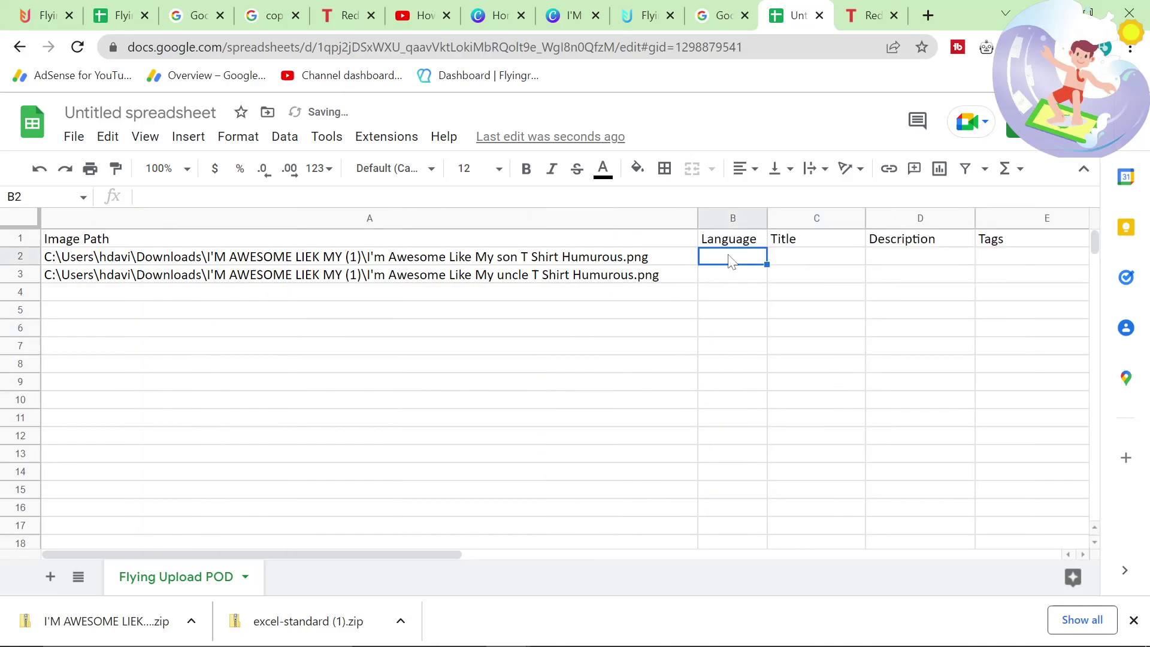
type("EN")
key("Return")
type("E")
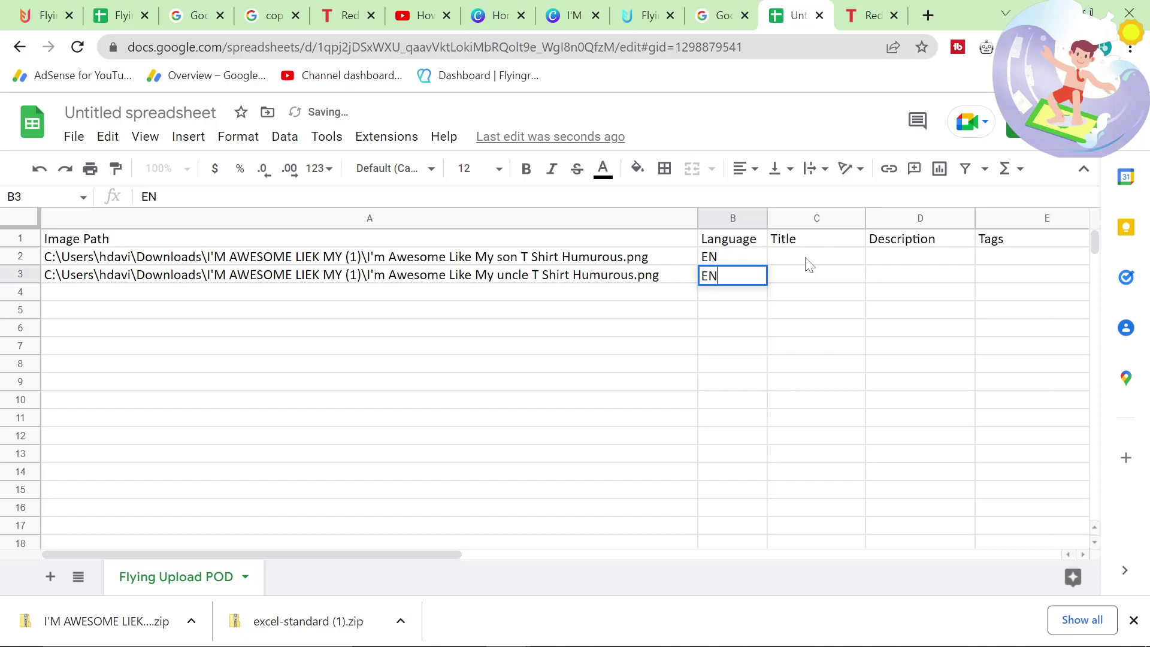
type("N")
left_click(805, 262)
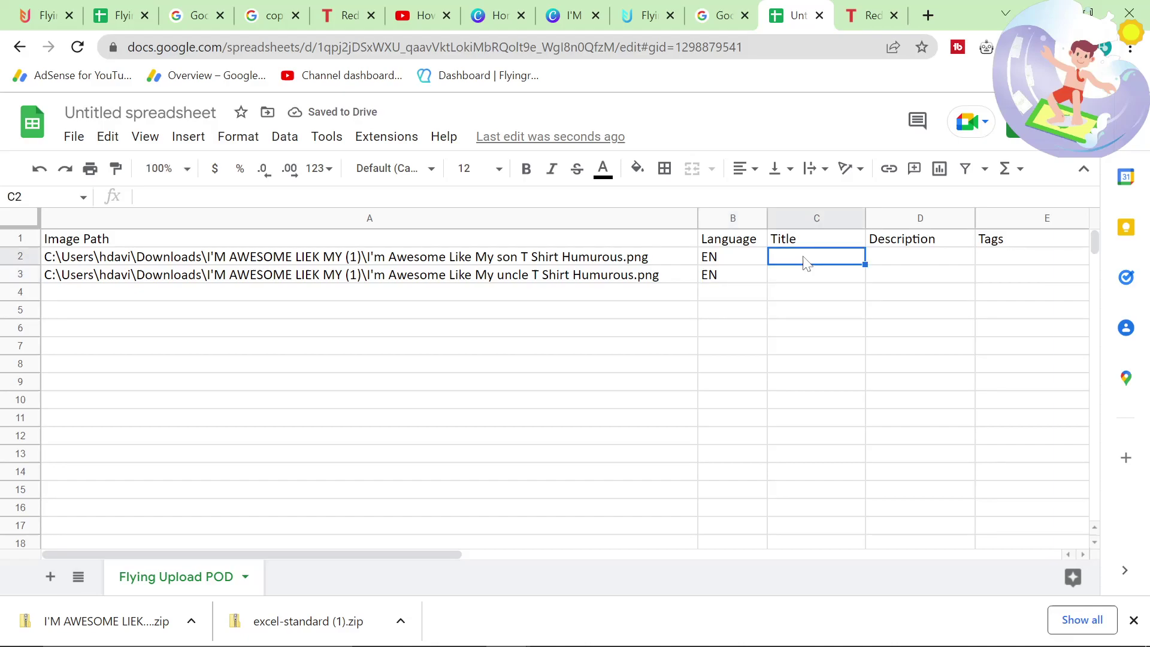
Step: Type the son design's Mother's Day title, starting 'I'm awesome like', into C2
type("I")
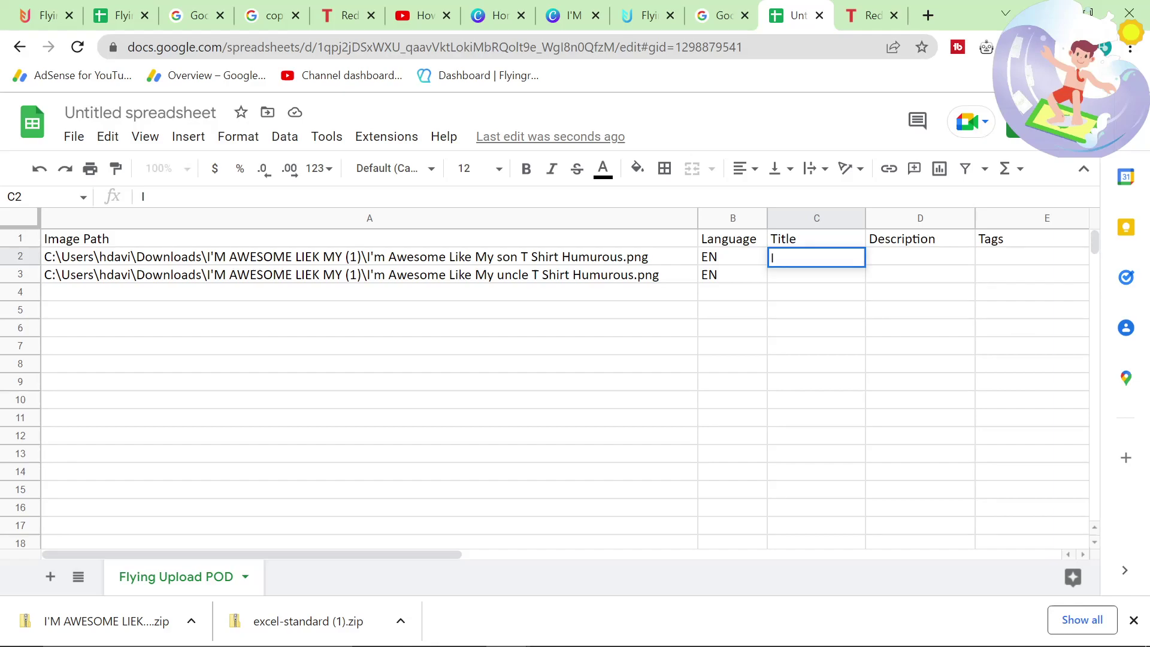
type("'m awesome like My Son Funn")
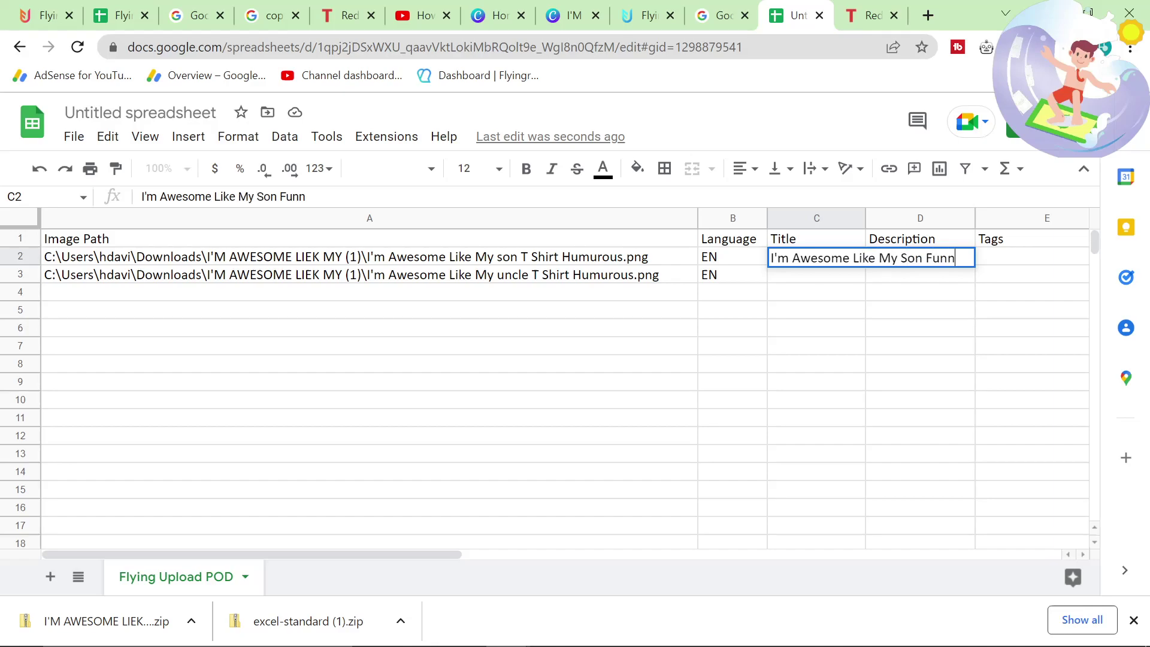
type("ay Prese")
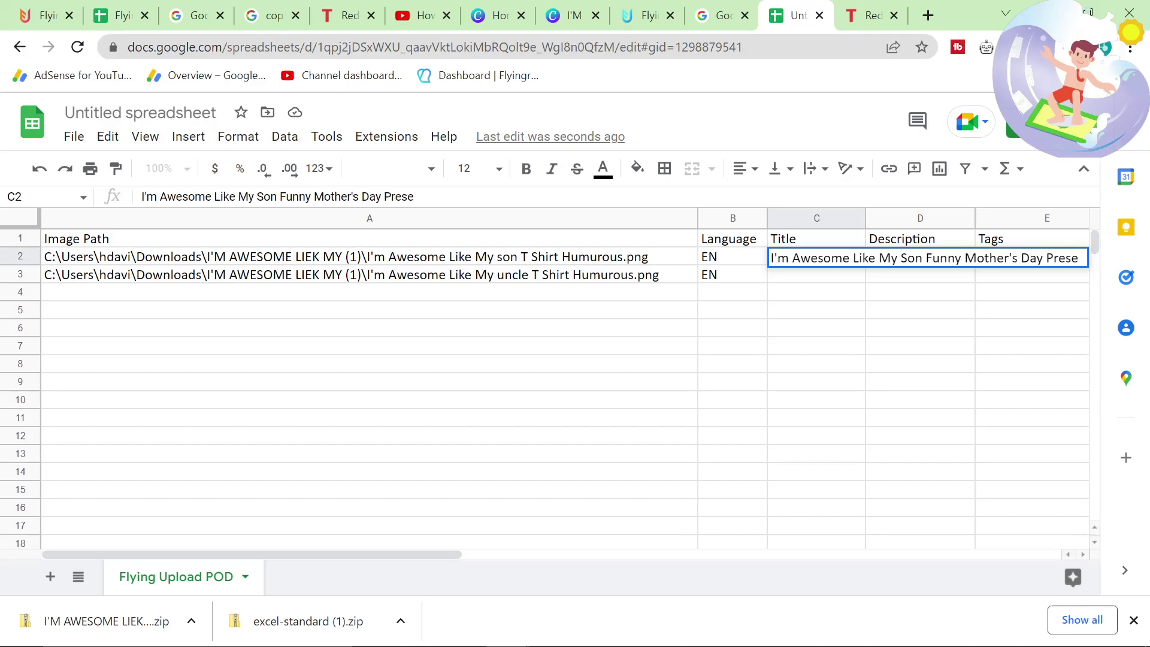
type("nt")
key("ctrl+BackSpace")
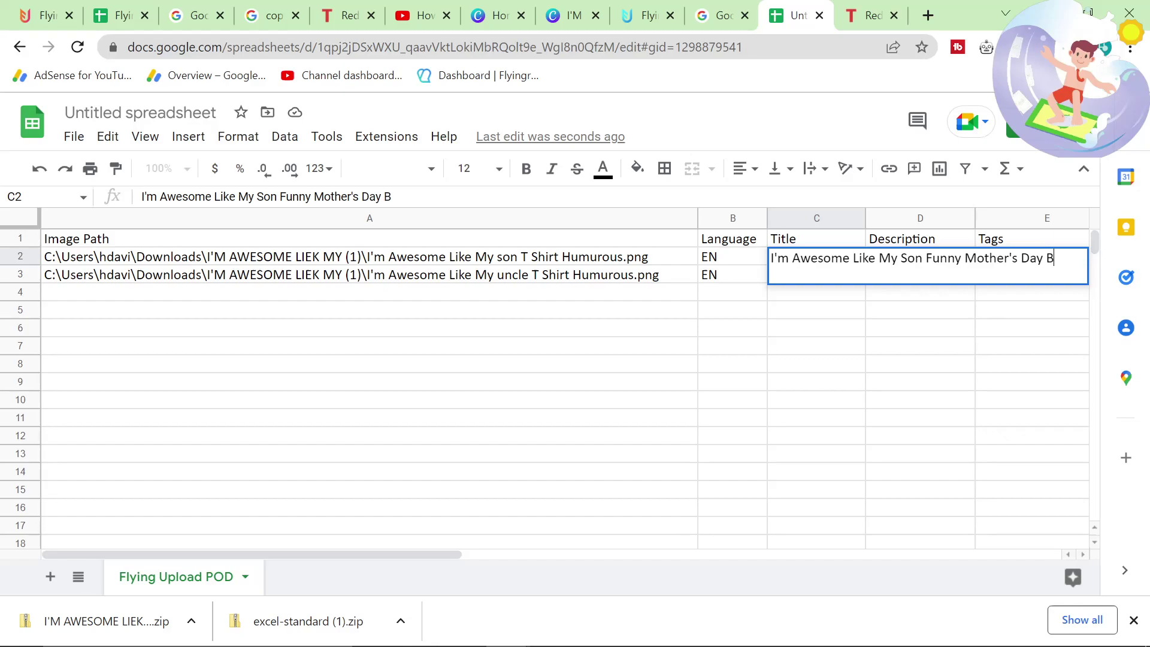
type("and White Sunset Retro Vintage Design")
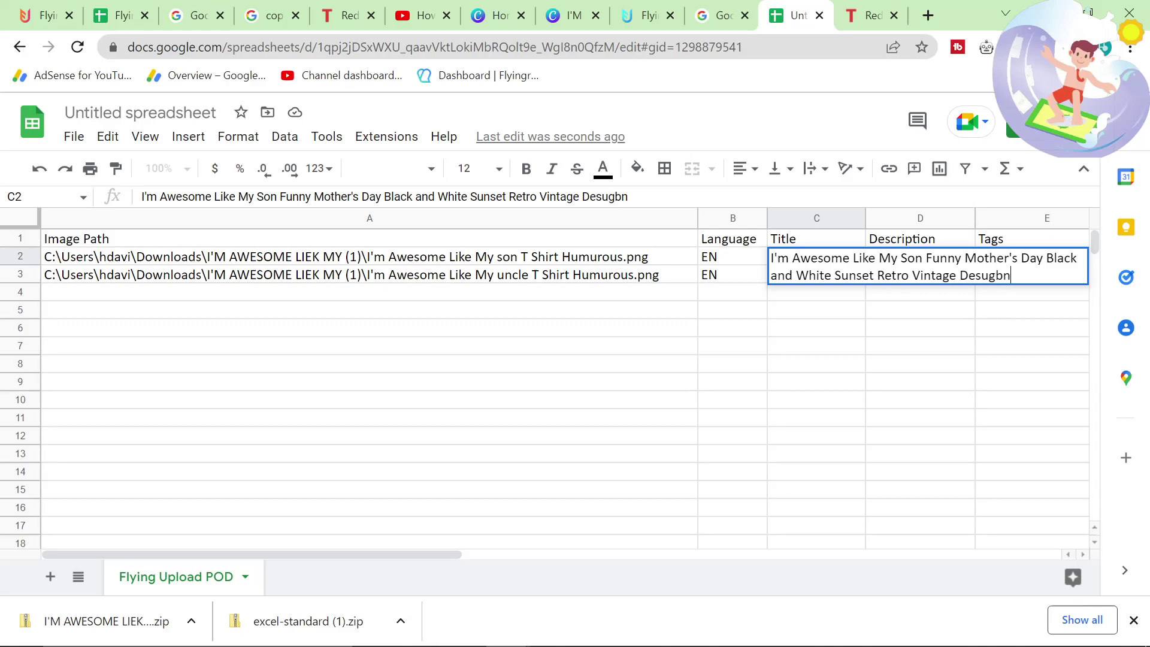
key("ctrl+a")
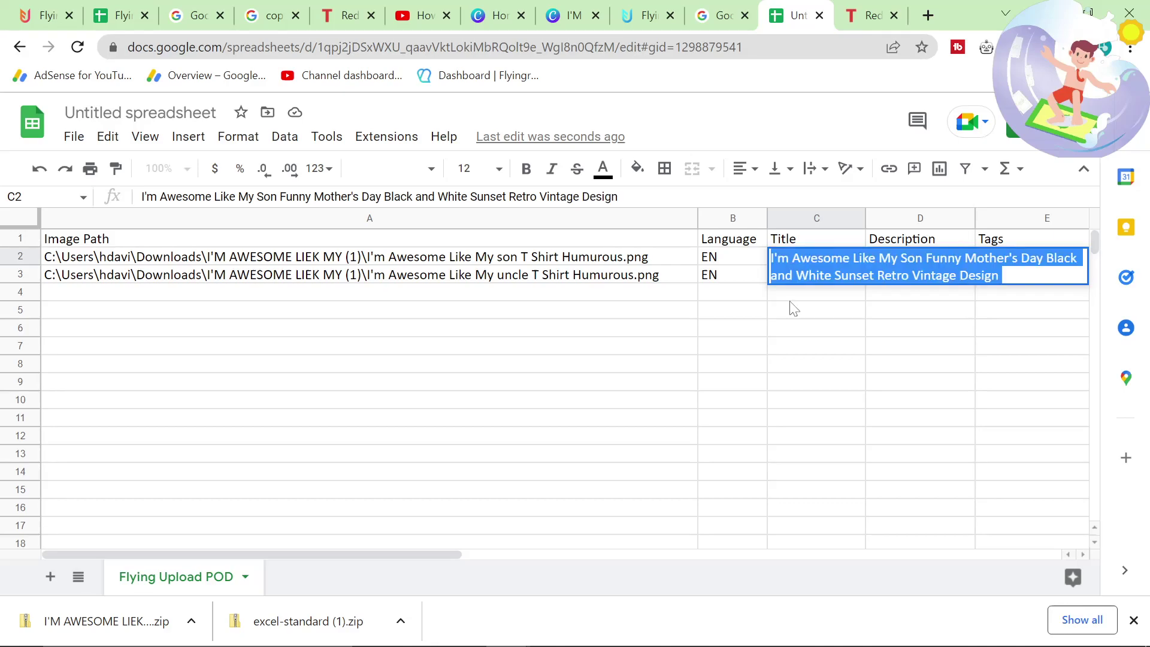
Step: Widen the Title column C and the Description column D
left_click(802, 345)
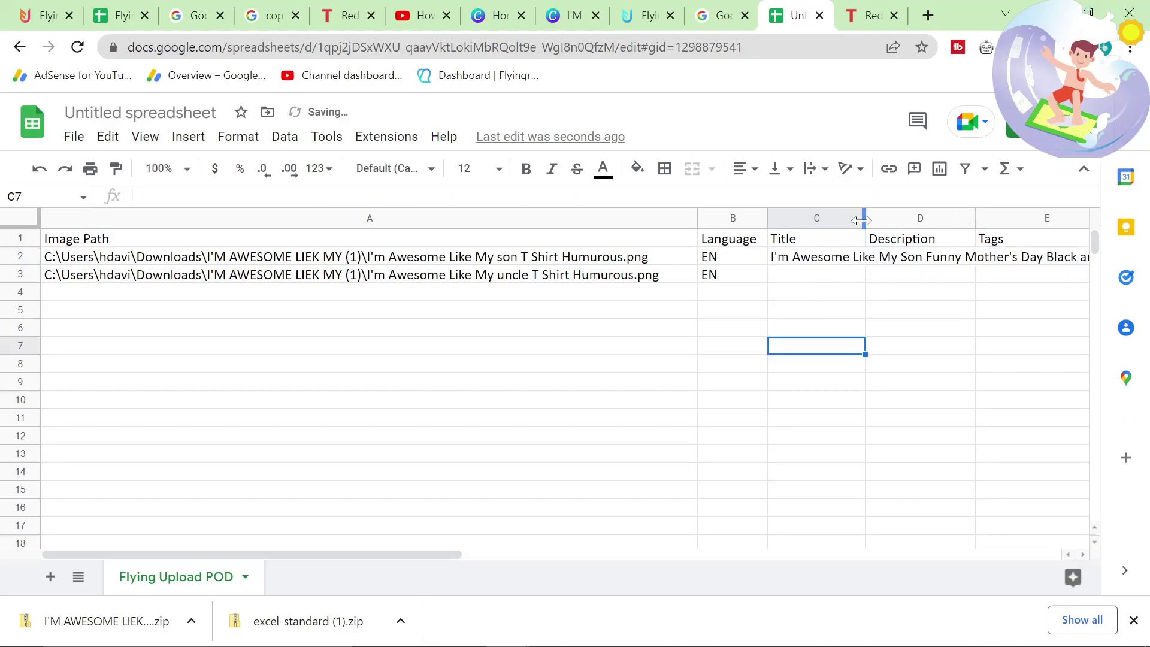
left_click_drag(863, 221, 1064, 219)
left_click(813, 263)
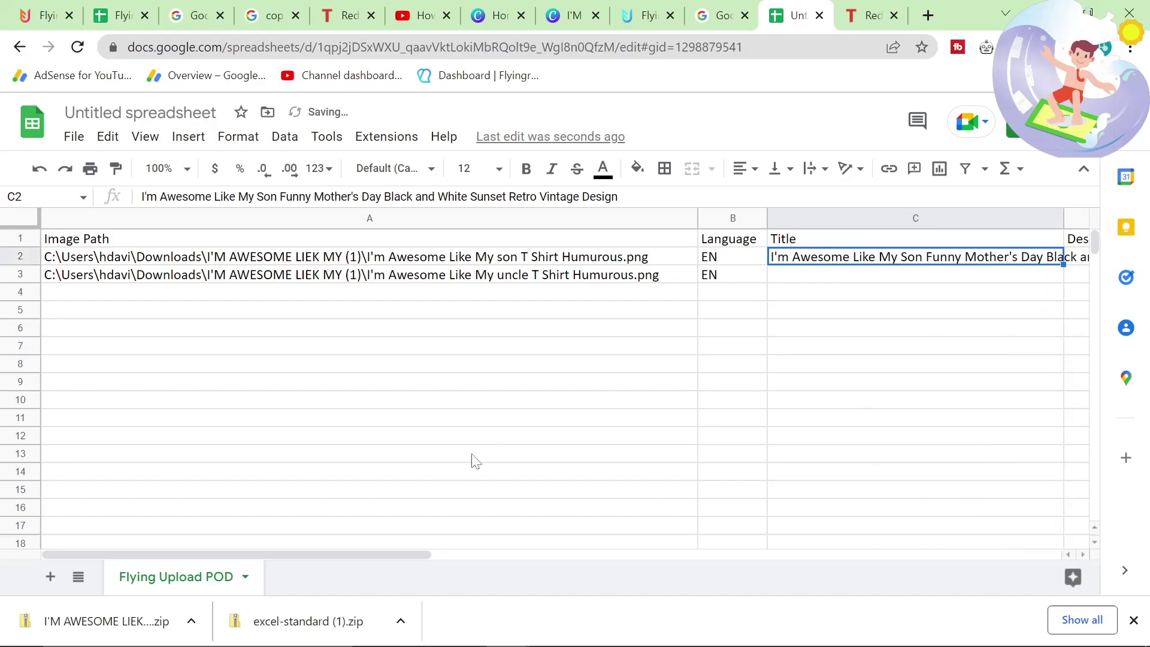
left_click_drag(407, 548, 693, 539)
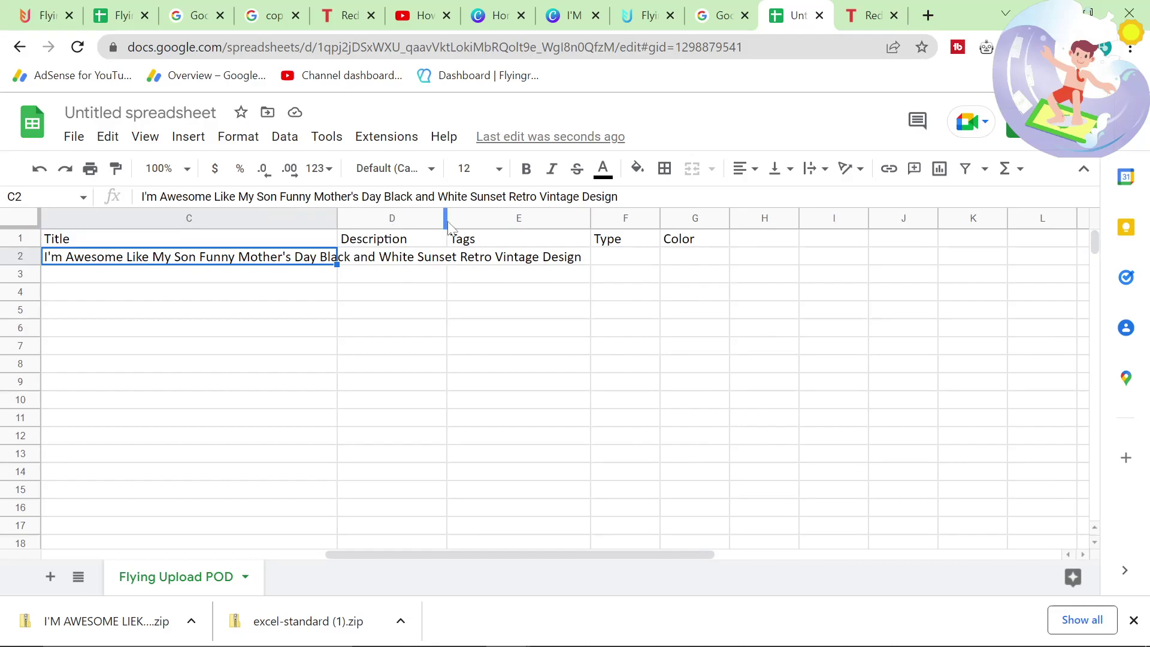
left_click_drag(447, 220, 623, 223)
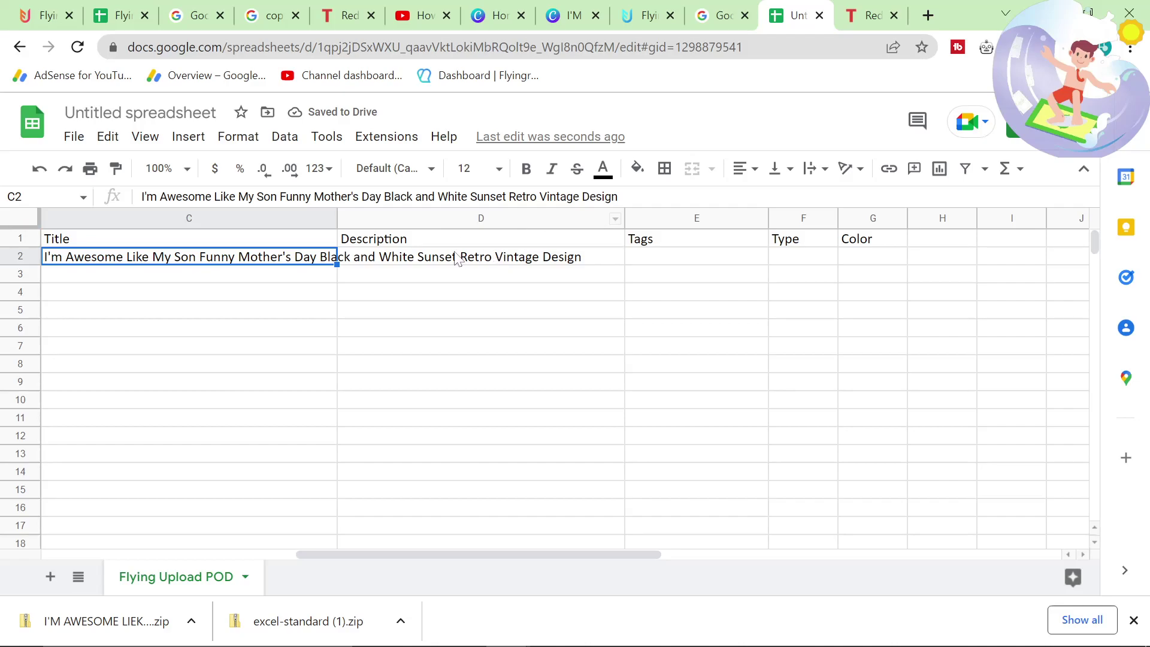
Step: Set cell C2's text wrapping to Wrap so the title spans two lines
left_click(256, 144)
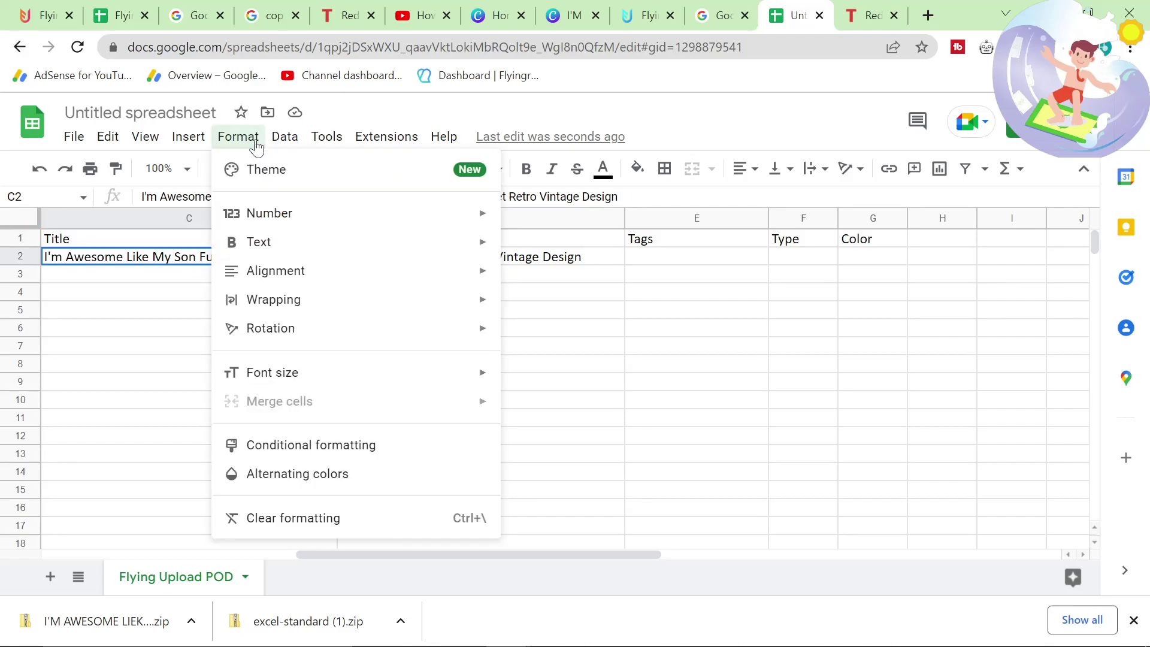
mouse_move(307, 283)
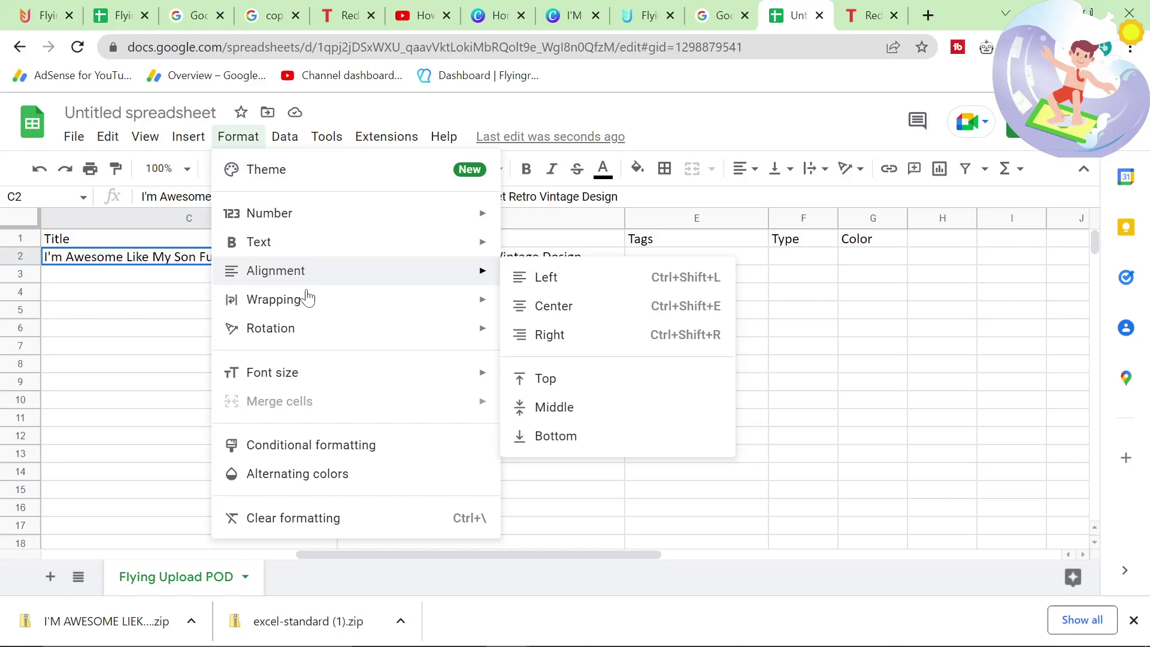
left_click(548, 335)
left_click(377, 309)
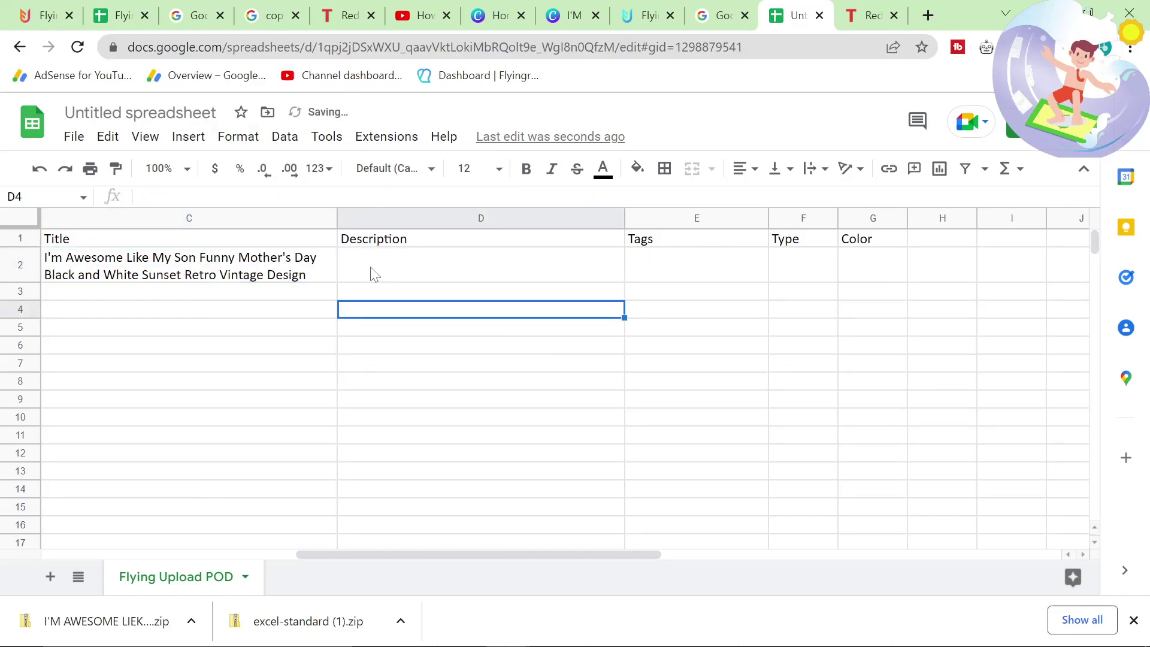
left_click(393, 270)
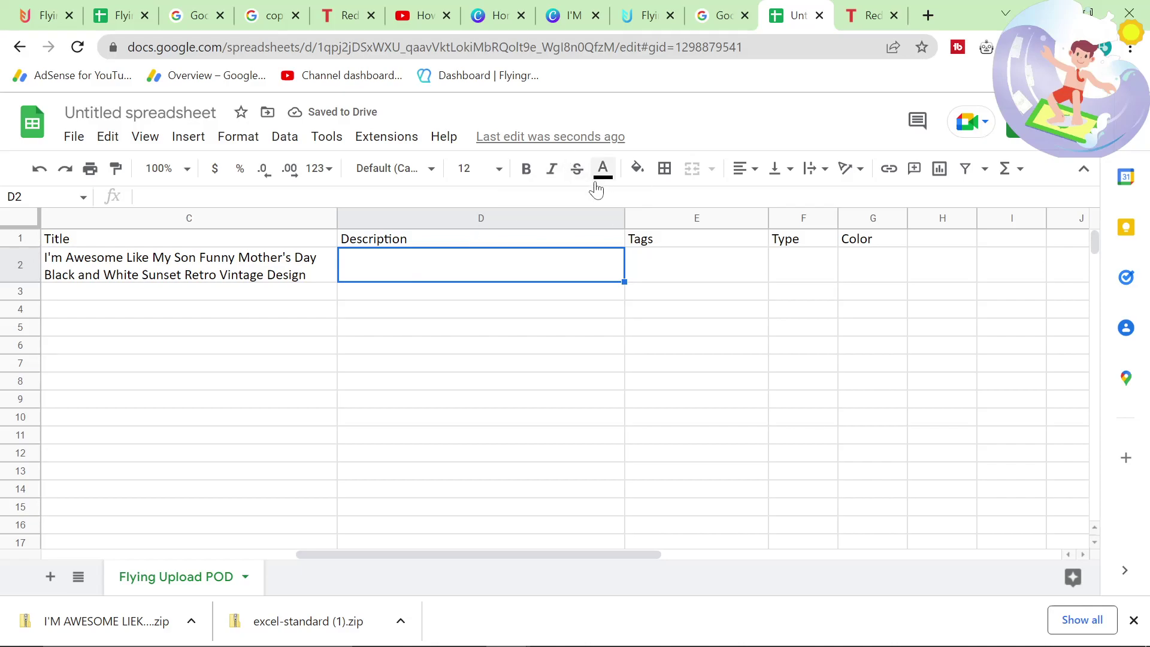
Step: Copy the title in C2 and switch to the Jasper window
key("alt+Tab")
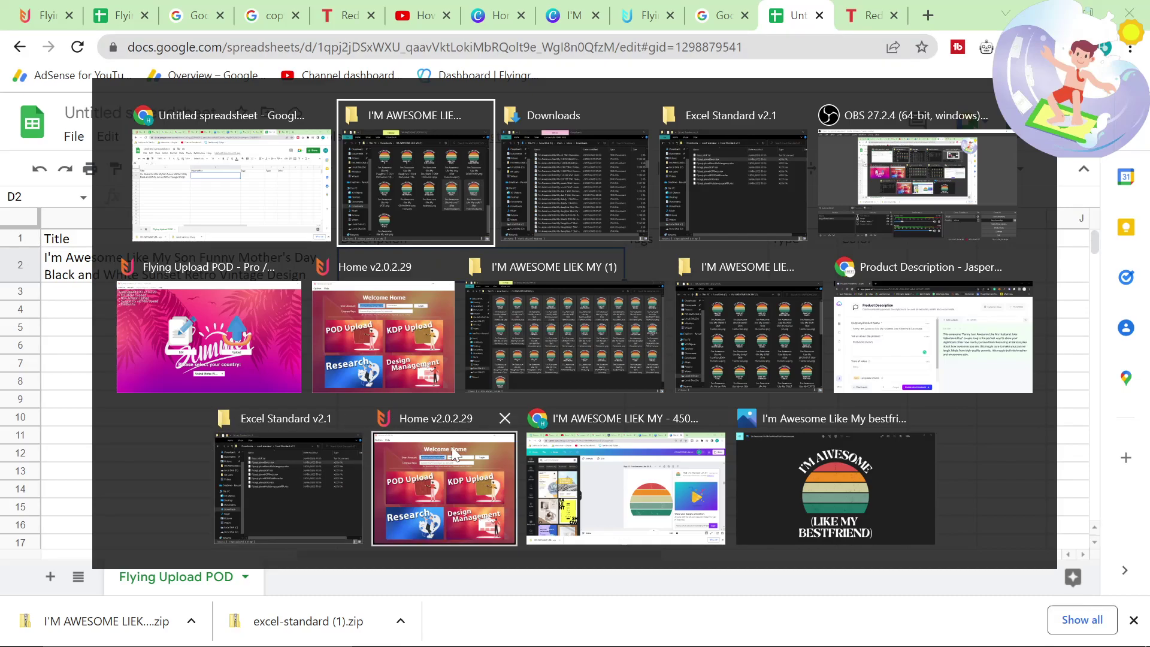
left_click(933, 336)
key("alt+Tab")
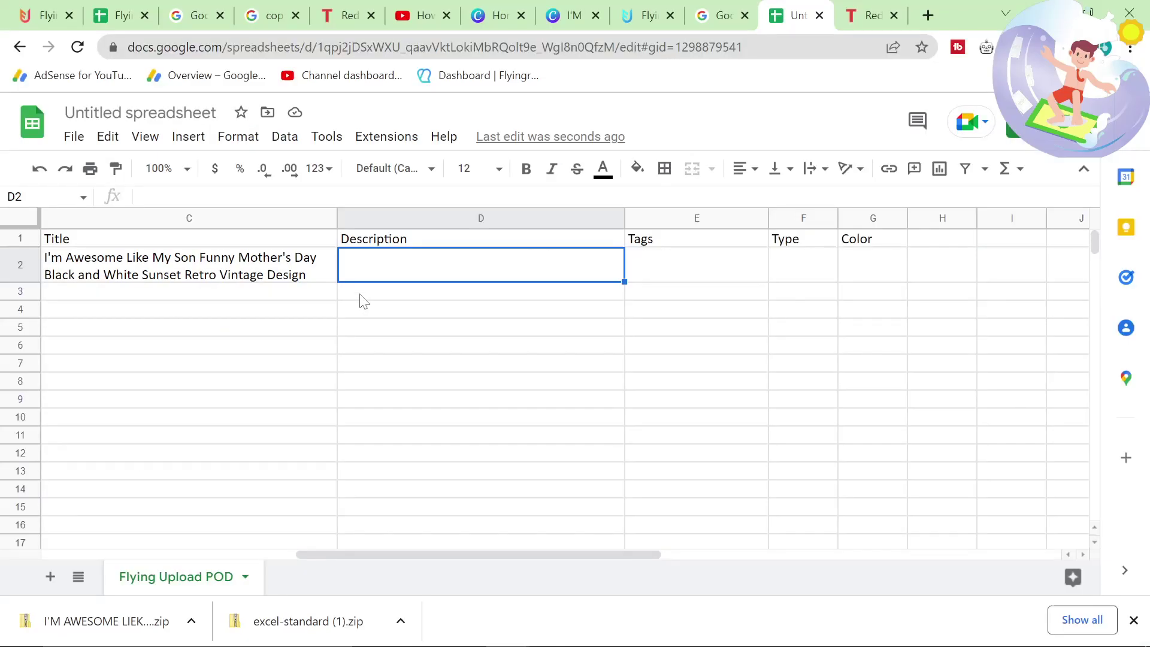
left_click(211, 264)
key("ctrl+c")
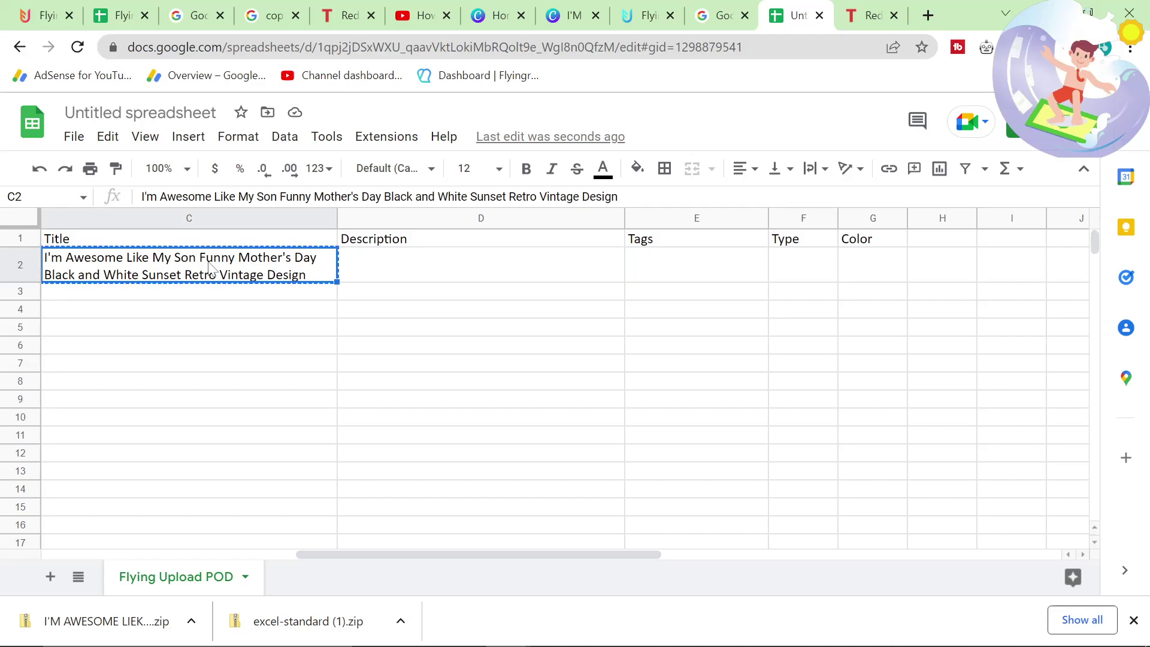
key("alt+Tab")
Step: Open Jasper's Product Description template from the Templates list
left_click(30, 198)
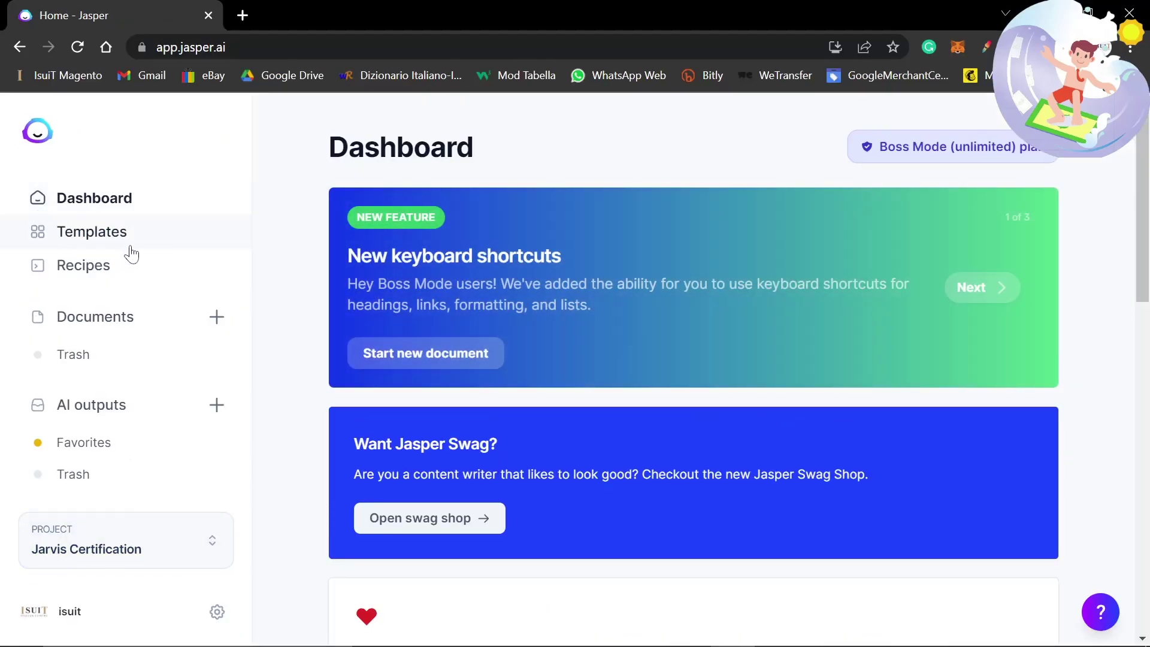
left_click(146, 238)
scroll(389, 407, "down", 6)
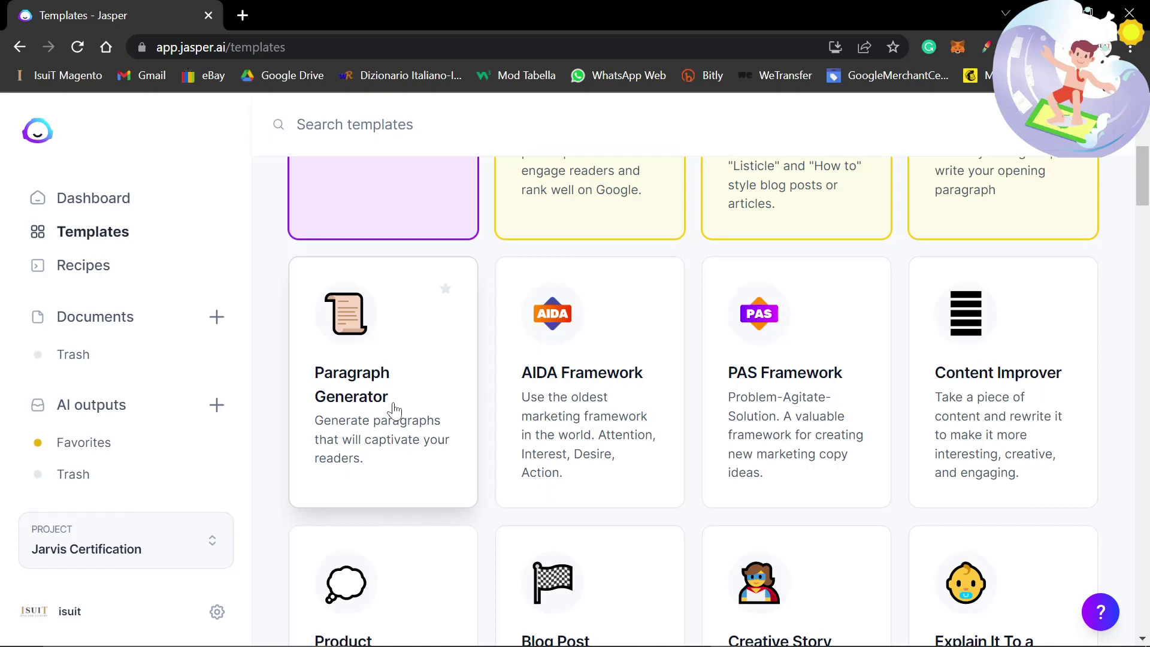
scroll(394, 411, "down", 3)
left_click(380, 461)
Step: Replace the product name with the copied title and generate the AI description
left_click(350, 276)
key("ctrl+a")
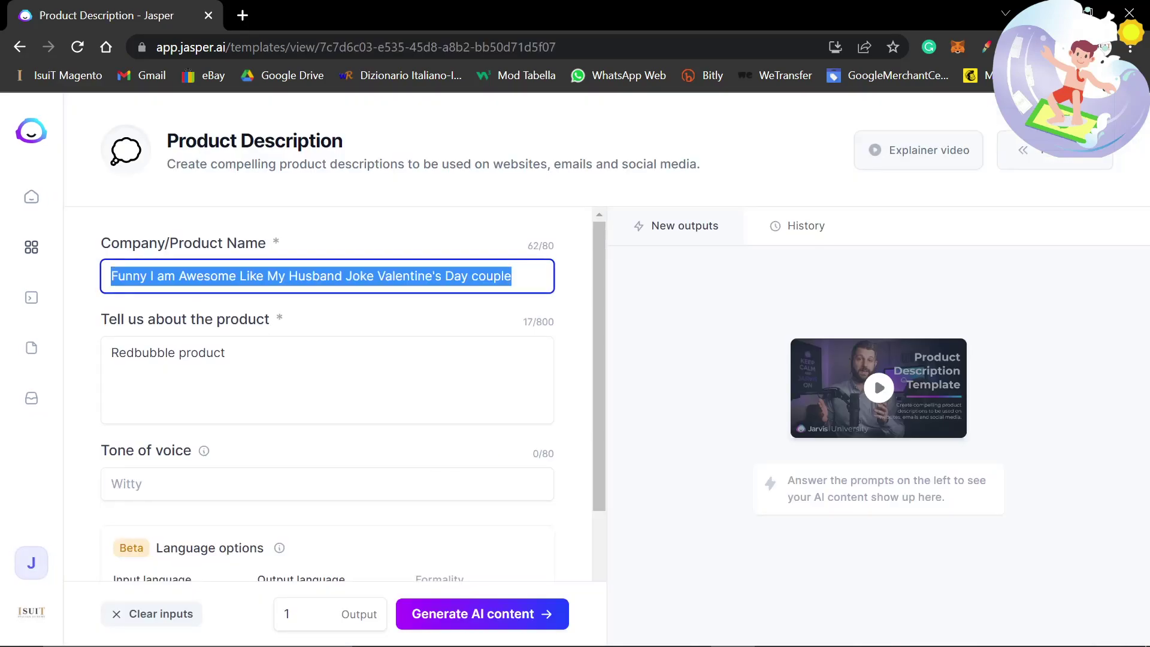
key("ctrl+v")
left_click_drag(227, 353, 293, 318)
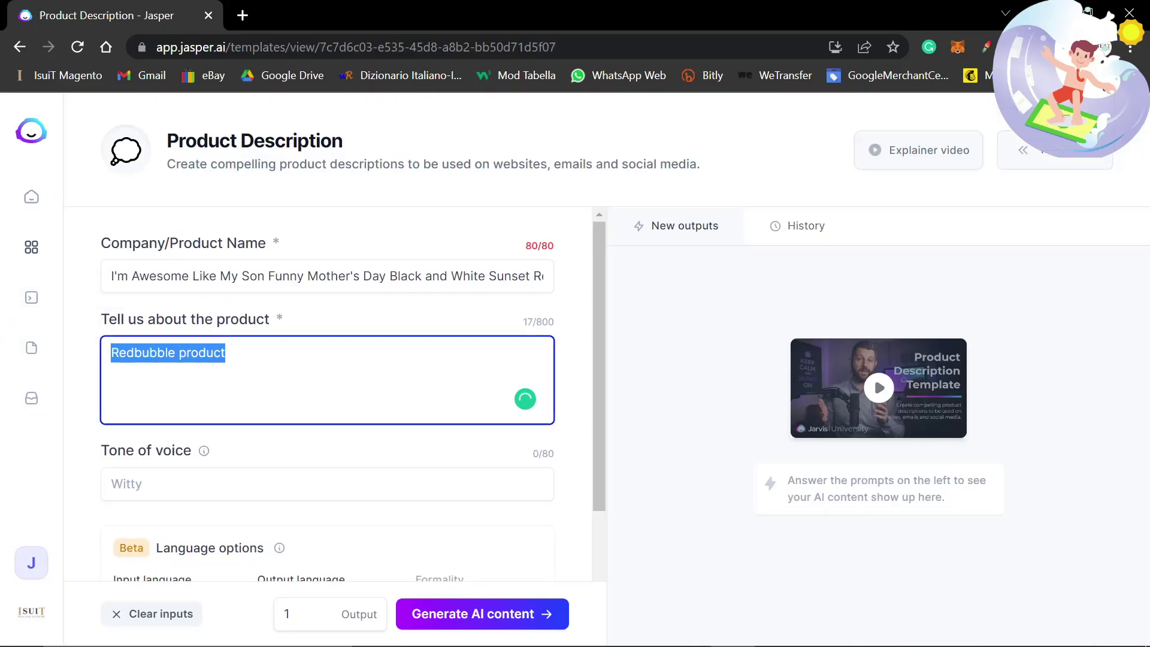
left_click(477, 602)
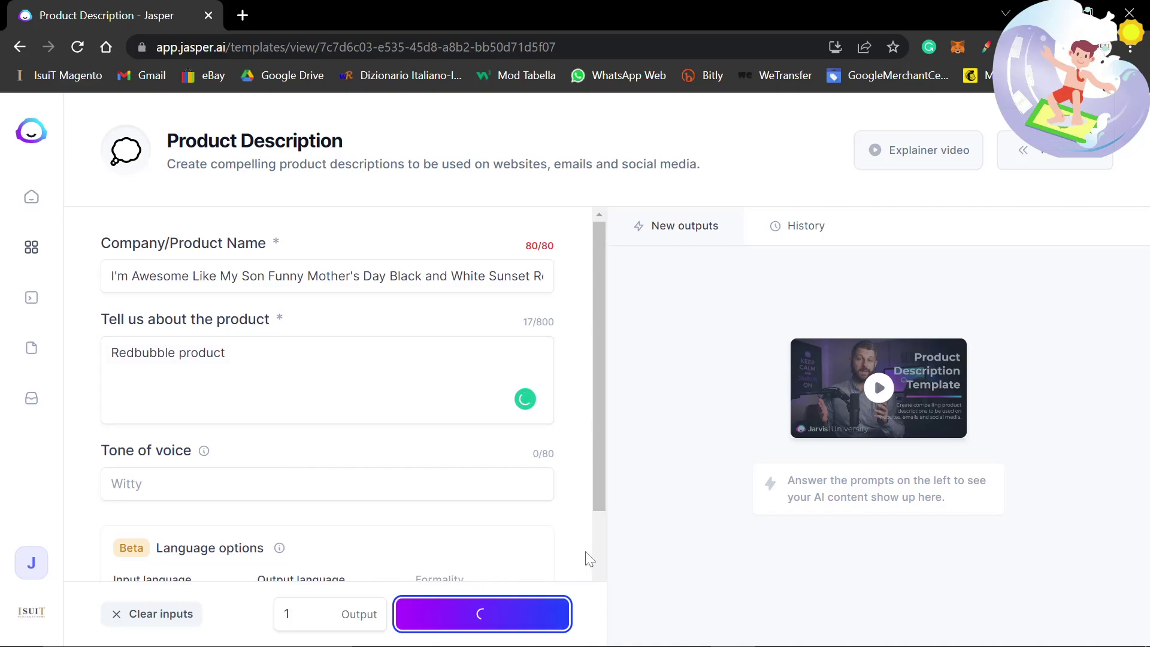
key("alt+Tab")
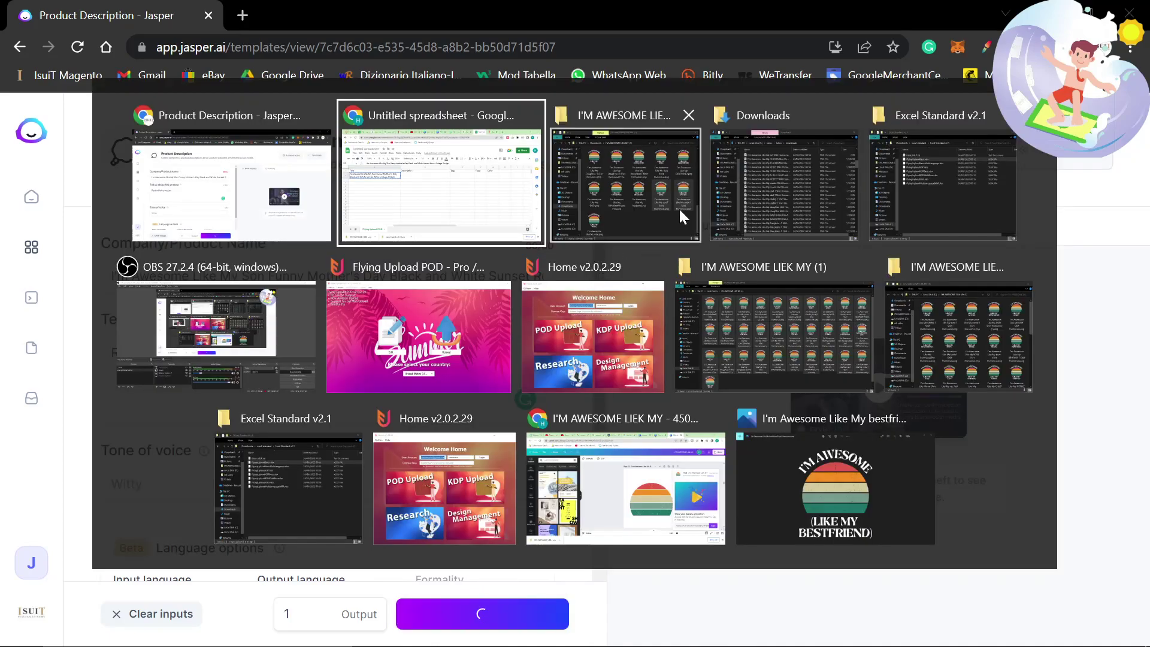
Step: Search Topbubbleindex for tags matching 'mother son gift'
key("ctrl+Tab")
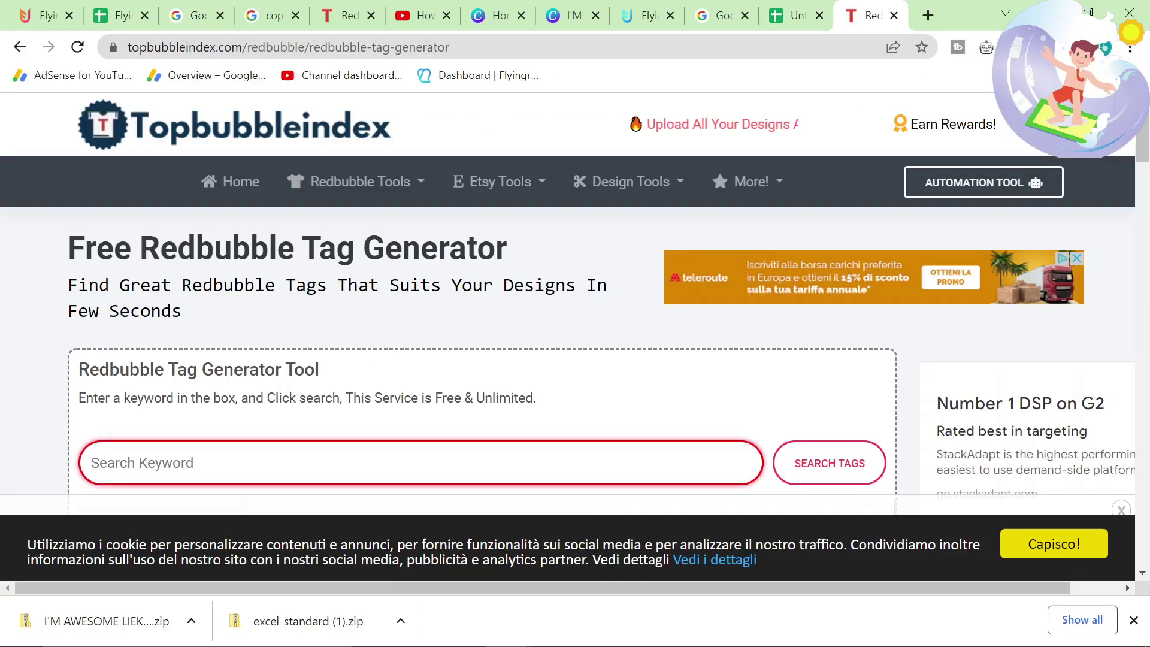
type("m")
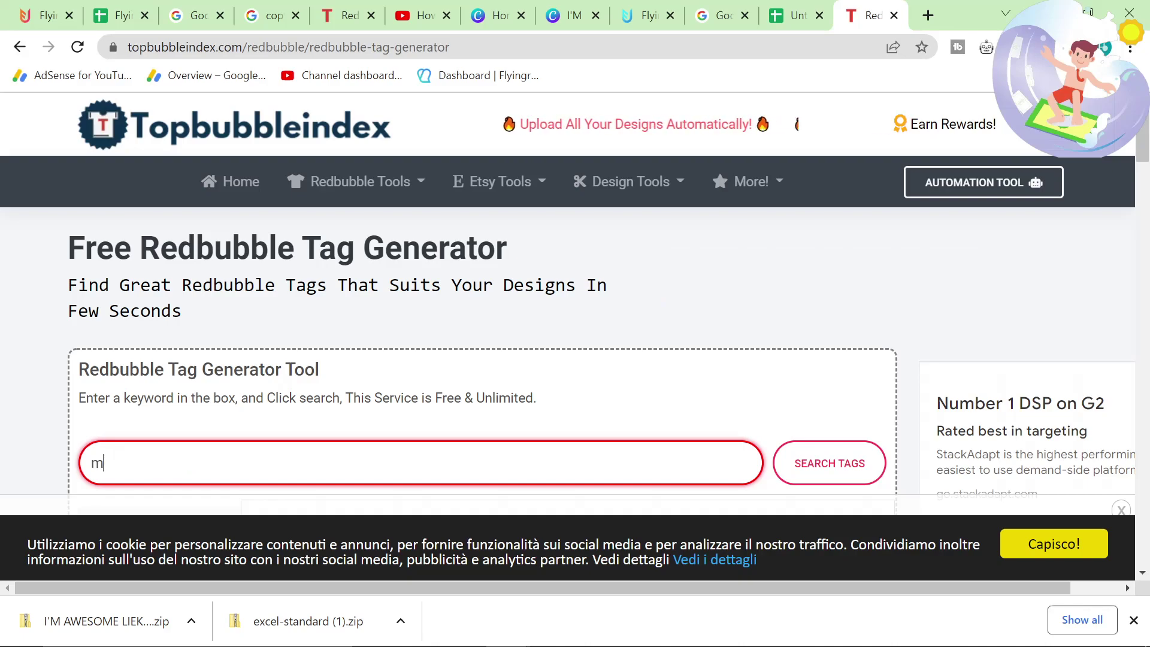
type("other son pres")
key("BackSpace")
key("BackSpace")
key("BackSpace")
key("BackSpace")
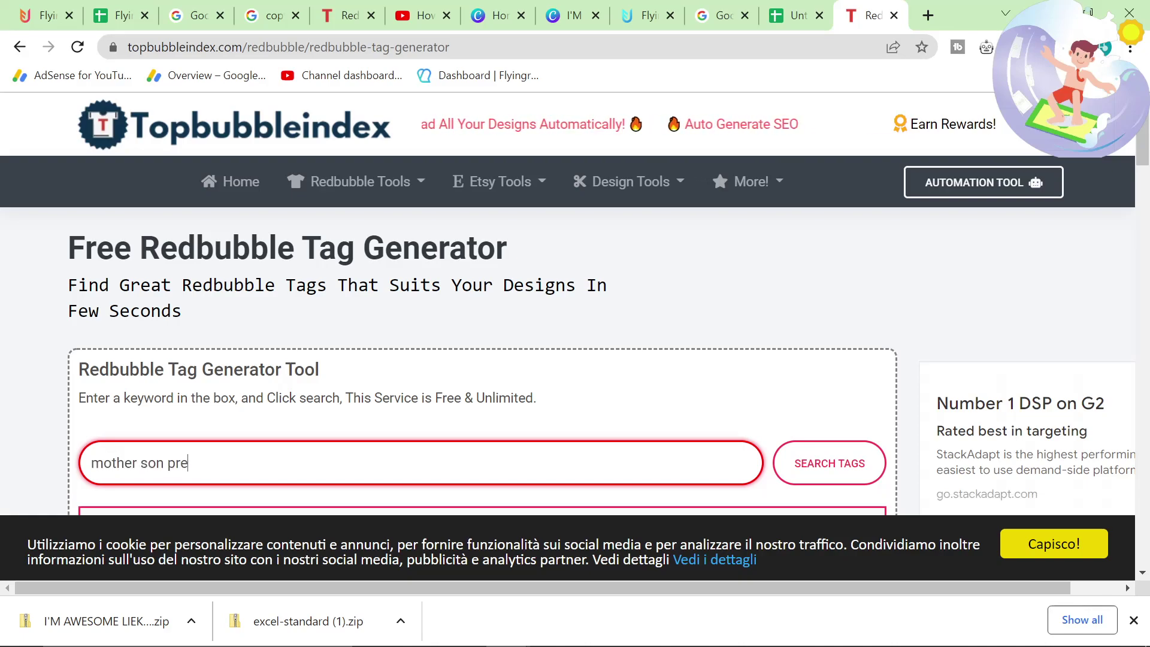
type("gift")
left_click(830, 458)
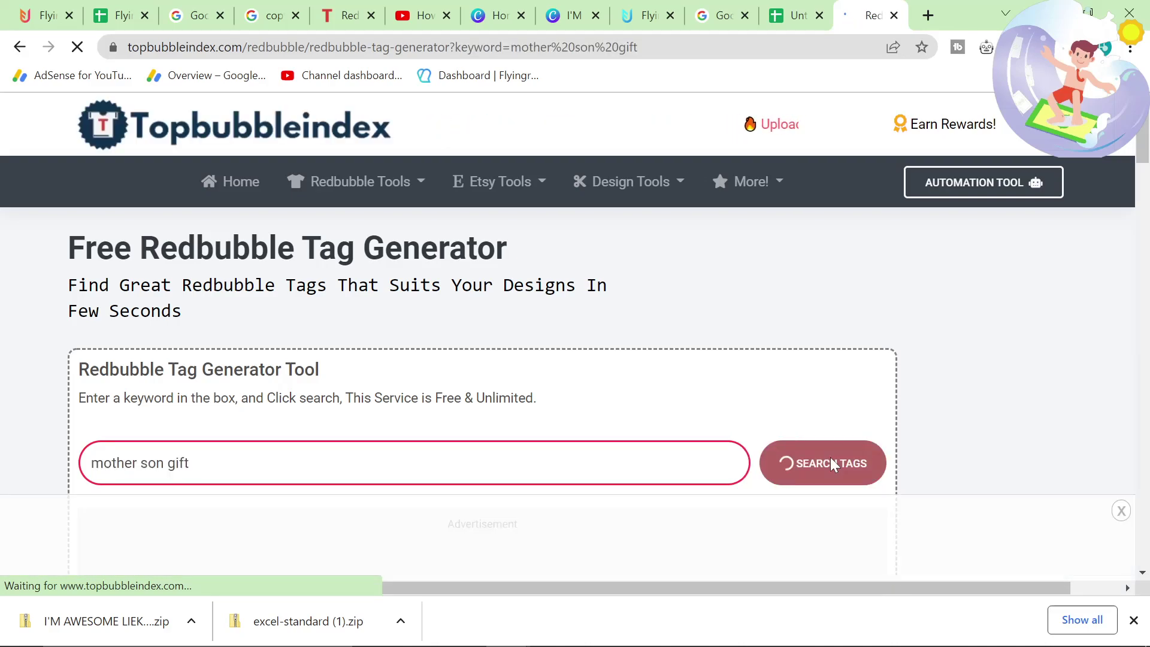
scroll(675, 457, "down", 6)
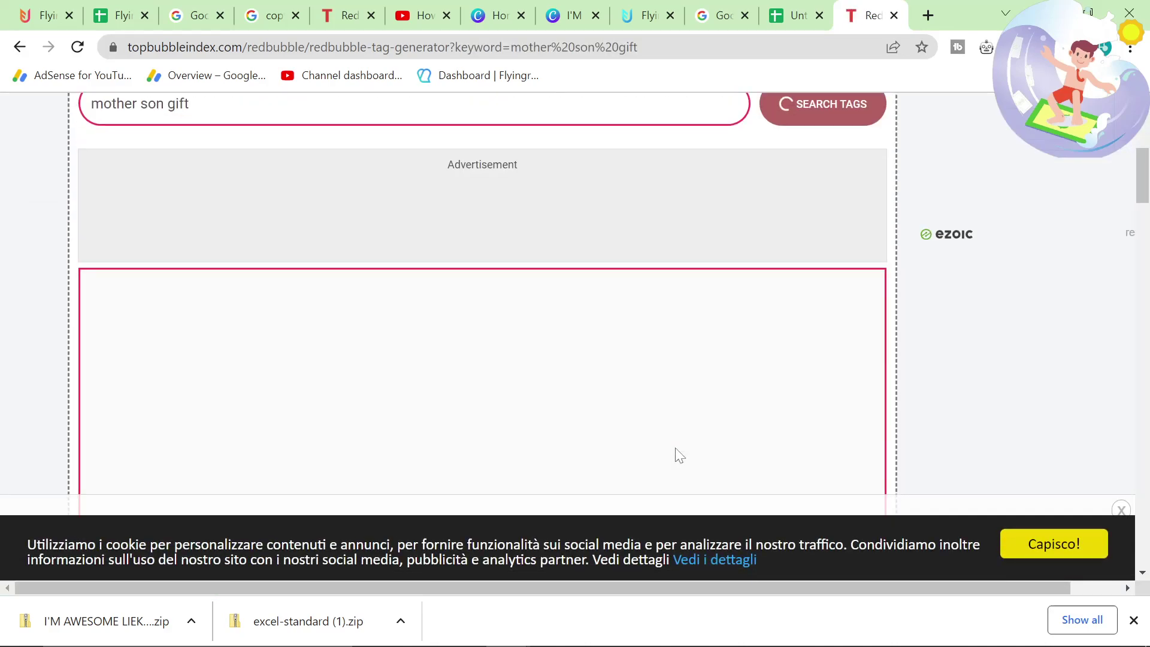
scroll(670, 461, "down", 2)
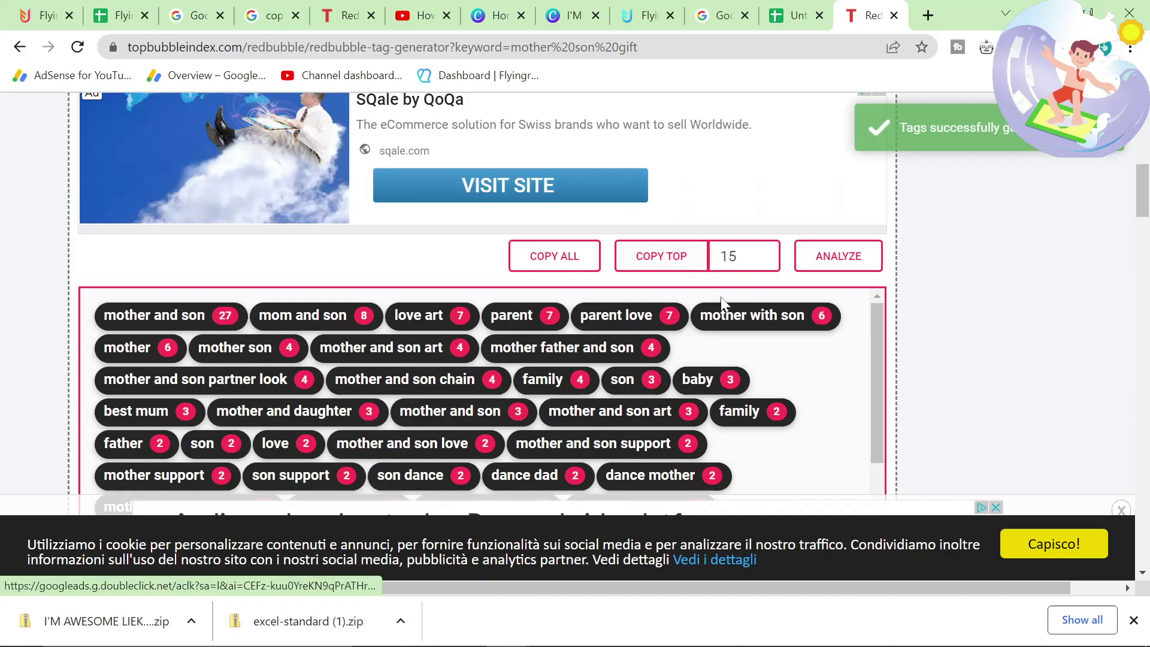
Step: Set the top-tag count to 30, copy those tags, and select spreadsheet cell E2
double_click(738, 255)
type("30")
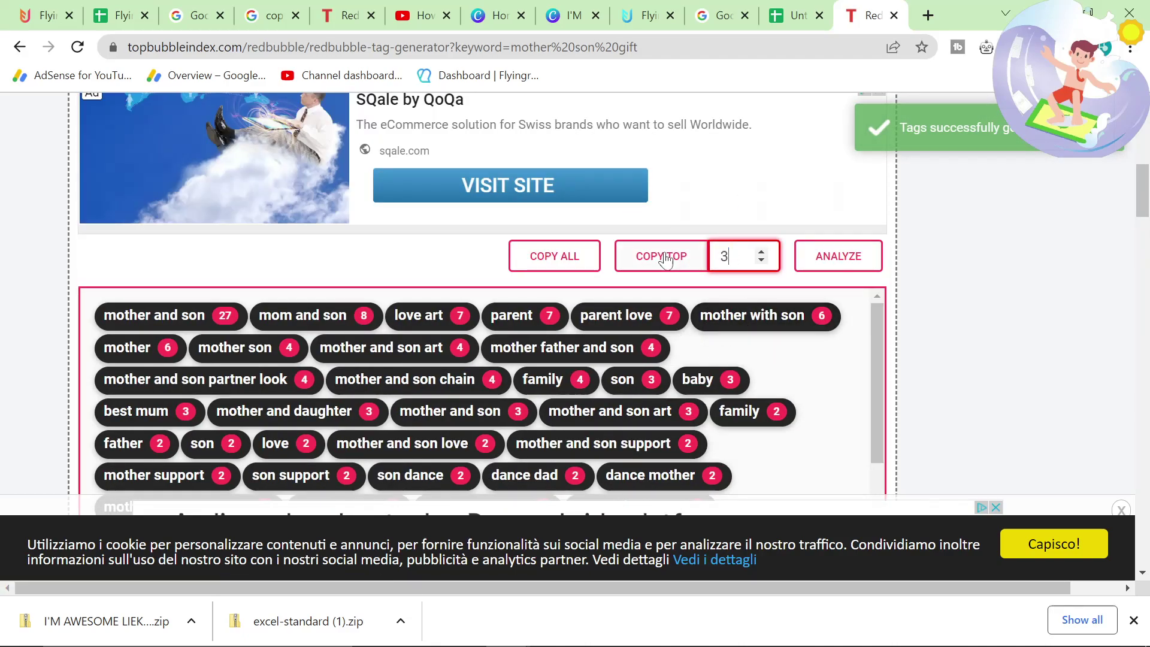
left_click(940, 343)
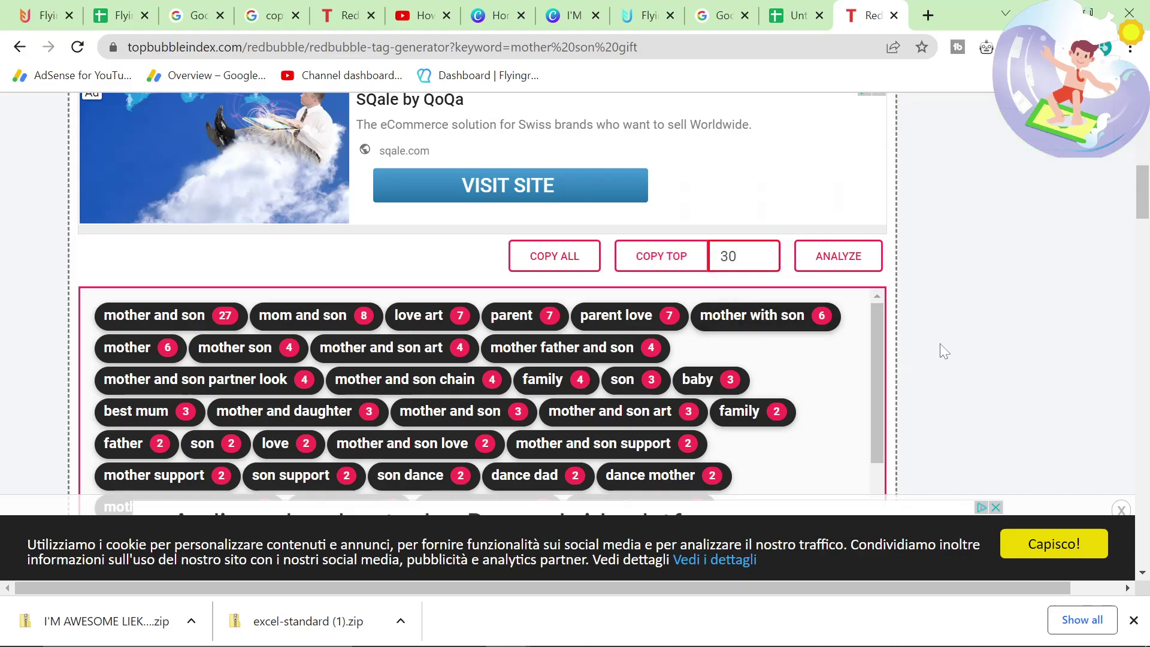
left_click(670, 266)
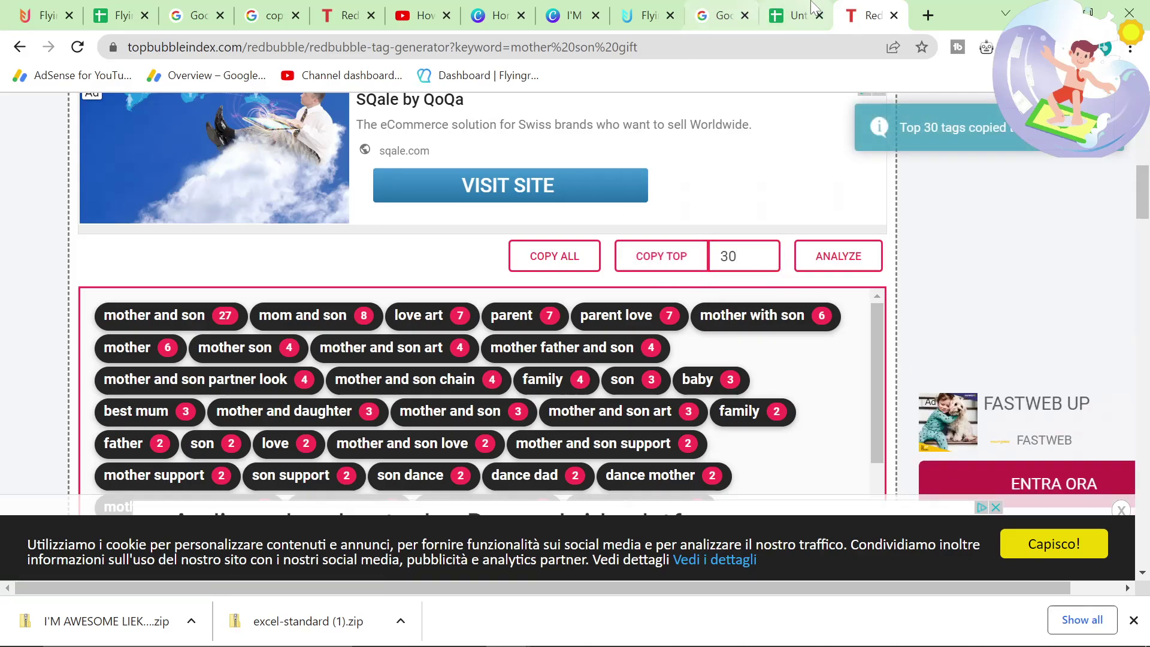
key("ctrl+shift+Tab")
left_click(672, 271)
Step: Paste the 30 tags into E2 and Jasper's generated product description into D2
key("ctrl+v")
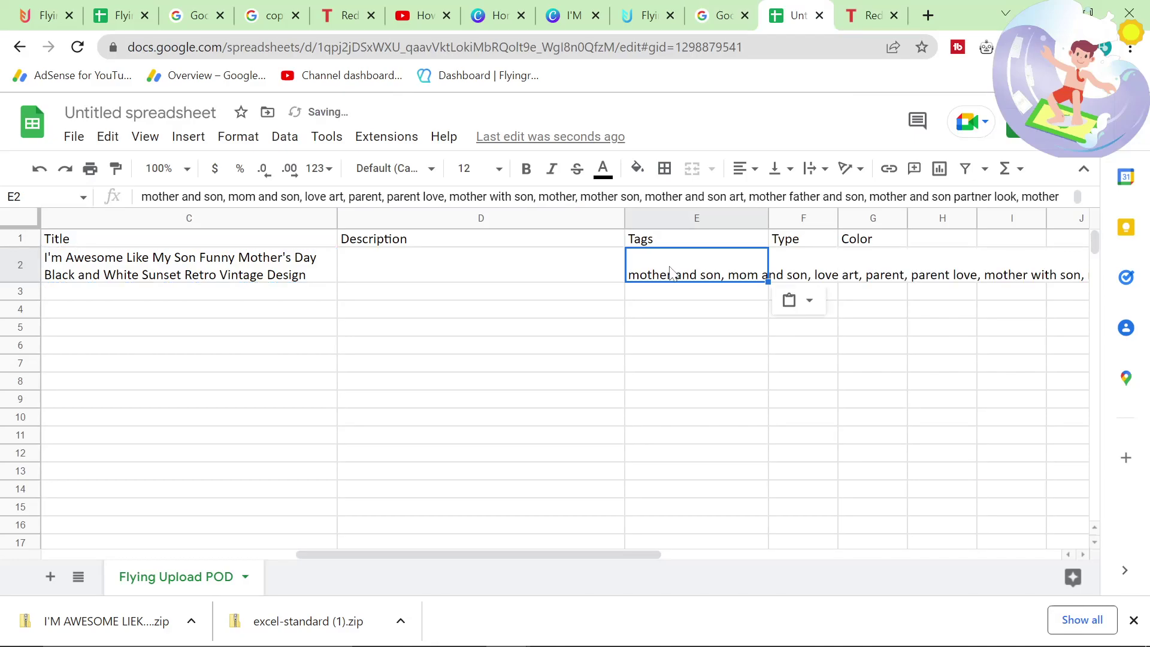
left_click(487, 271)
key("alt+Tab")
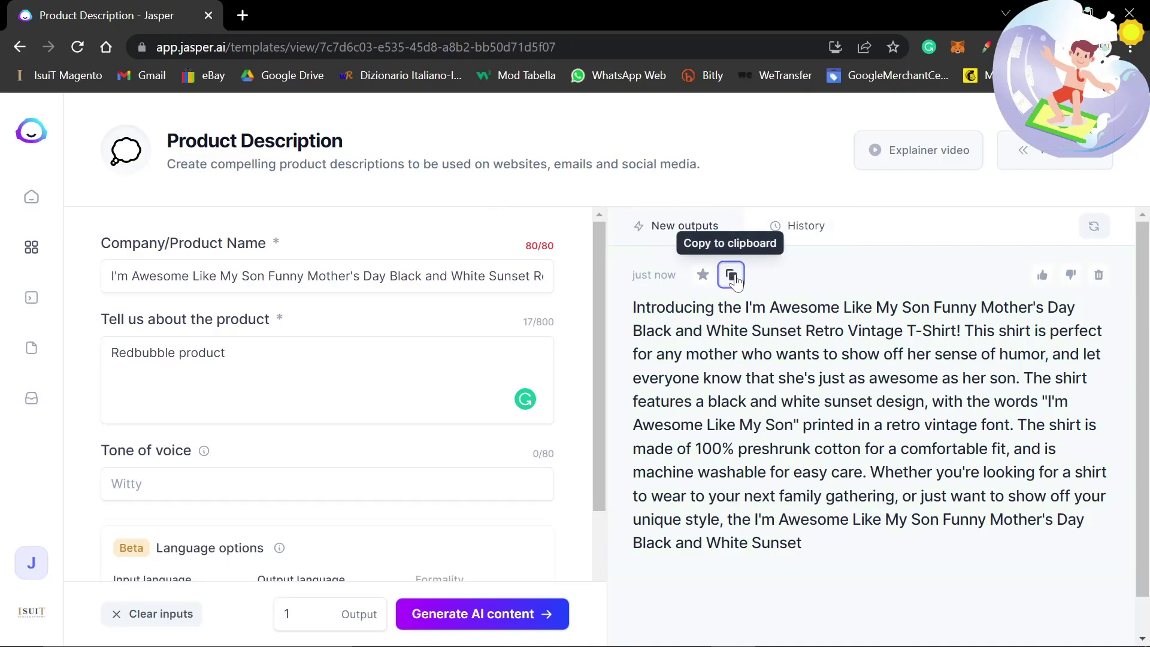
left_click(731, 274)
key("alt+Tab")
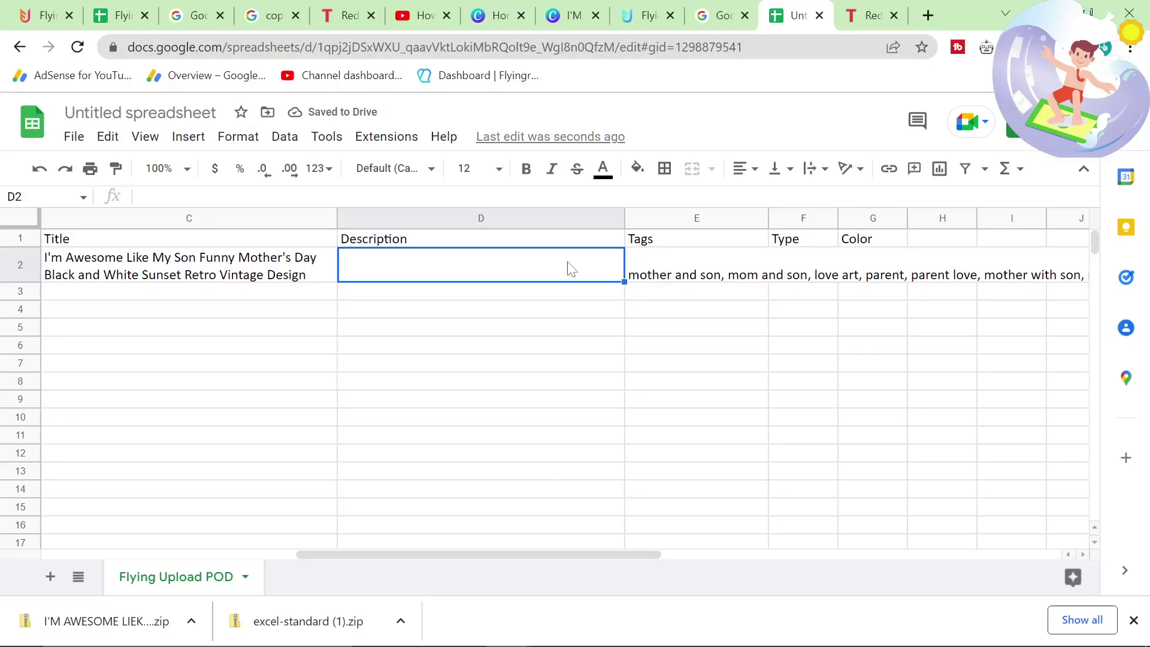
key("ctrl+v")
left_click(518, 407)
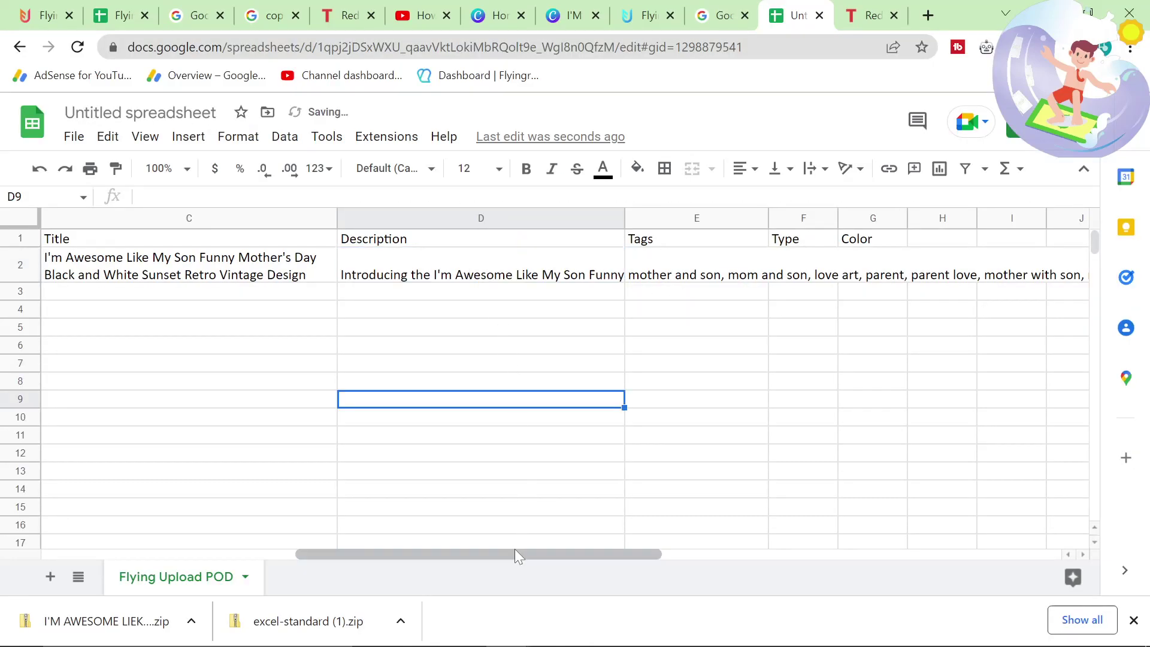
left_click_drag(515, 548, 350, 549)
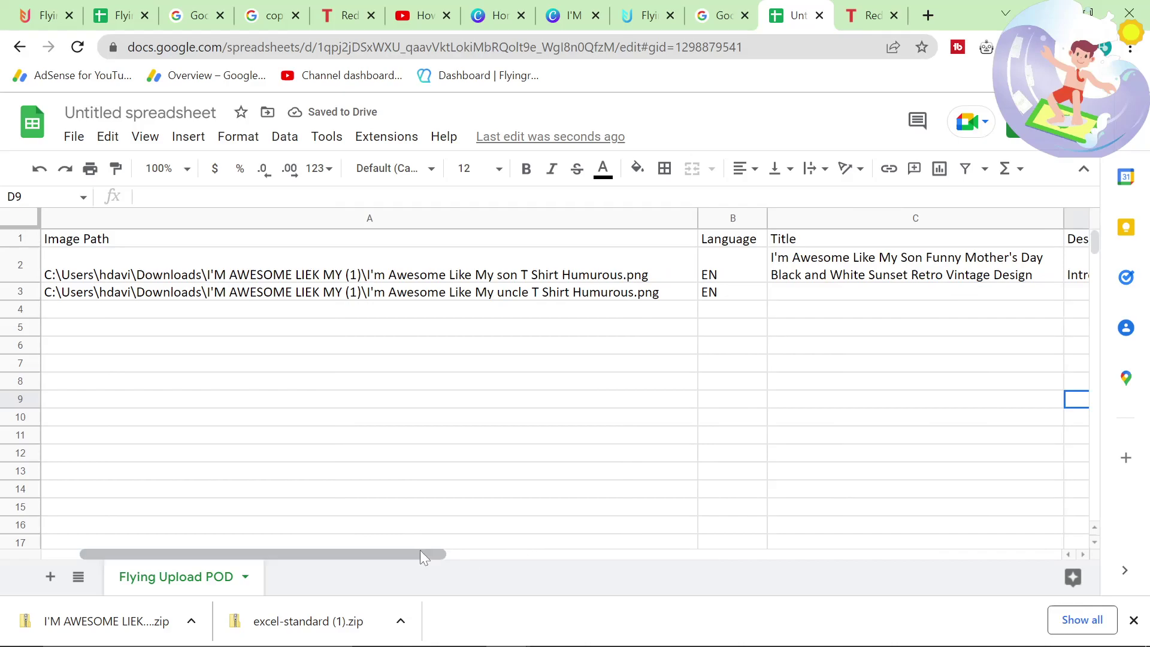
scroll(358, 457, "down", 6)
scroll(361, 457, "down", 6)
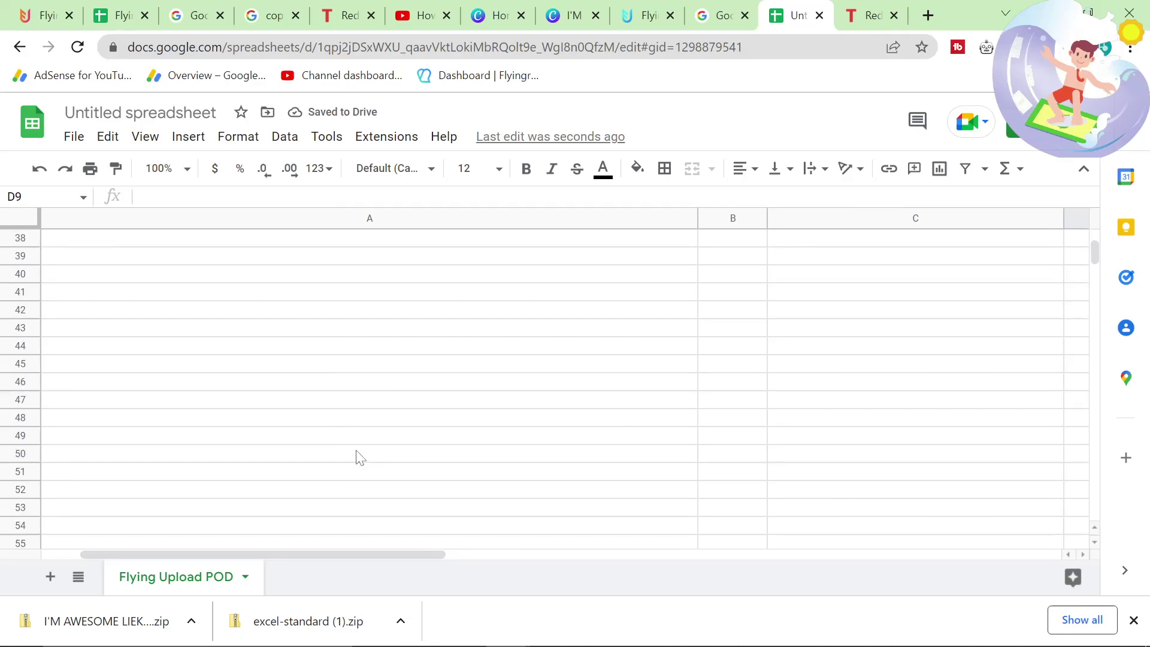
scroll(357, 457, "up", 7)
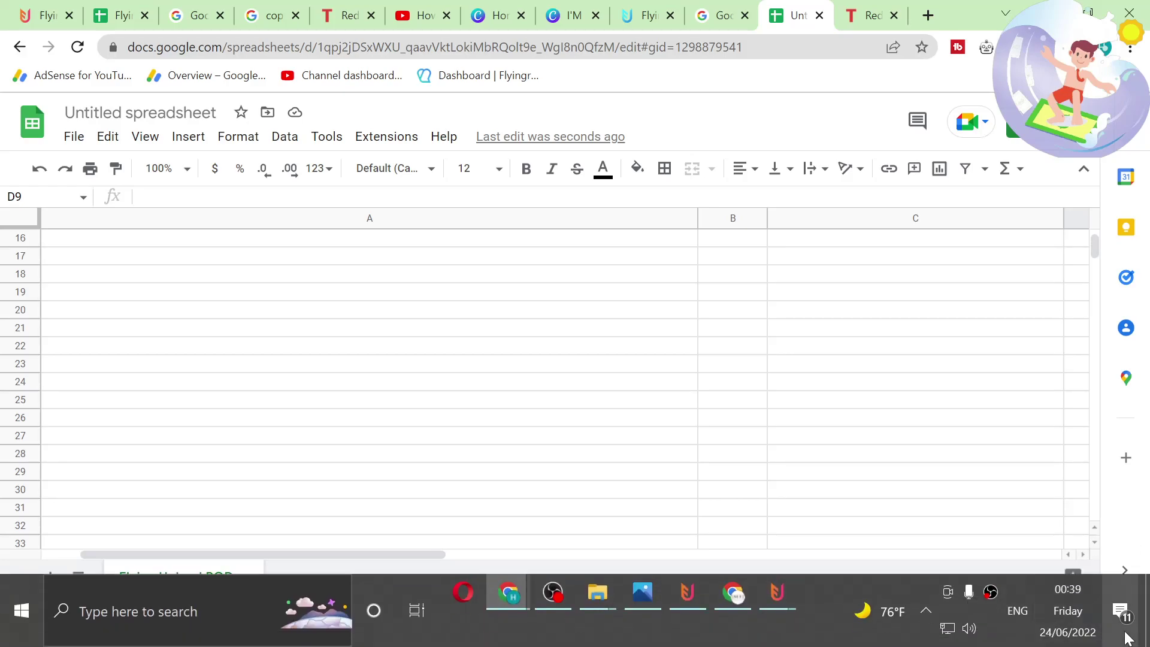
scroll(756, 424, "up", 5)
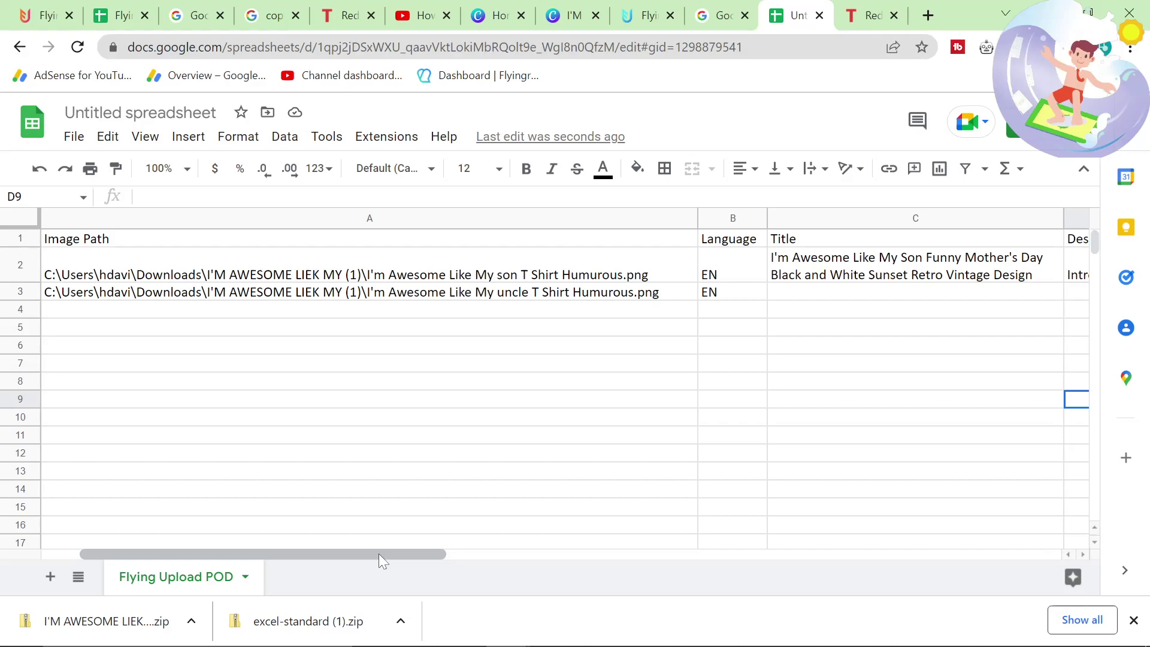
Step: Load redbubble.com in a new tab and go to Account > Manage Portfolio
left_click(927, 16)
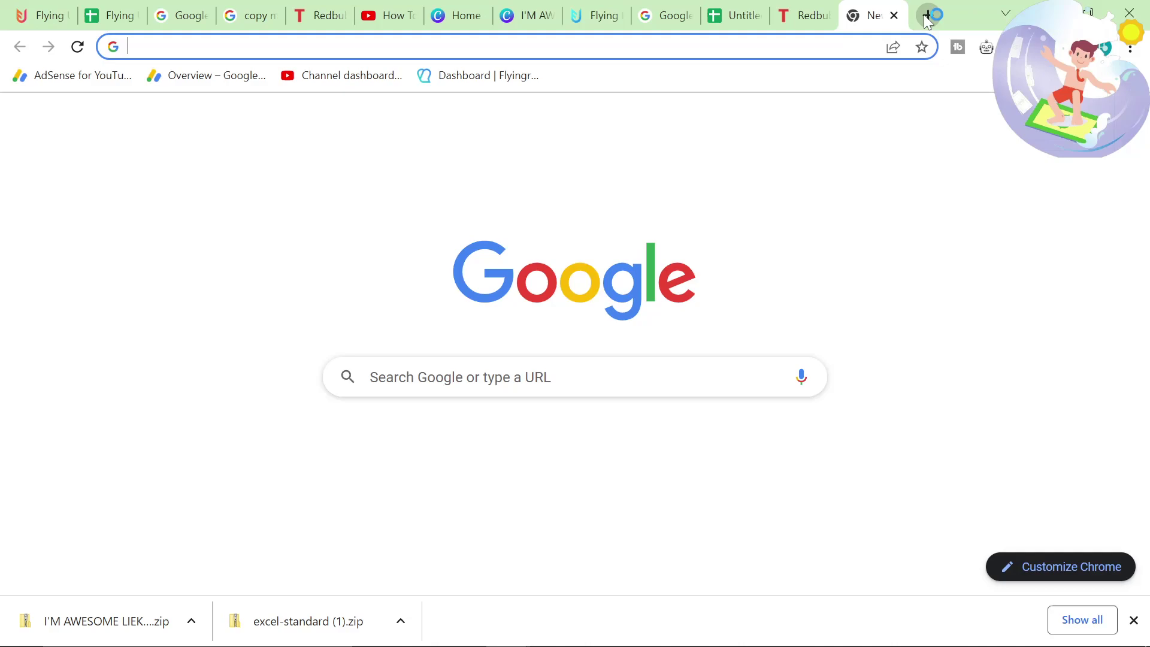
type("redbubble.")
key("Return")
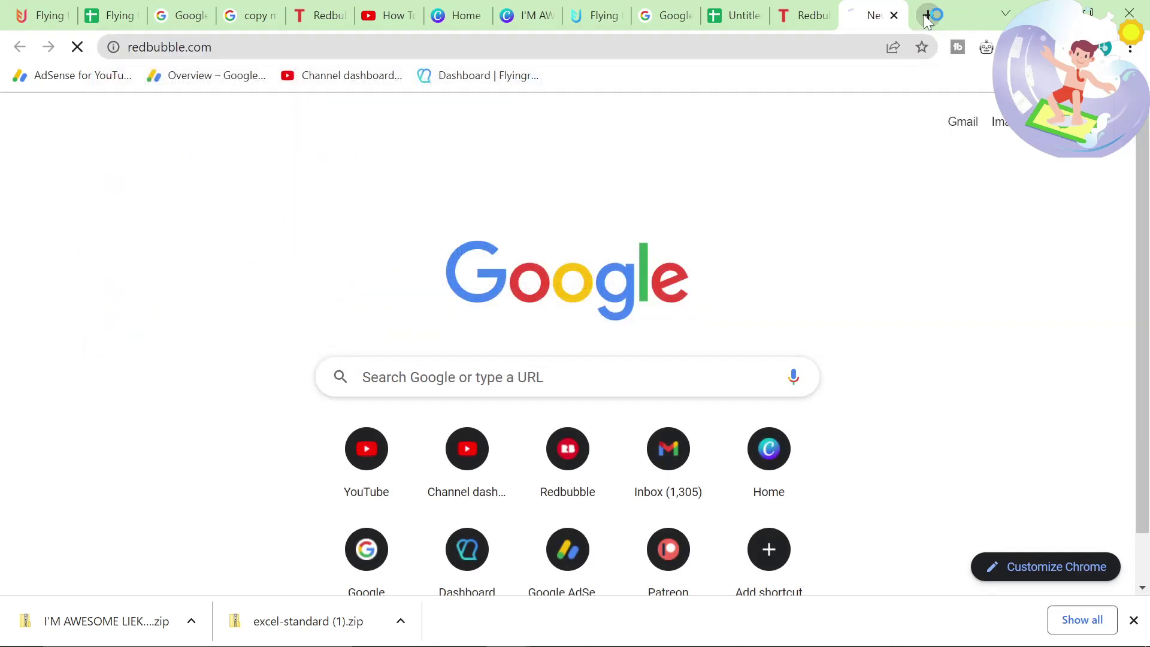
key("alt+Tab")
key("alt+Tab")
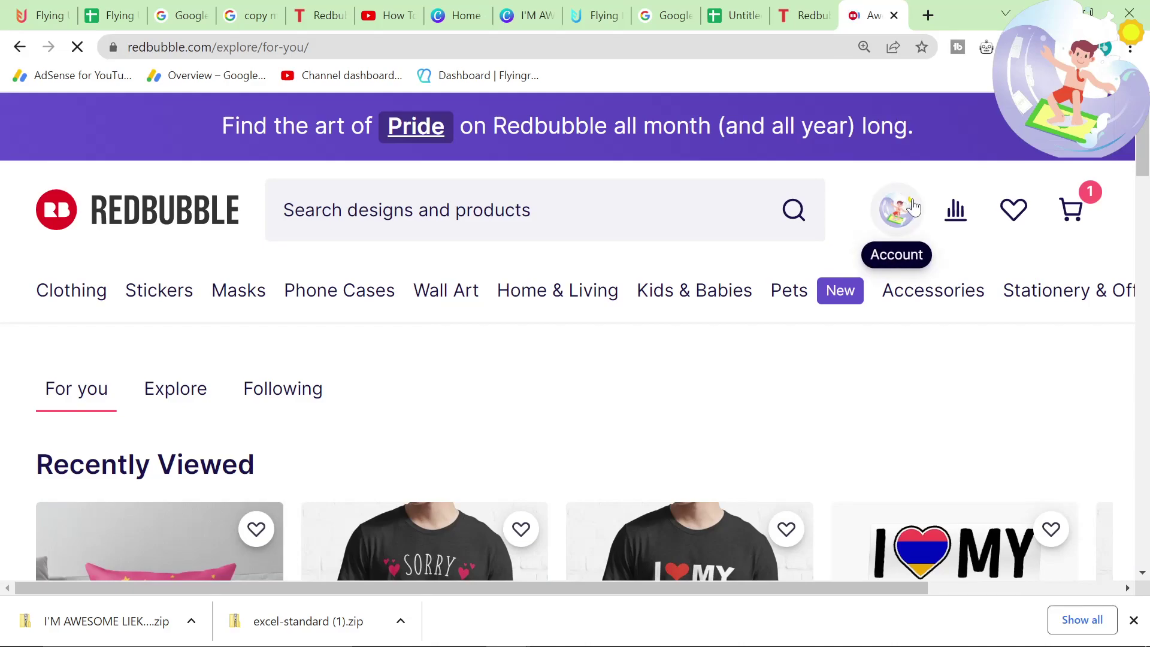
left_click(902, 209)
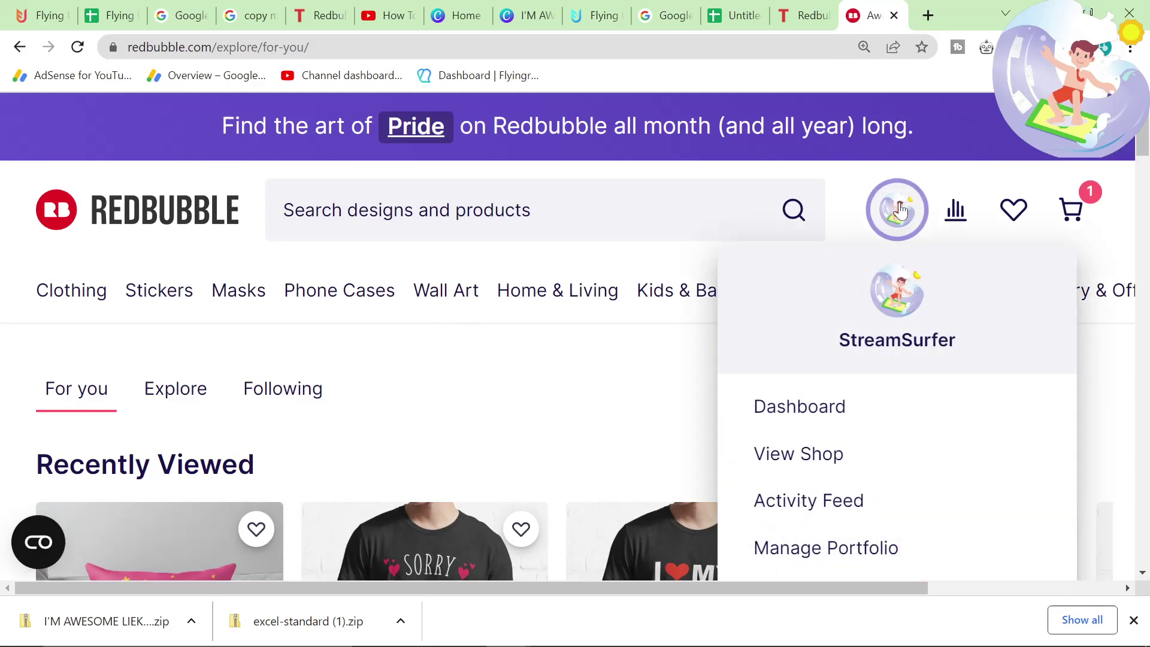
left_click(818, 403)
left_click(1134, 620)
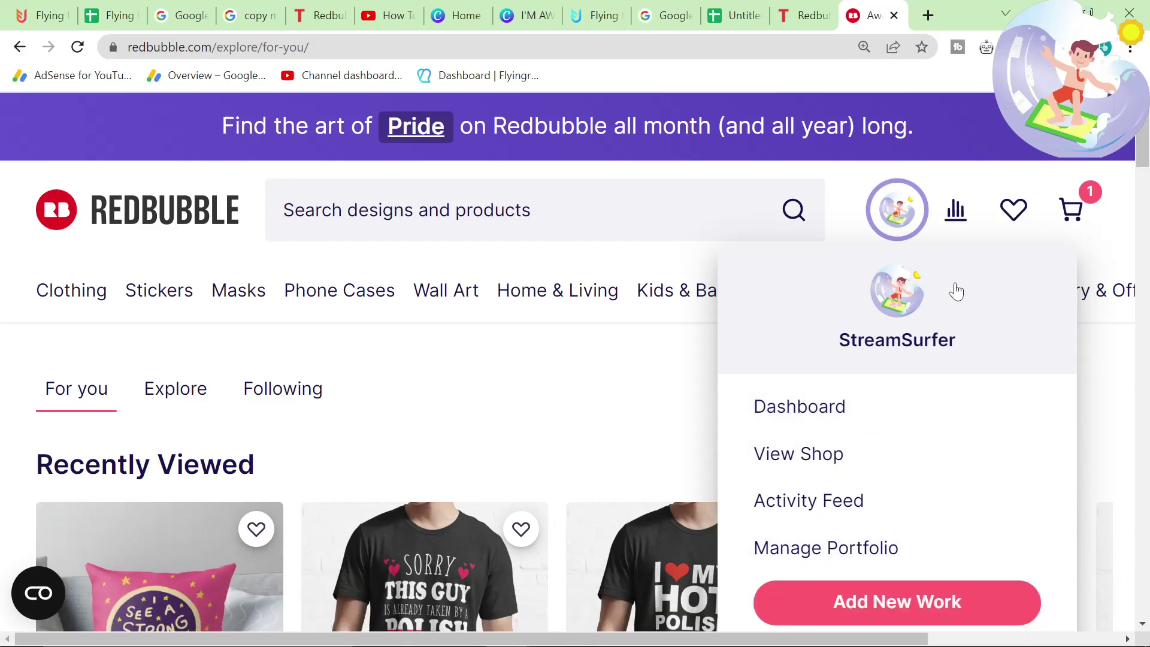
left_click(832, 546)
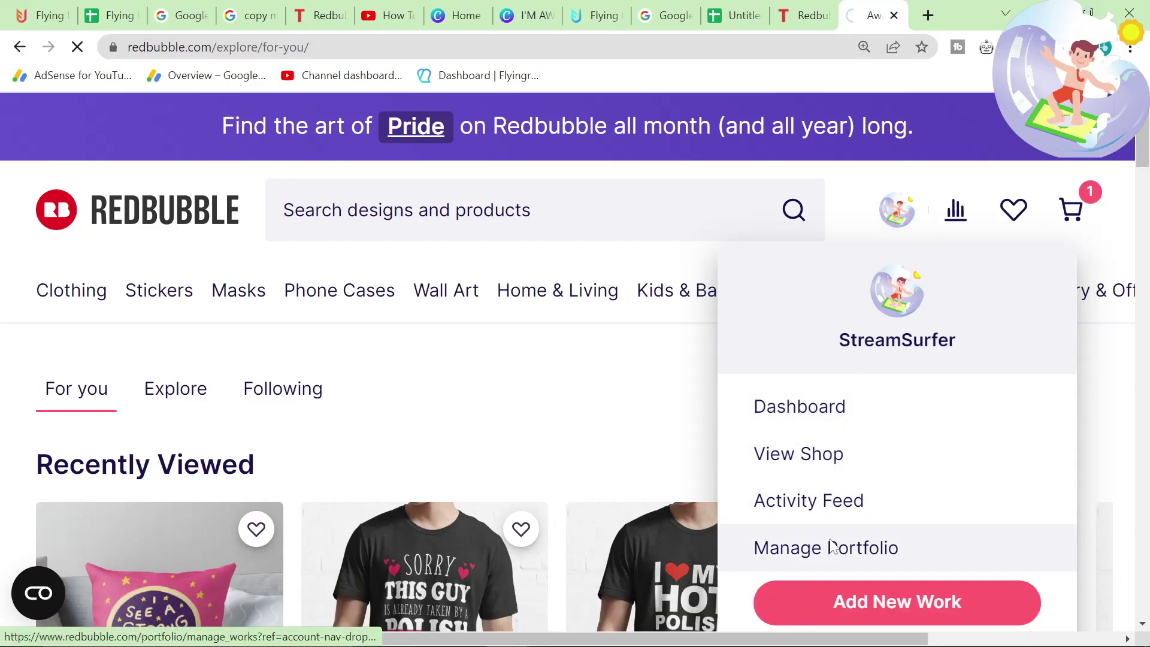
Step: Copy the link address of the I'm Awesome Like My Anime design's Copy settings (duplicate) link
scroll(810, 503, "down", 6)
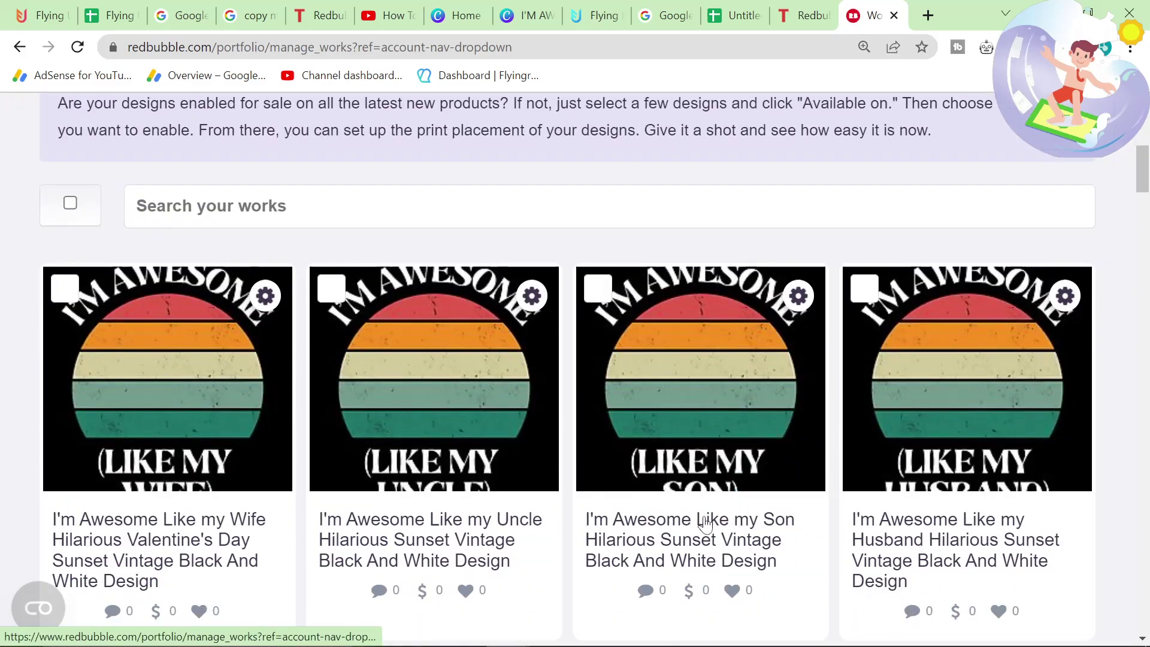
scroll(230, 334, "down", 3)
scroll(257, 348, "down", 4)
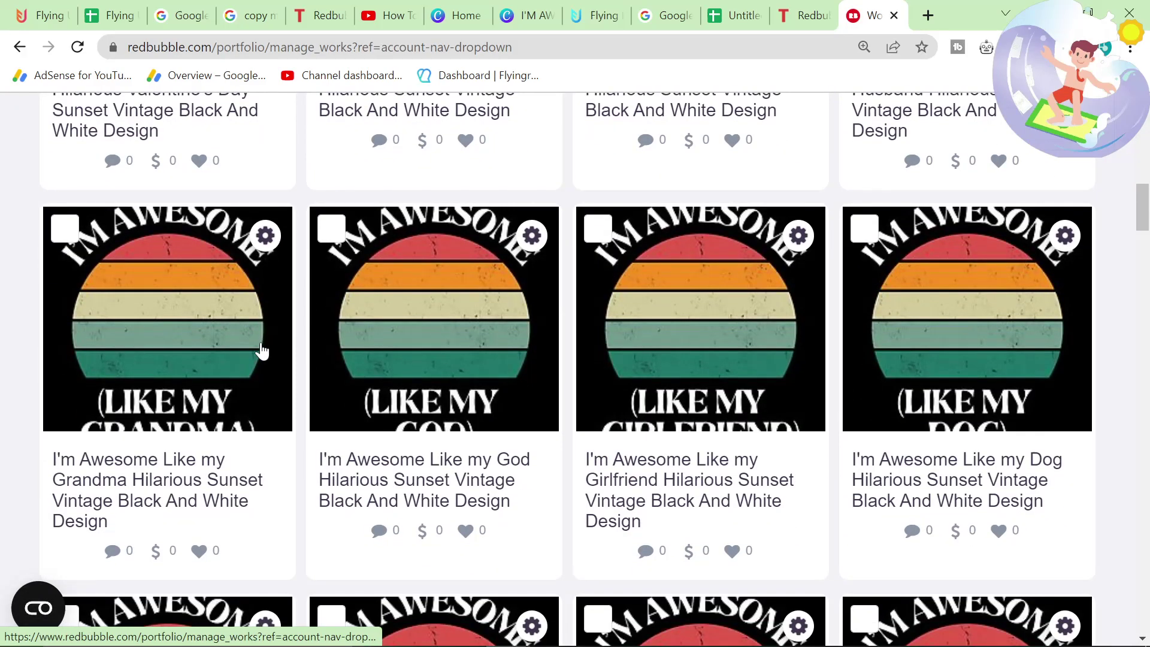
scroll(263, 353, "down", 15)
scroll(378, 465, "up", 5)
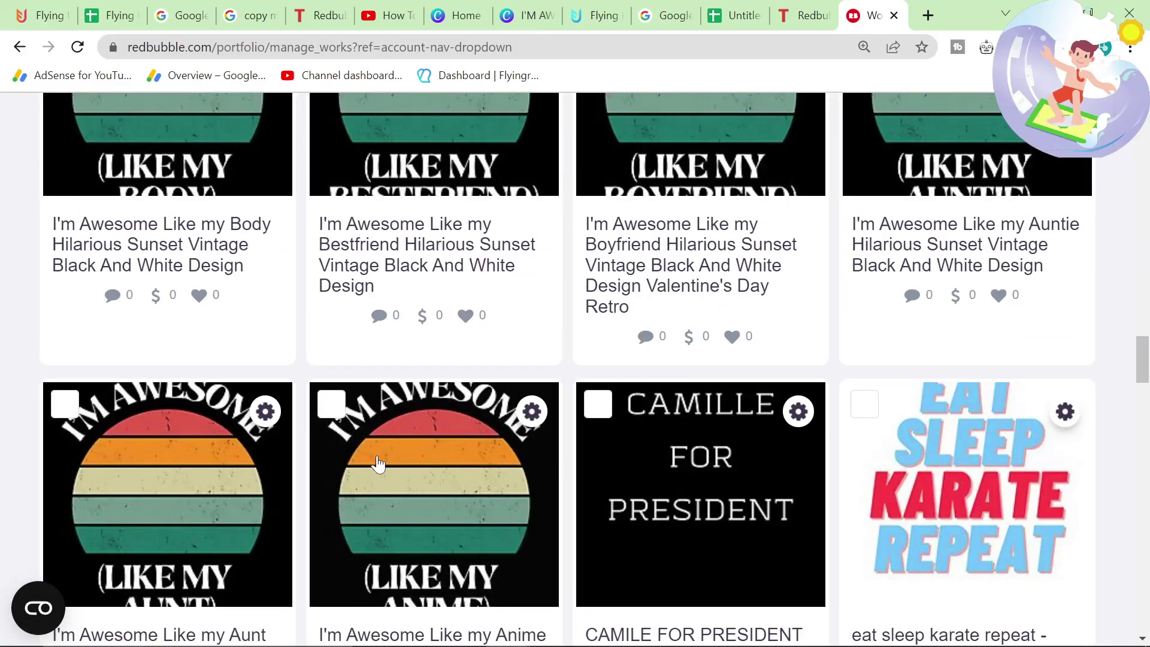
scroll(377, 464, "down", 2)
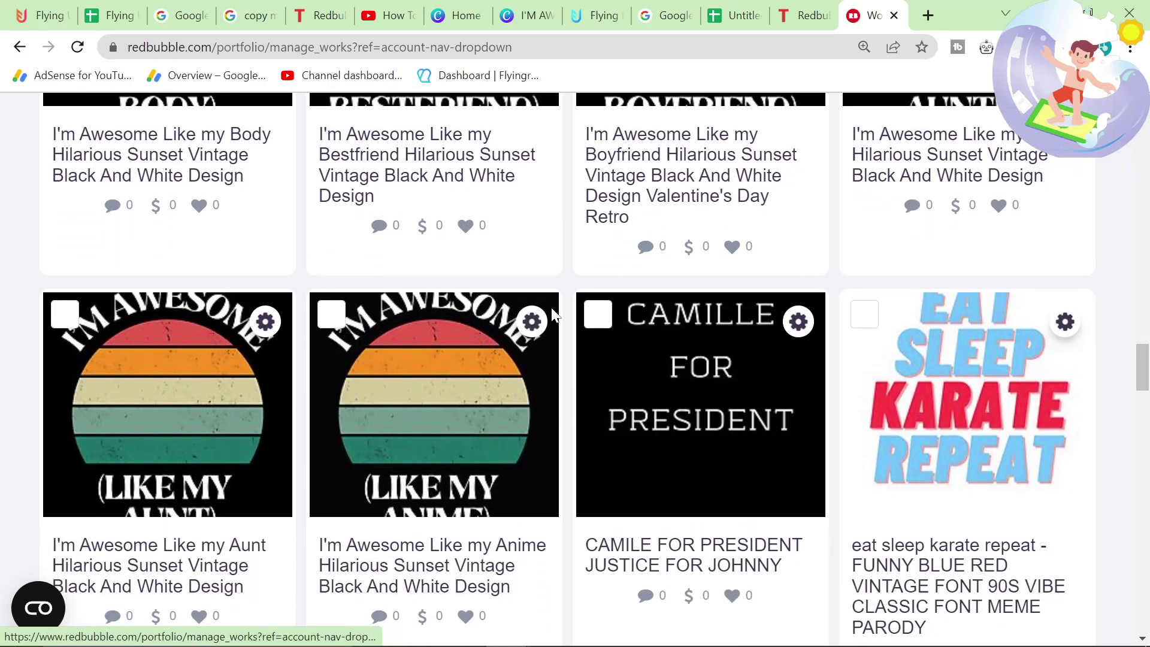
left_click(531, 322)
right_click(457, 488)
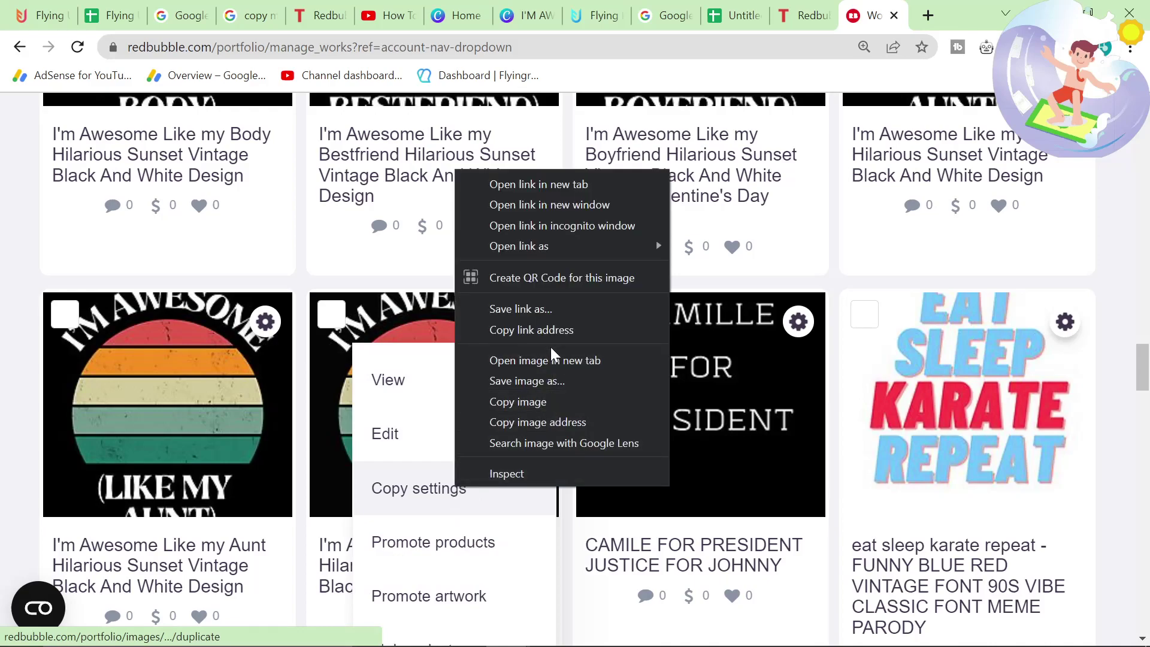
left_click(562, 423)
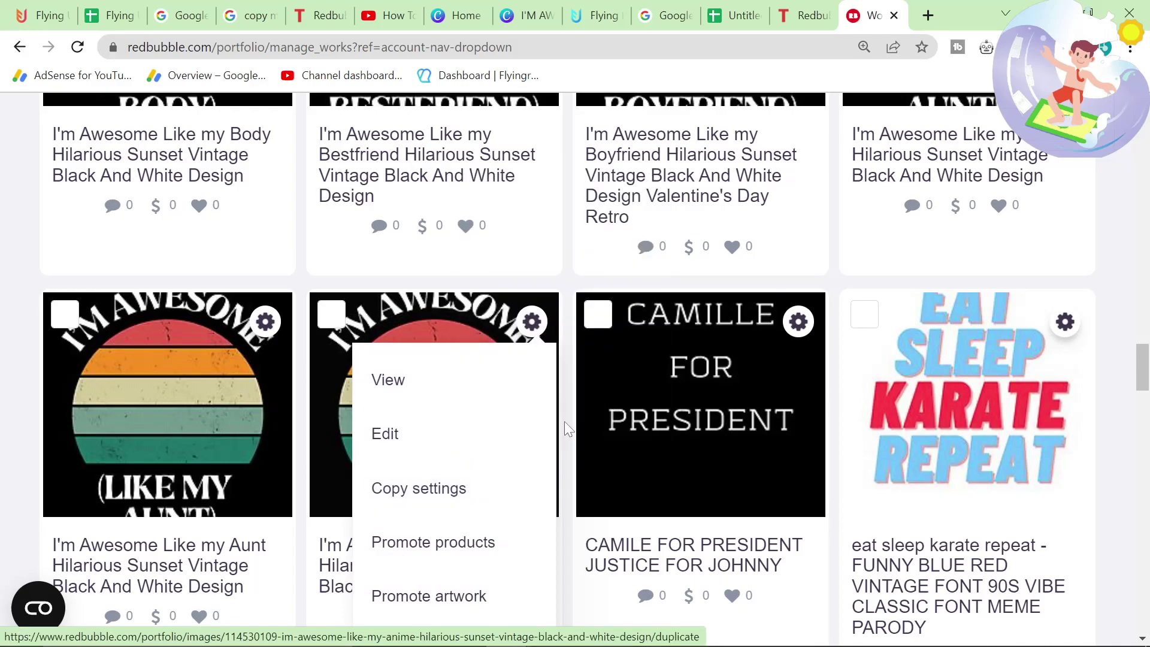
right_click(440, 483)
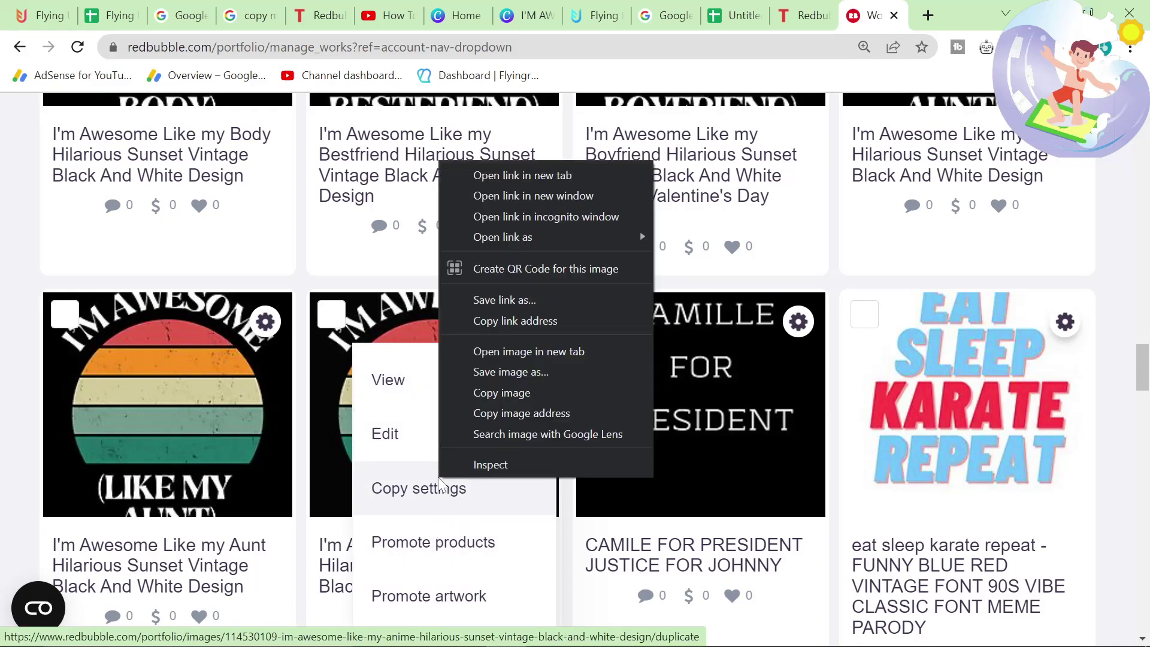
left_click(522, 320)
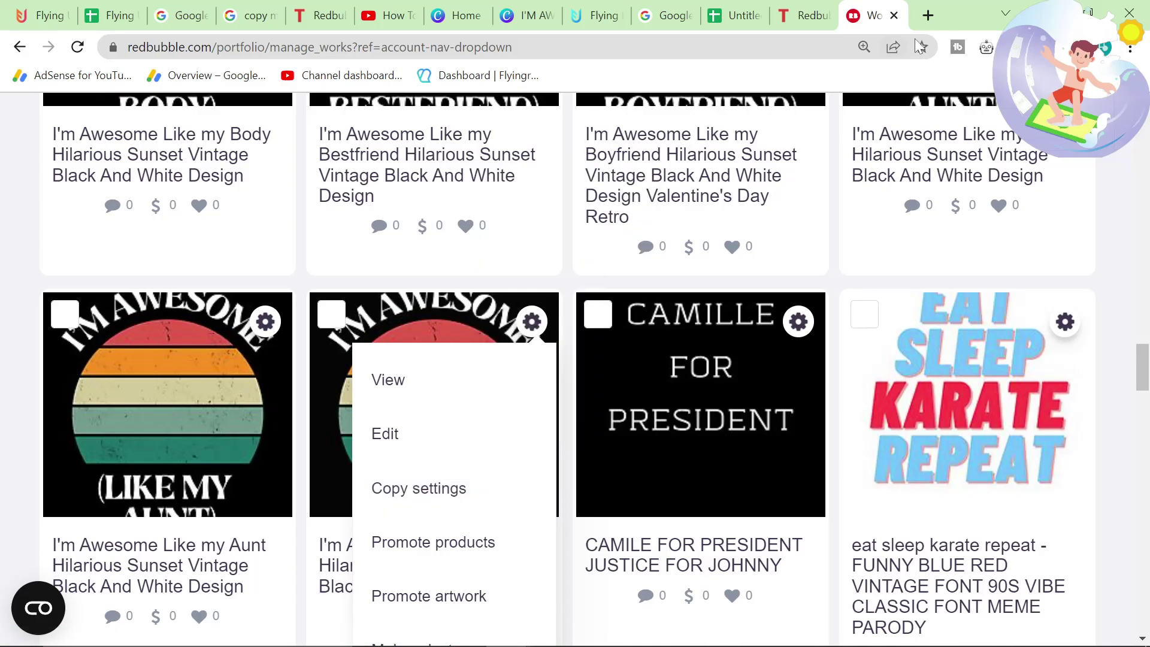
Step: Paste the copied duplicate link into a new browser tab's address bar
left_click(928, 18)
key("ctrl+v")
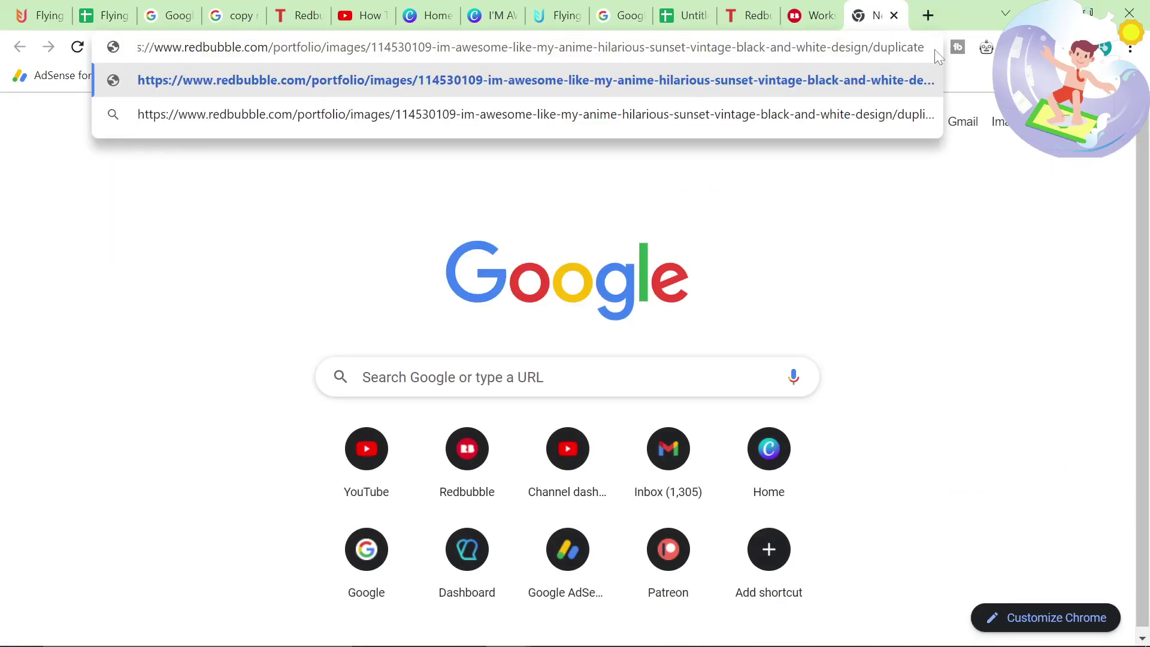
key("shift+Home")
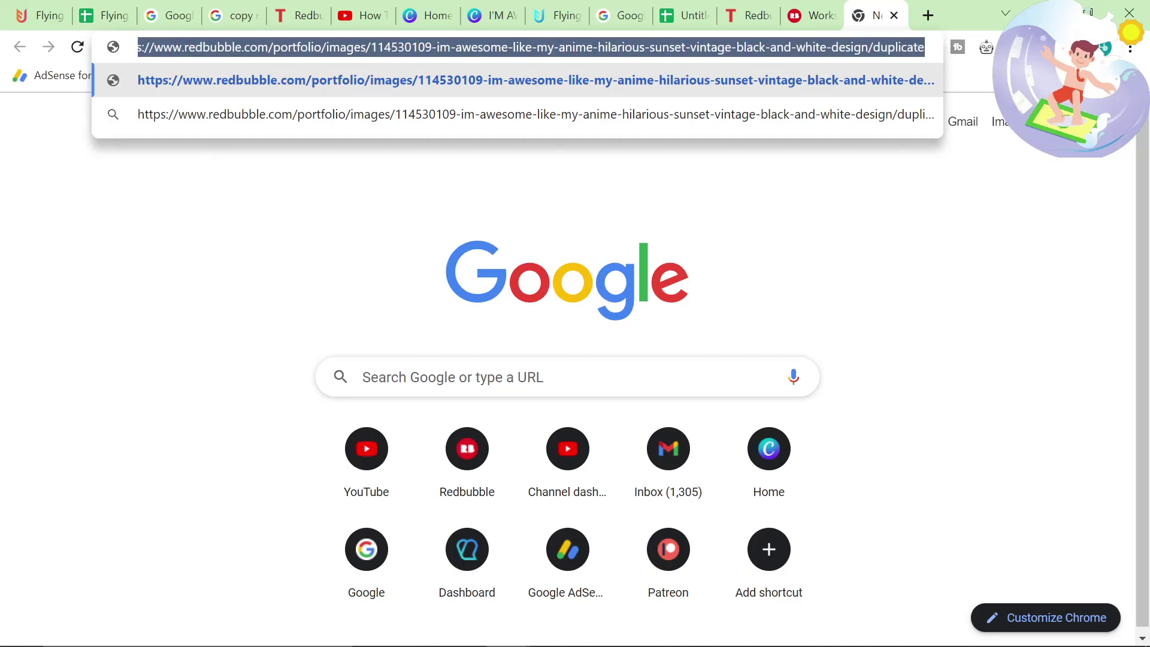
key("alt+Tab")
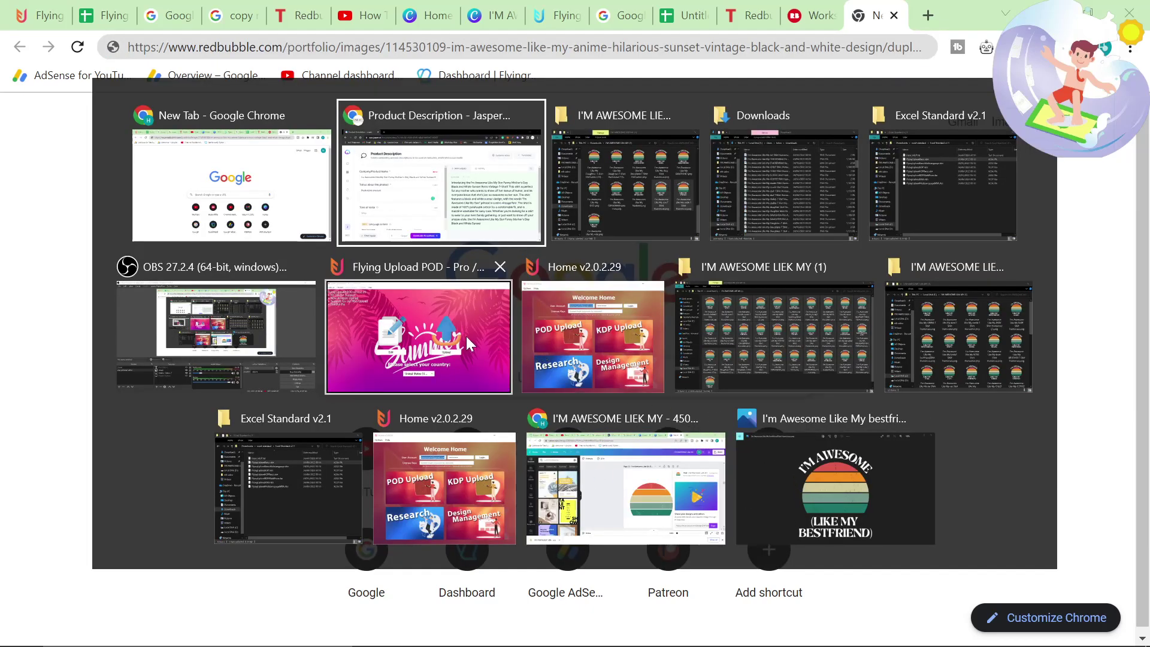
Step: Set the Redbubble.com Default template in Settings > Templates to the duplicate link and save
left_click(432, 336)
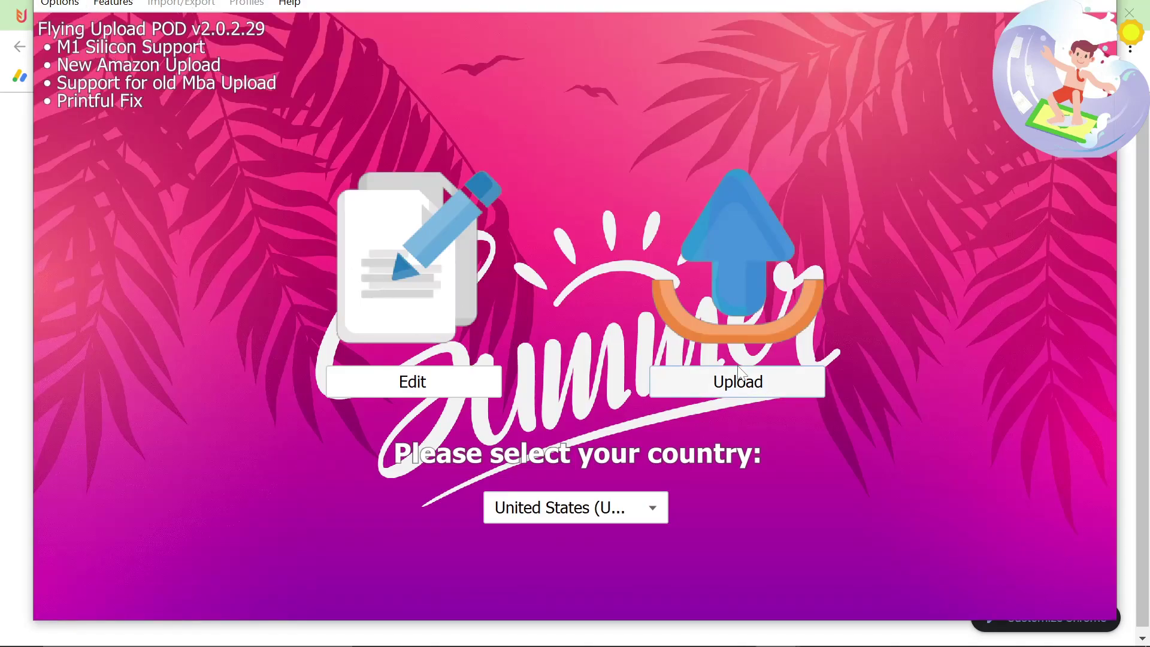
left_click(726, 379)
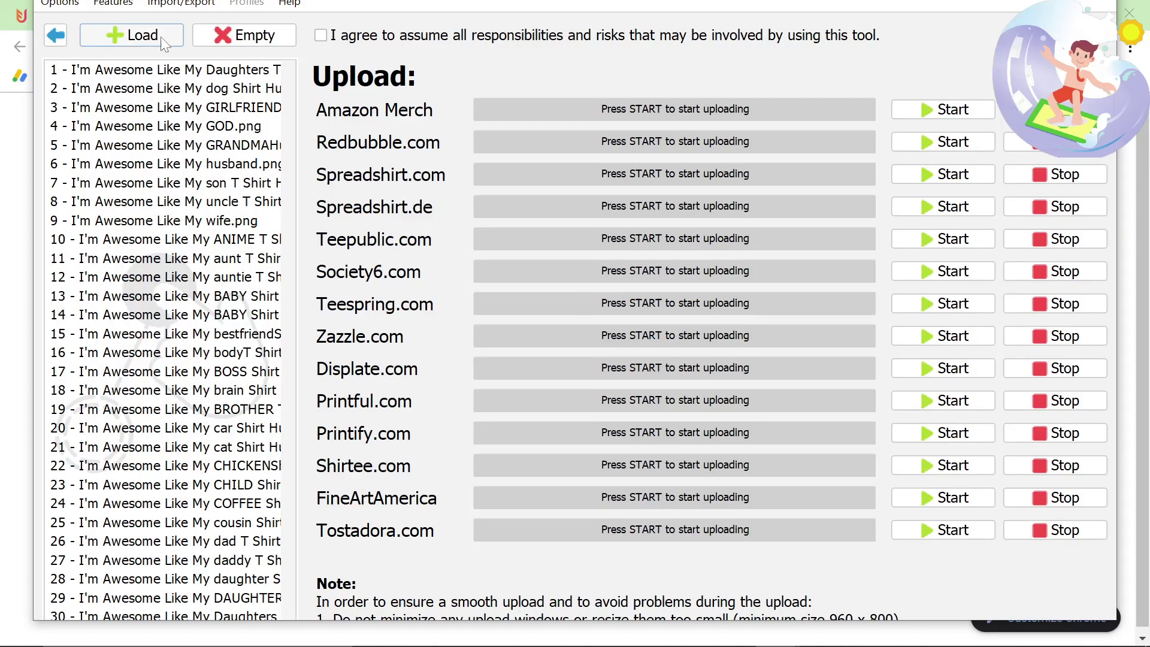
left_click(56, 6)
left_click(89, 64)
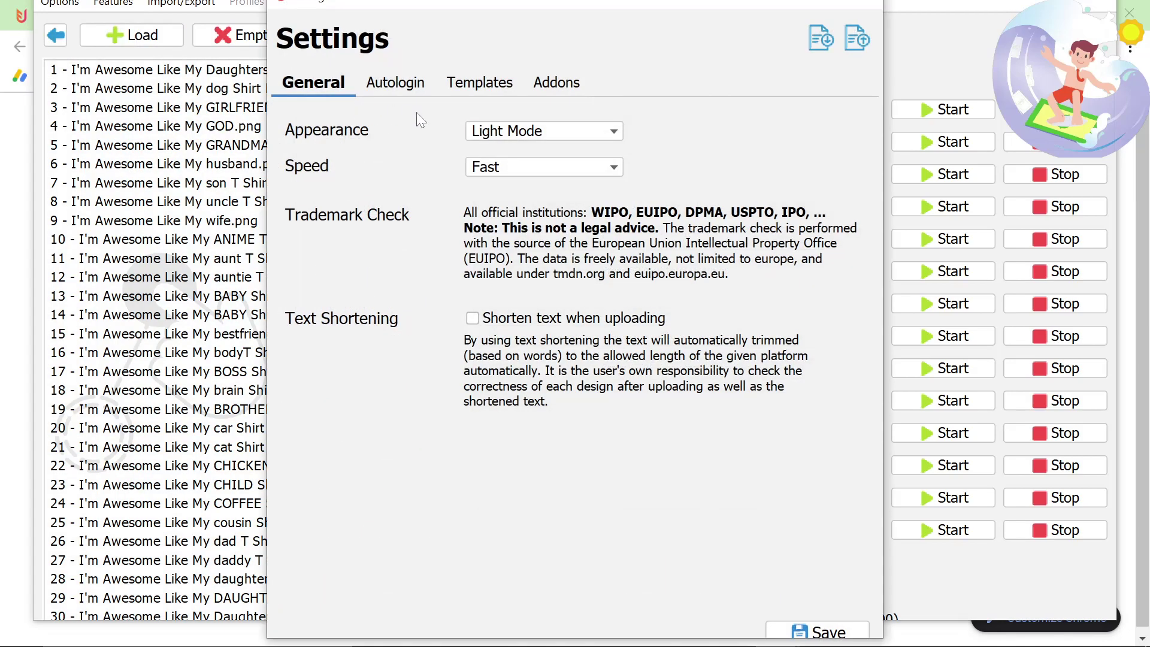
left_click(473, 85)
left_click(495, 132)
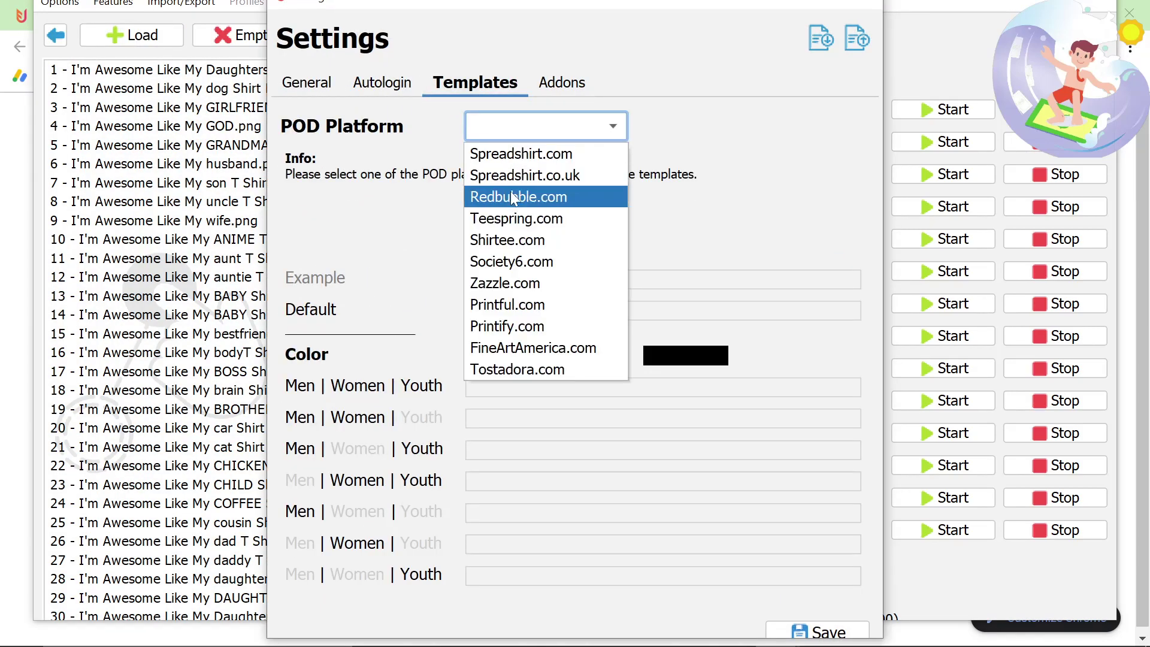
left_click(514, 193)
key("Tab")
key("End")
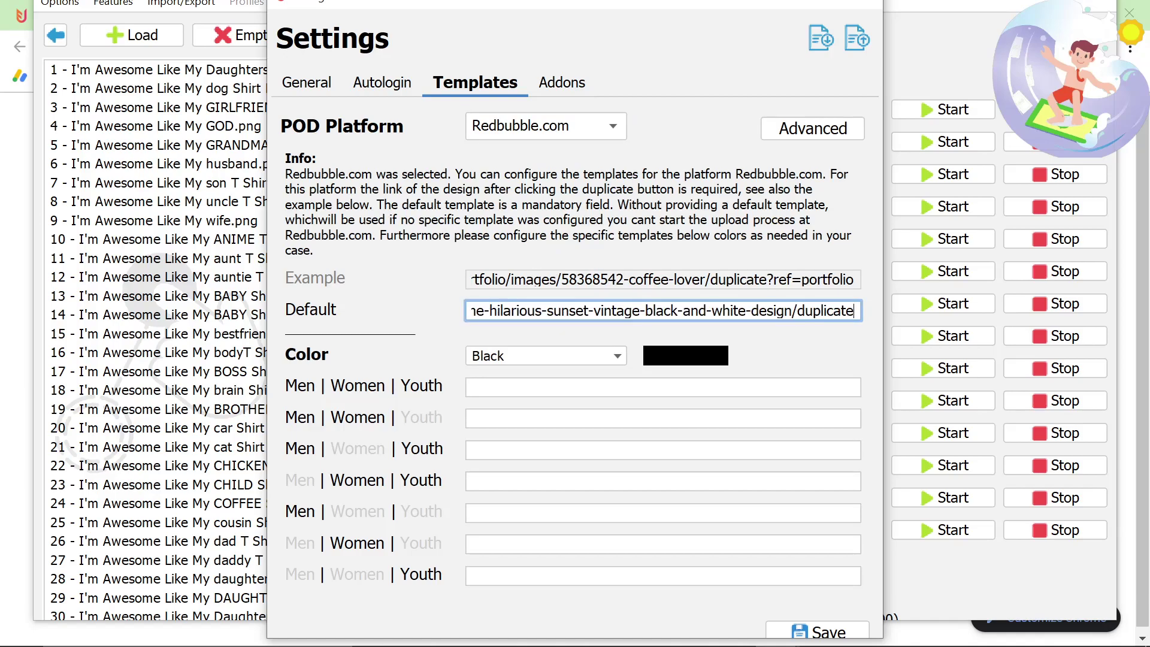
left_click(842, 634)
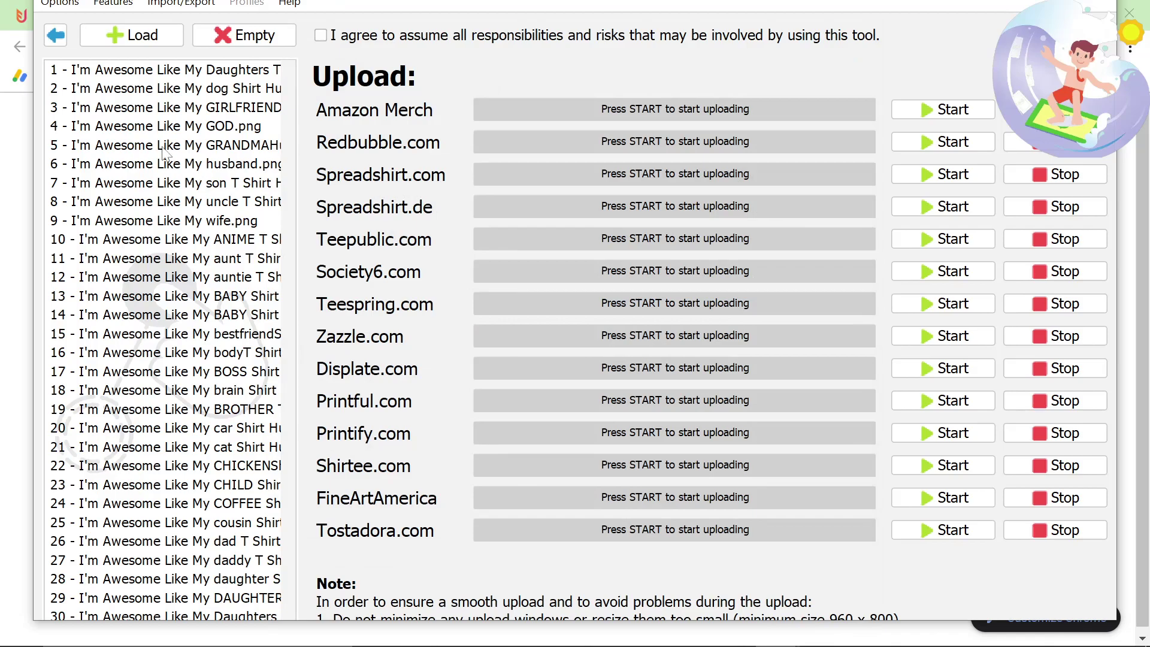
Step: Bring up the Import/Export > Import Excel file chooser
left_click(203, 4)
left_click(201, 23)
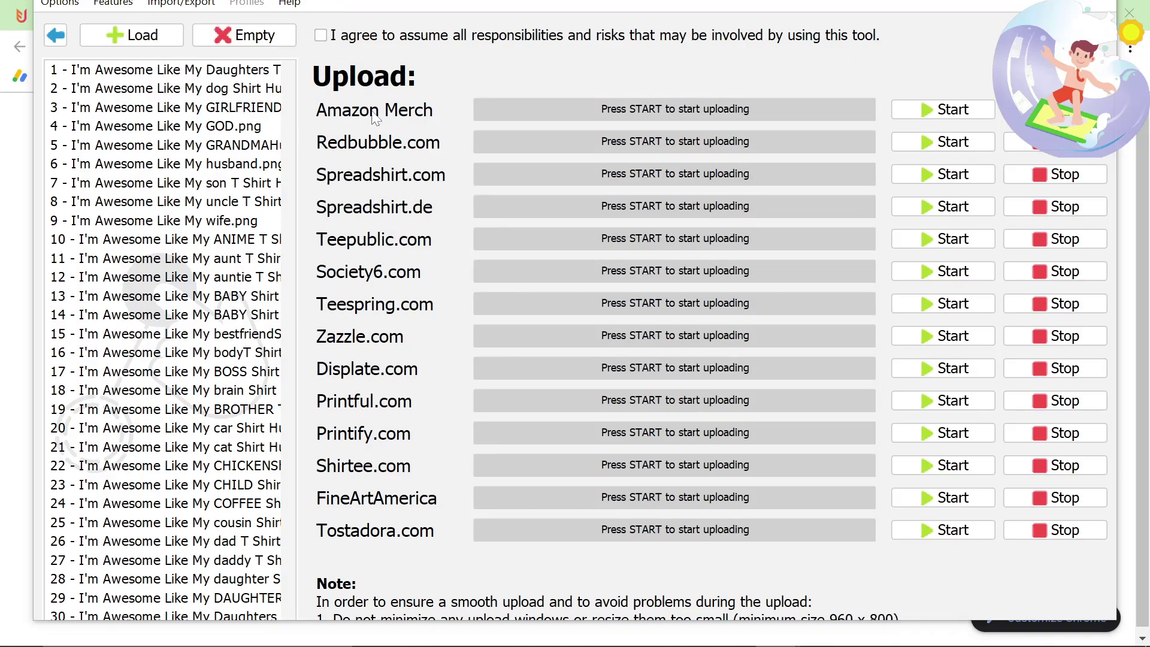
key("alt+Tab")
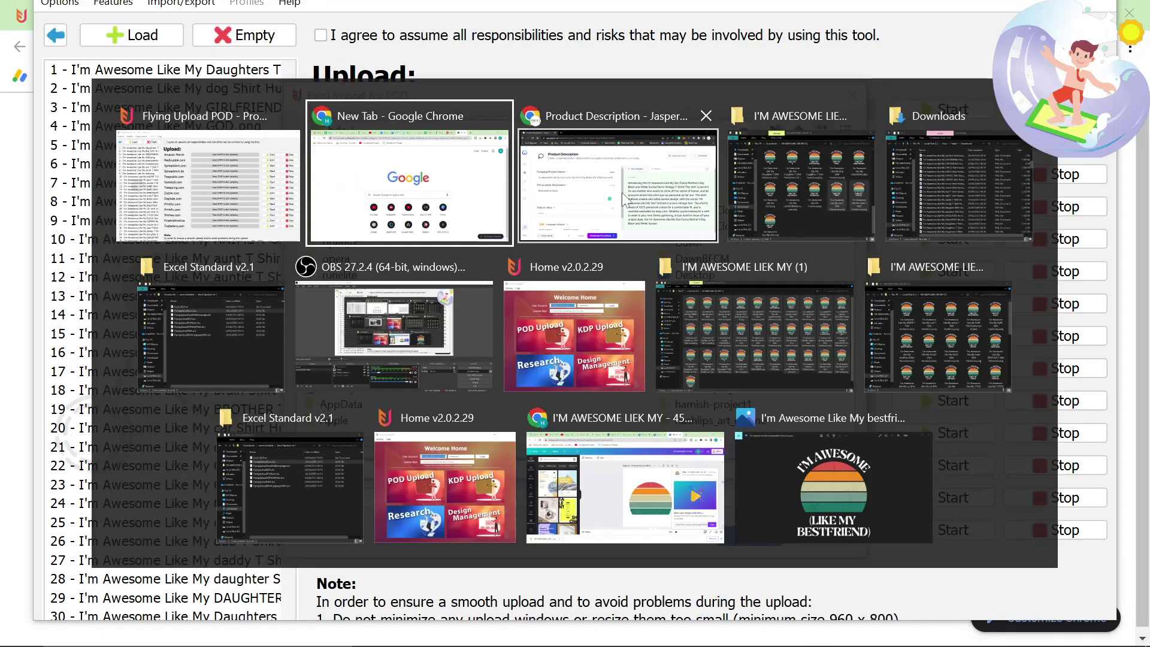
key("Escape")
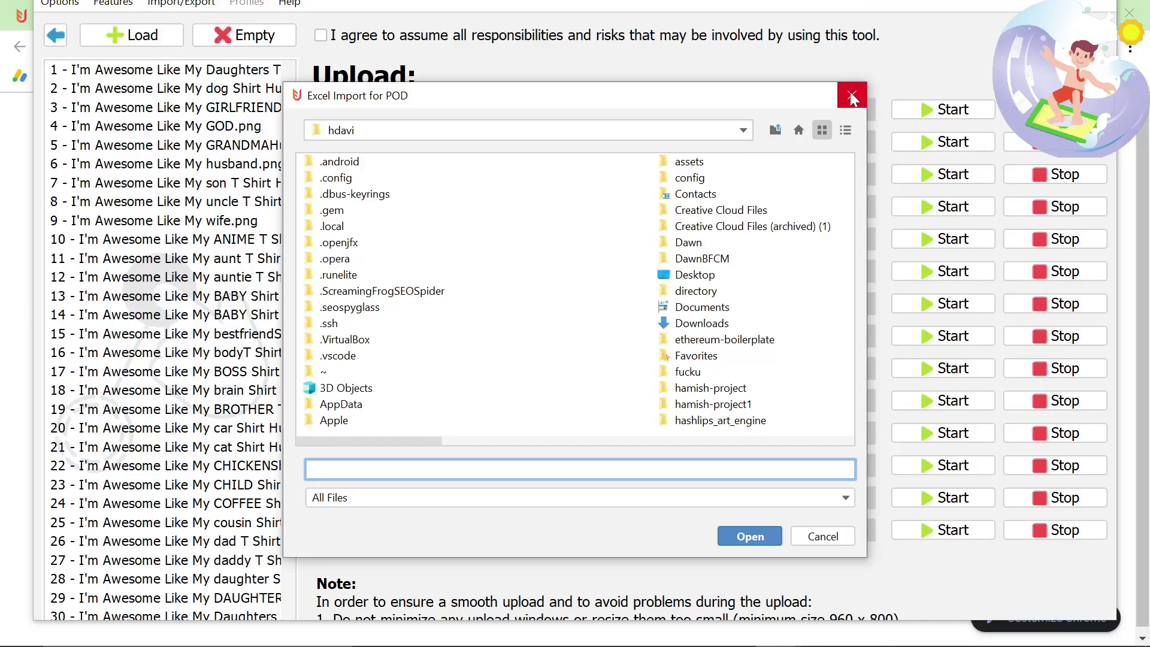
Step: Close the file chooser and return to the Untitled spreadsheet in Google Sheets
left_click(852, 96)
key("alt+Tab")
left_click(105, 12)
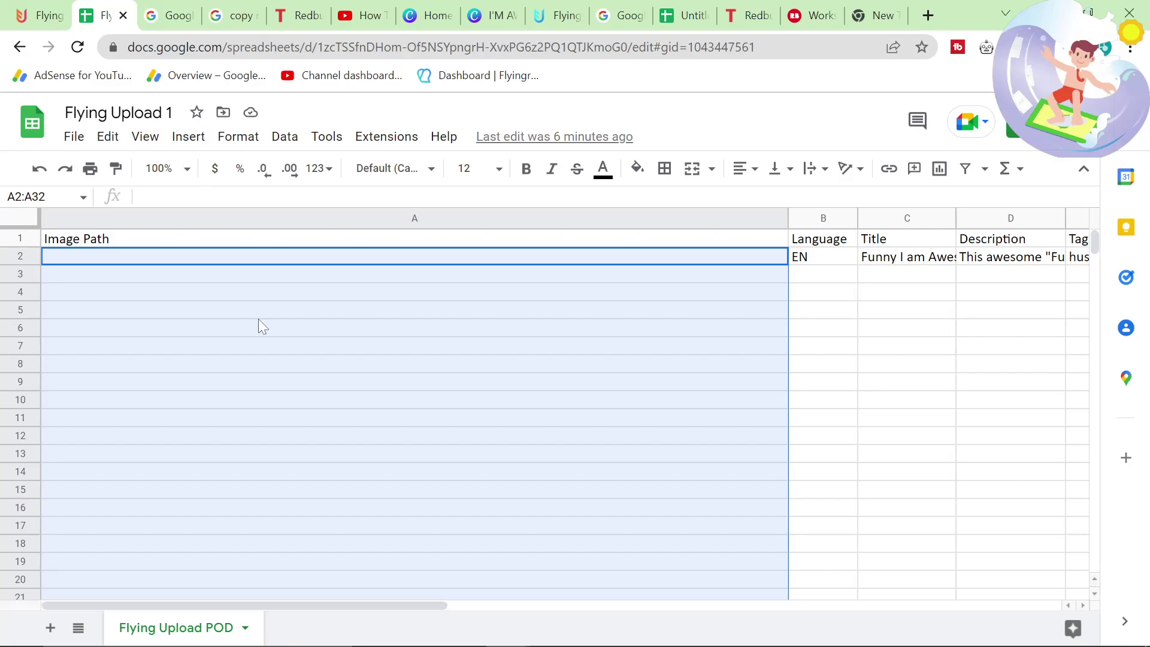
left_click(339, 313)
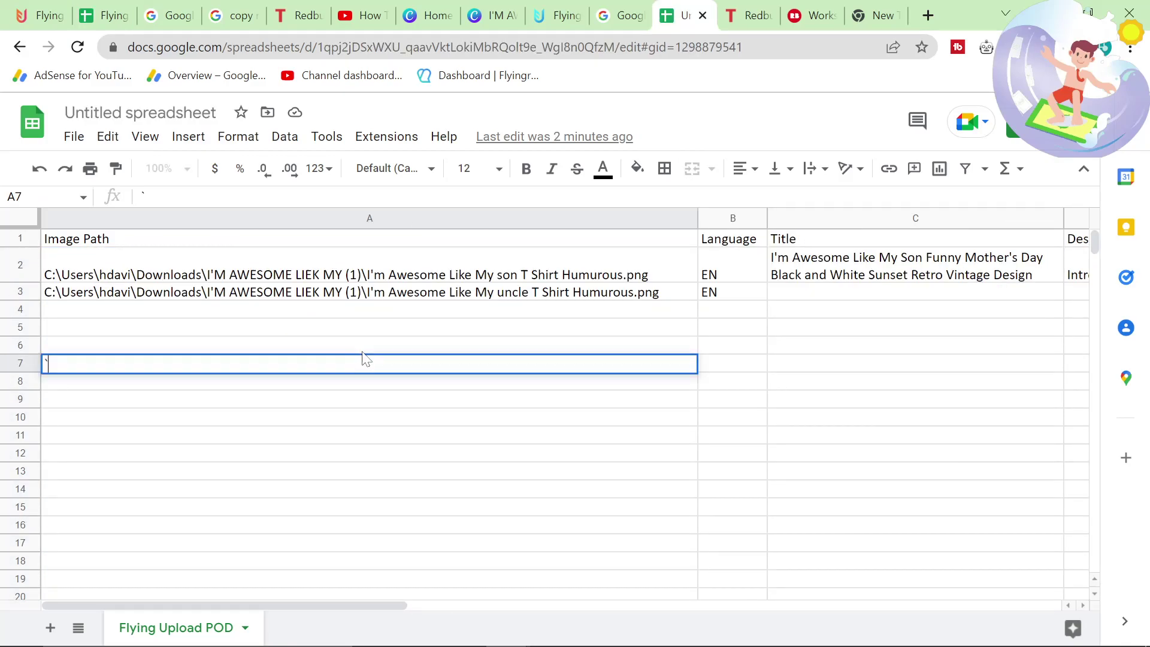
key("Escape")
Step: Rename the spreadsheet to 'A flying upload 1'
left_click(141, 113)
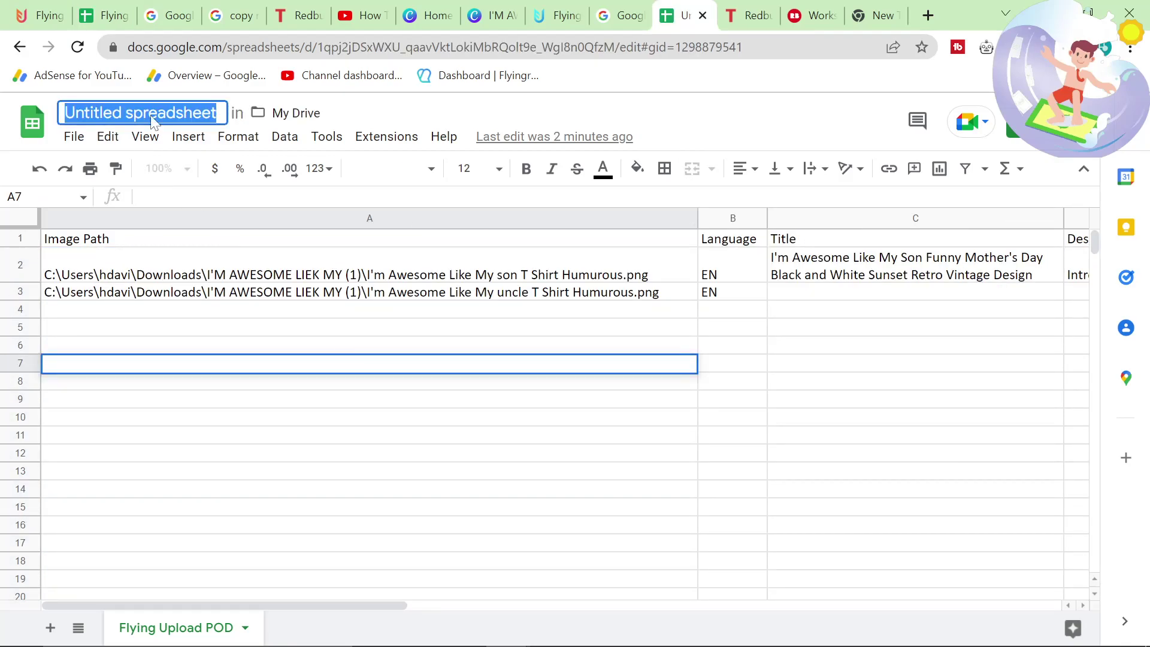
type("A fLY")
key("BackSpace")
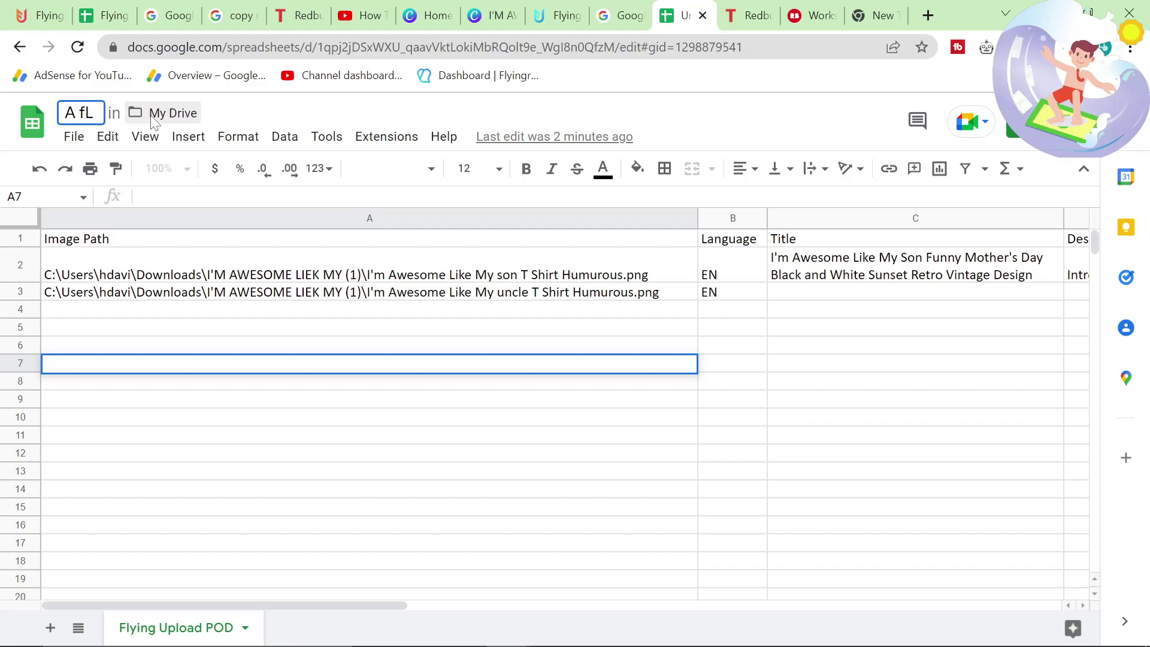
key("BackSpace")
type("lying upload 1")
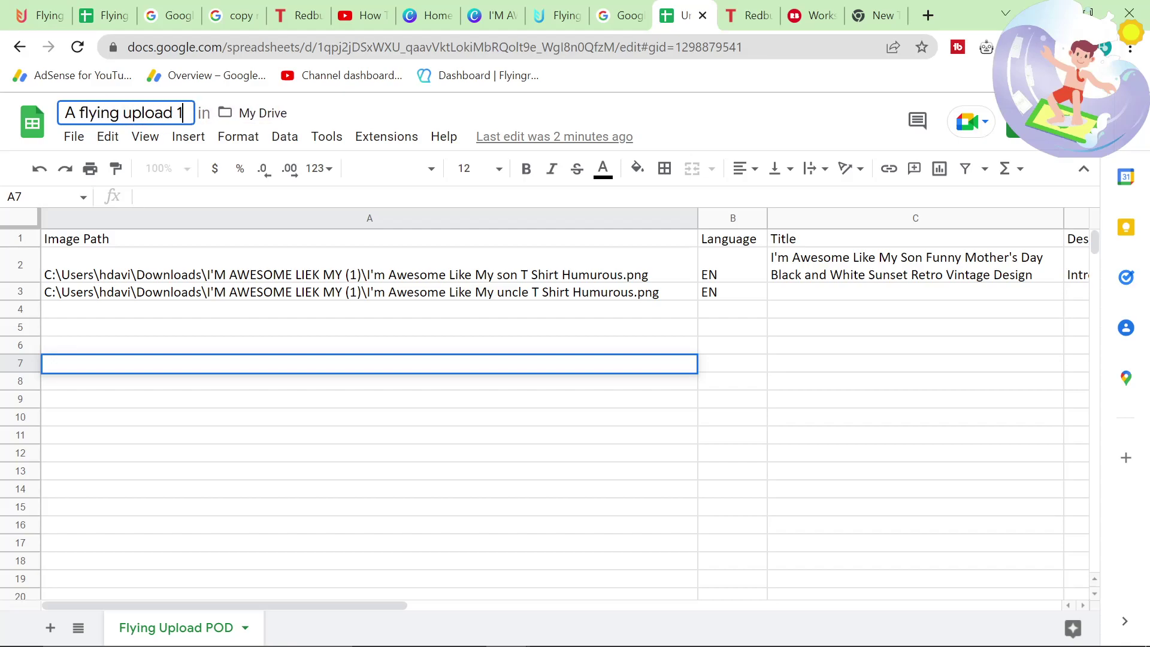
Step: Download the spreadsheet as a Microsoft Excel (.xlsx) file
left_click(75, 136)
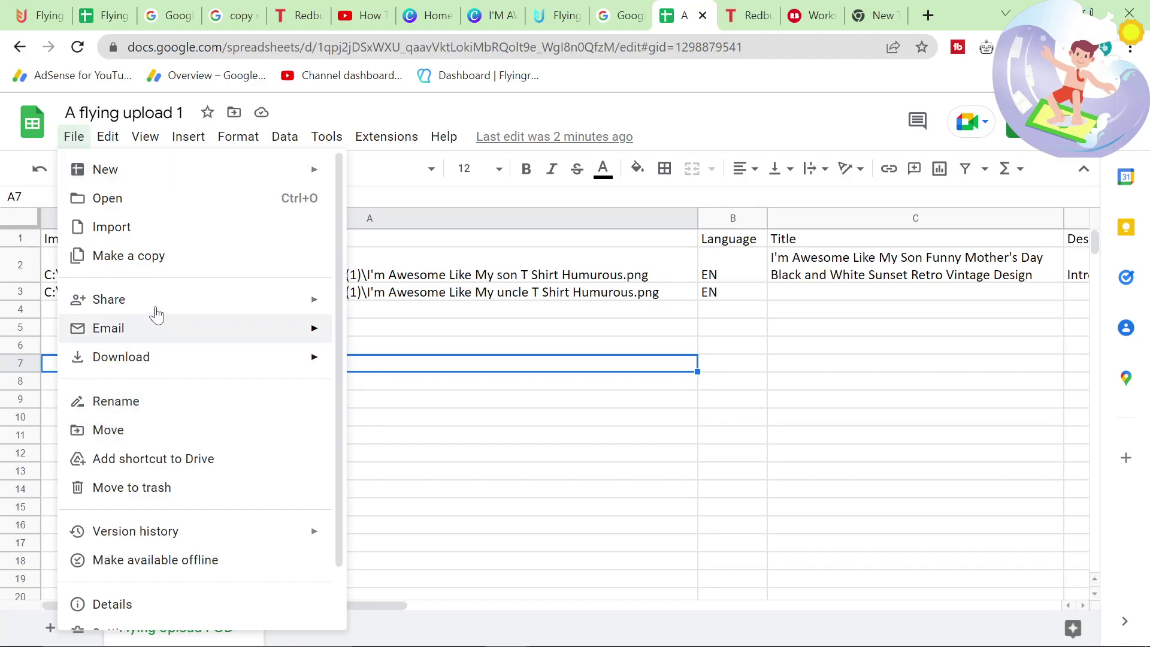
mouse_move(167, 354)
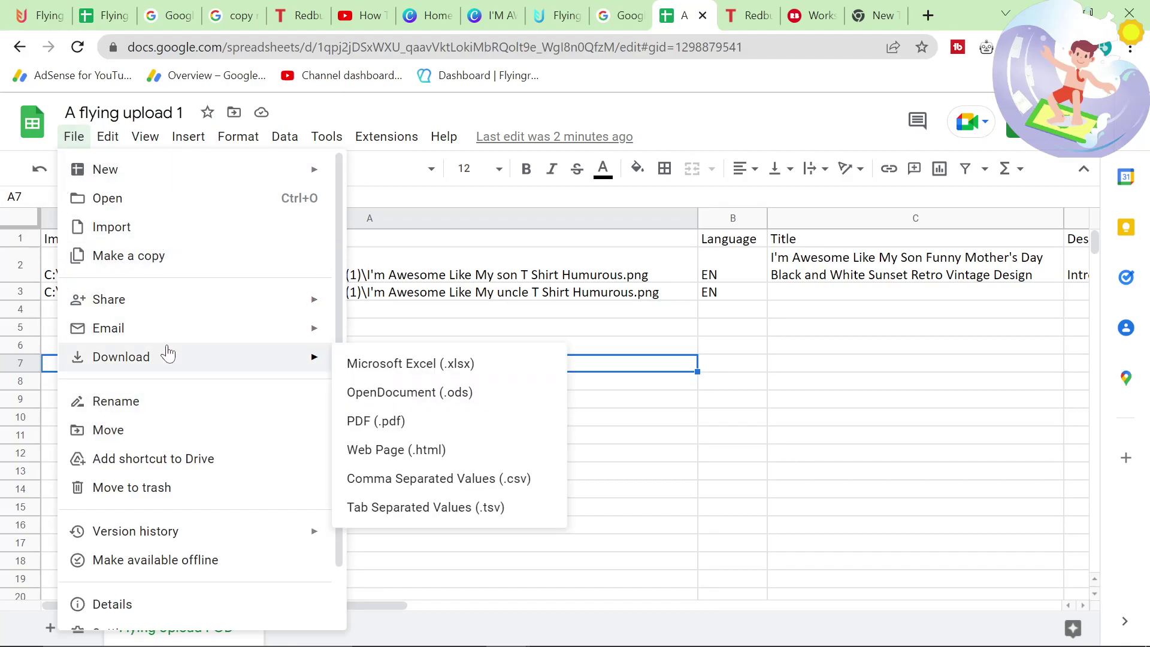
left_click(405, 376)
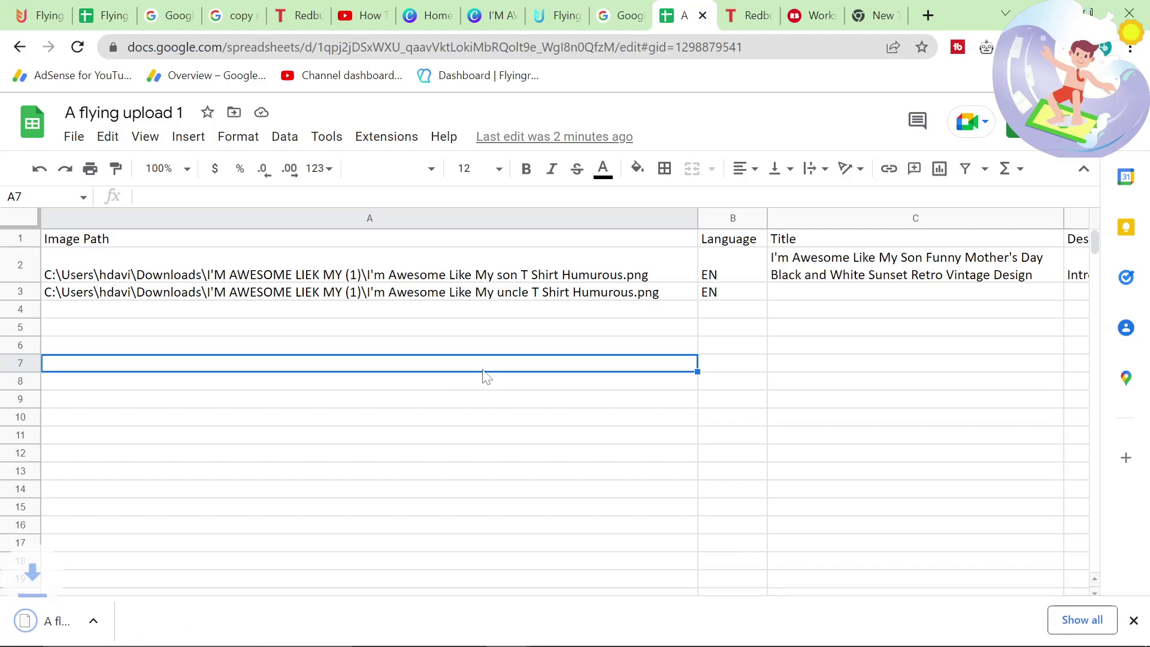
Step: Show the downloaded file in its folder, then return to Flying Upload POD
right_click(66, 617)
left_click(138, 563)
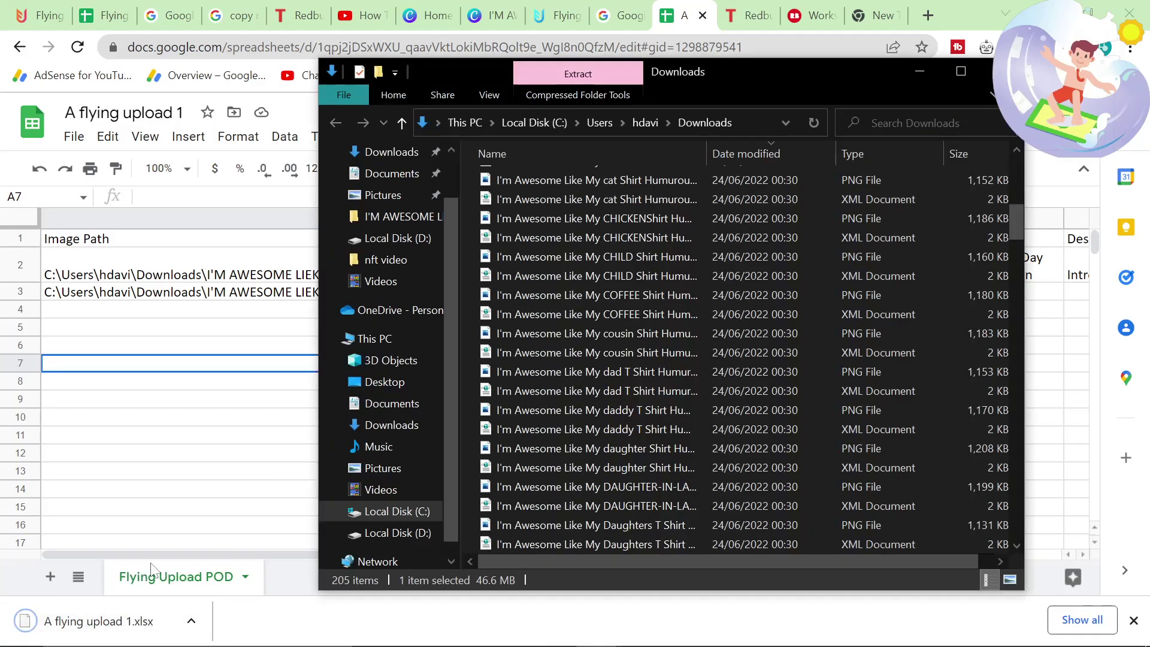
key("alt+Tab")
key("alt+Tab")
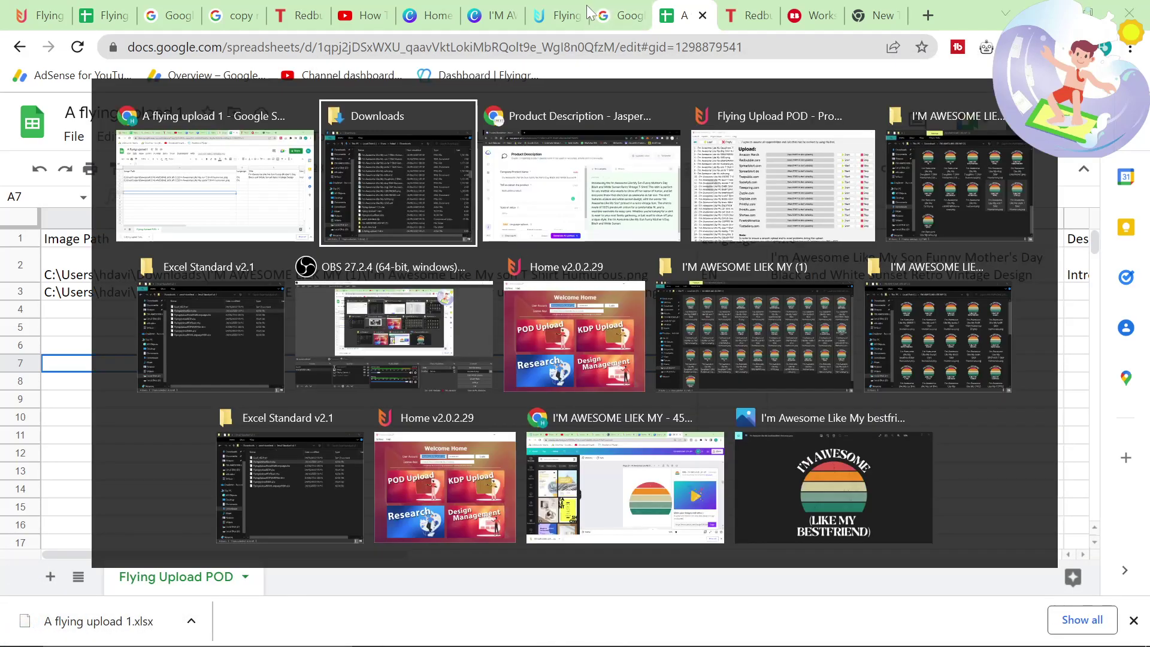
key("alt+Tab")
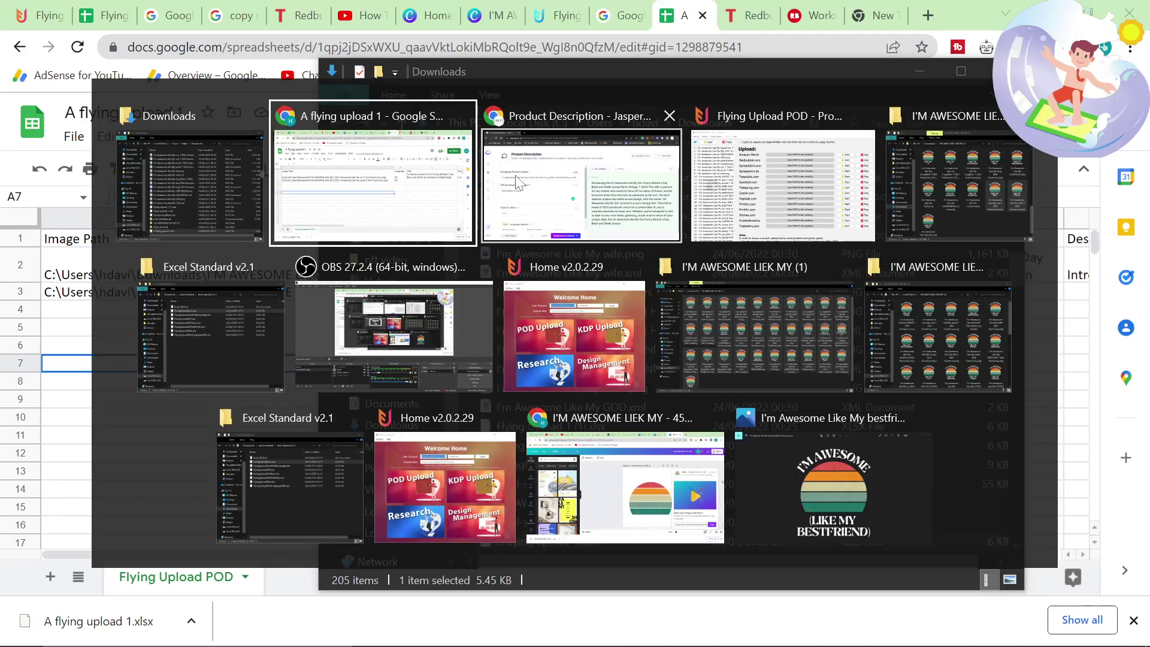
left_click(761, 185)
Step: Import A flying upload 1.xlsx from the Downloads folder via Import Excel
left_click(181, 4)
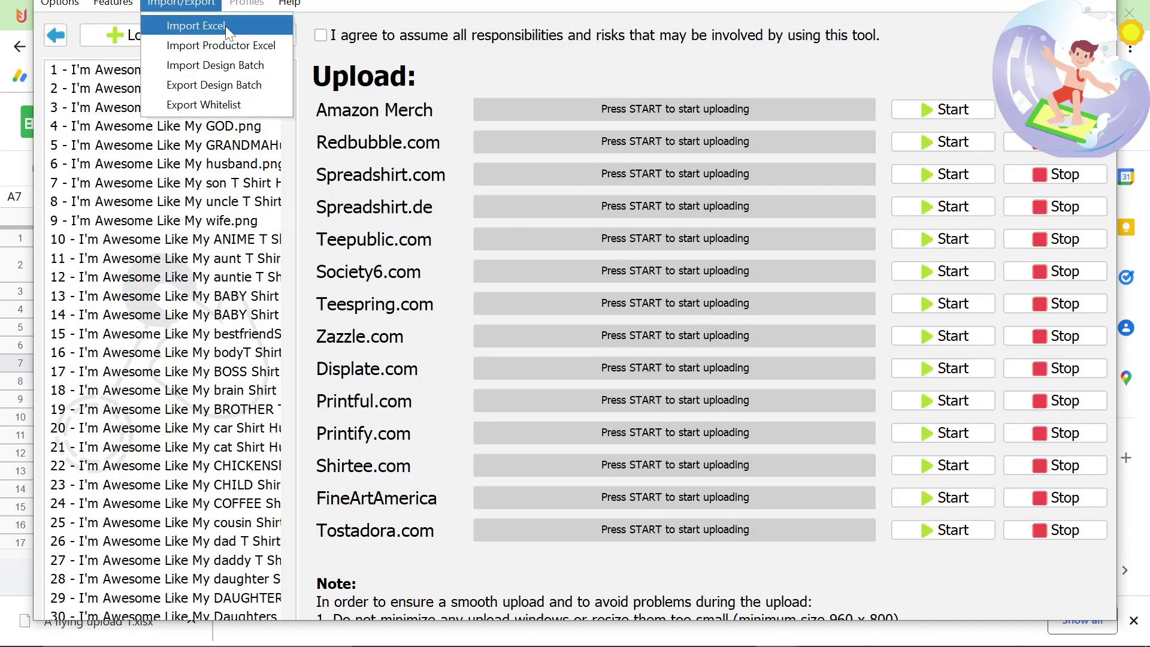
left_click(227, 28)
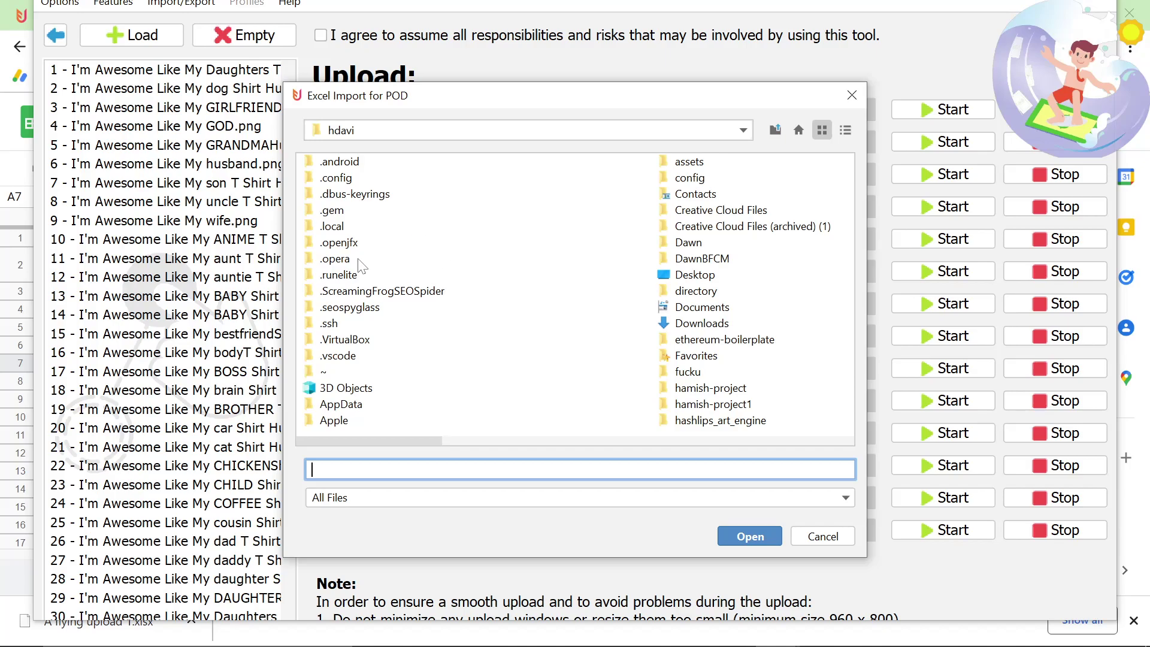
left_click(548, 258)
left_click(566, 291)
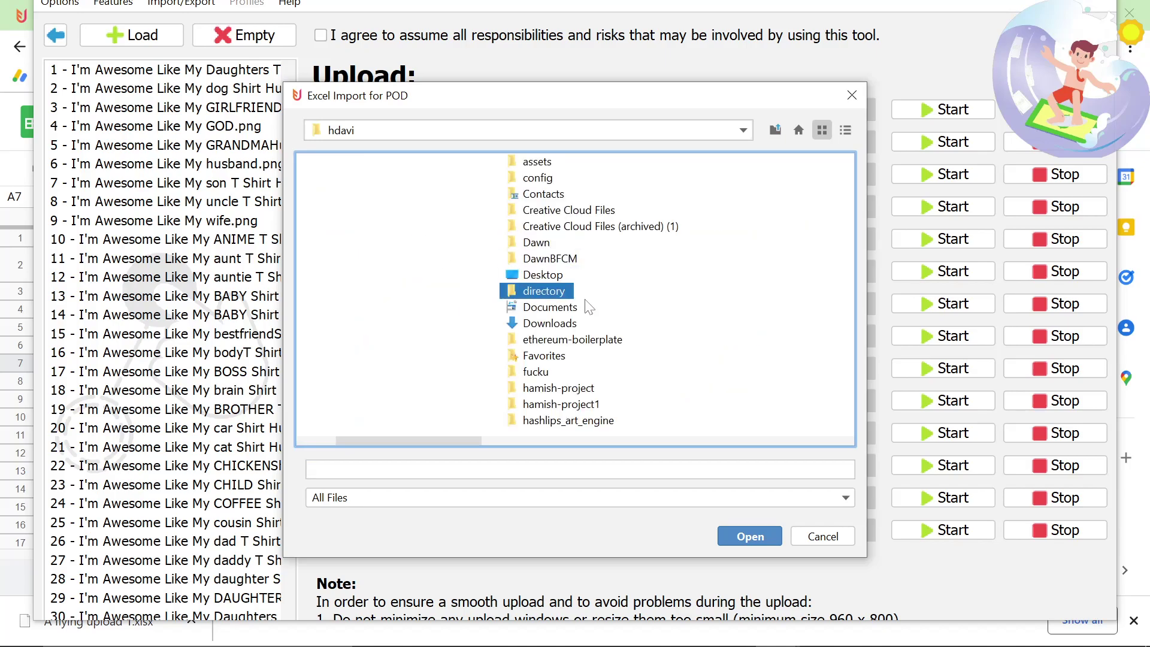
left_click(572, 307)
left_click(569, 326)
double_click(569, 329)
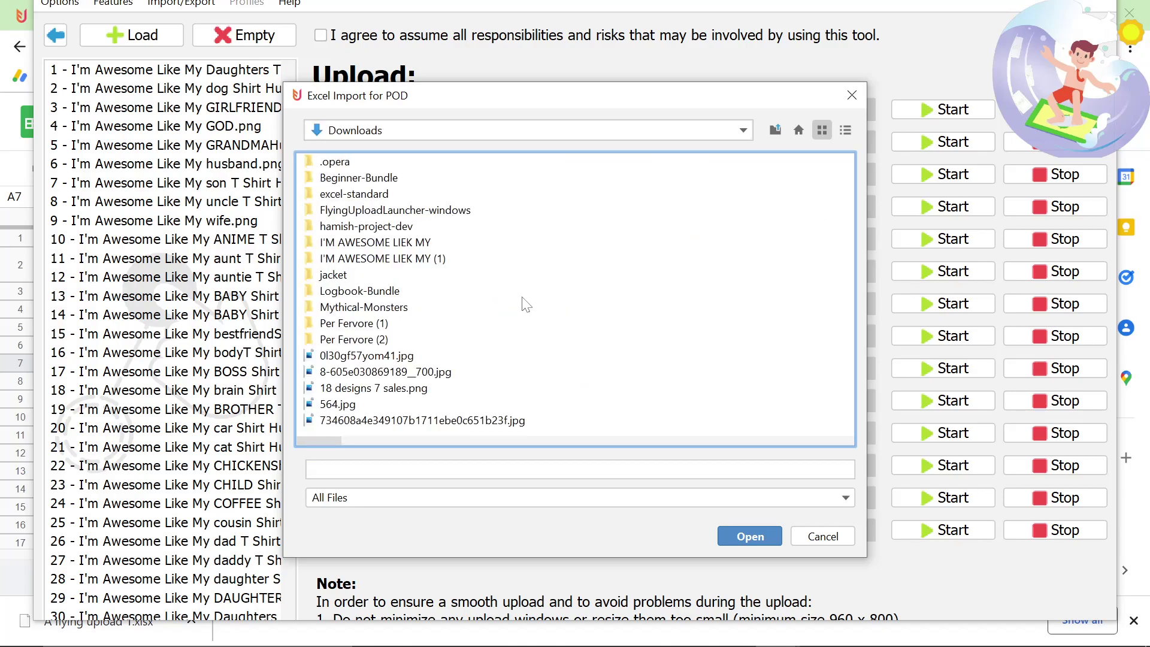
key("a")
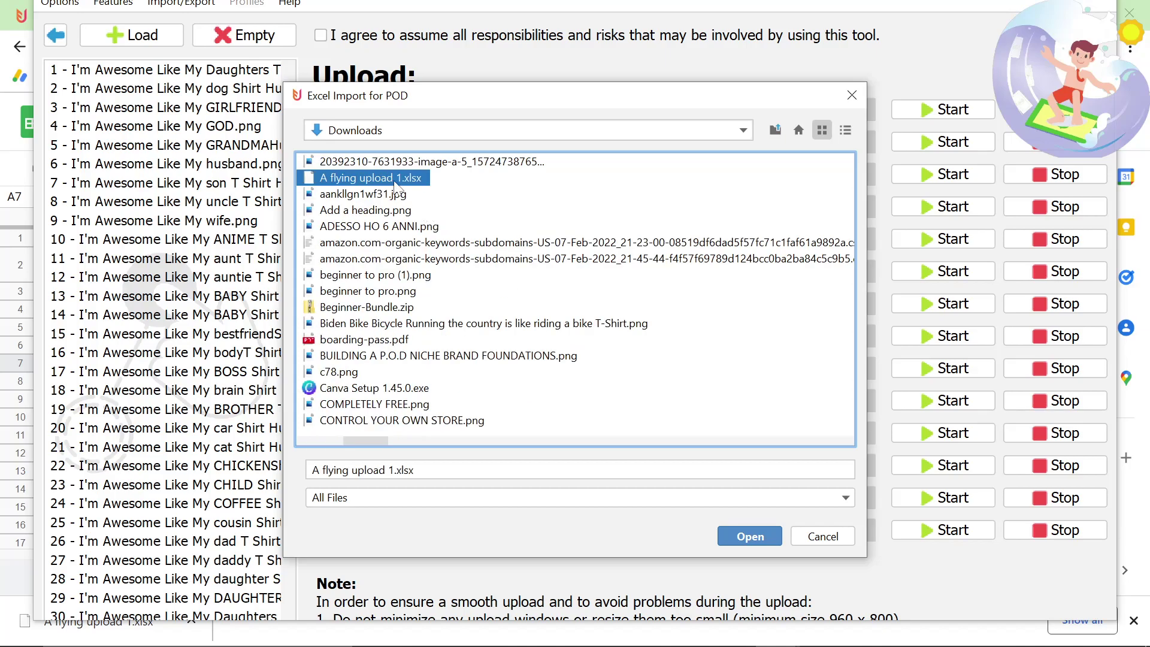
double_click(394, 181)
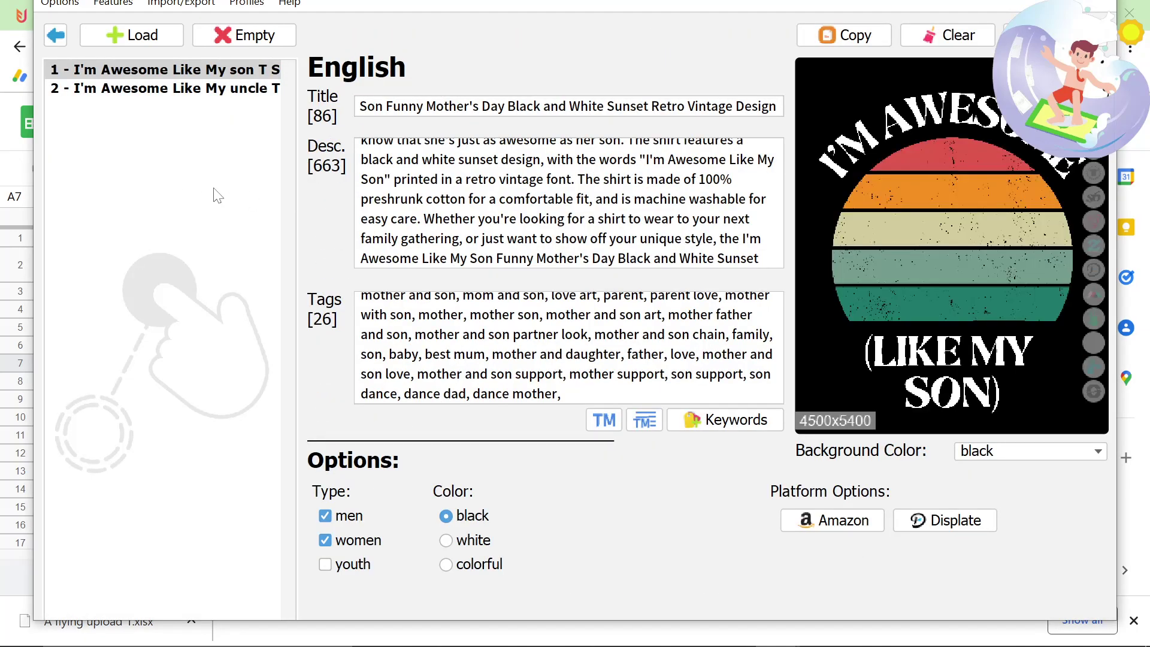
Step: Review the son and uncle listings, then switch to the A flying upload 1 spreadsheet
left_click(154, 90)
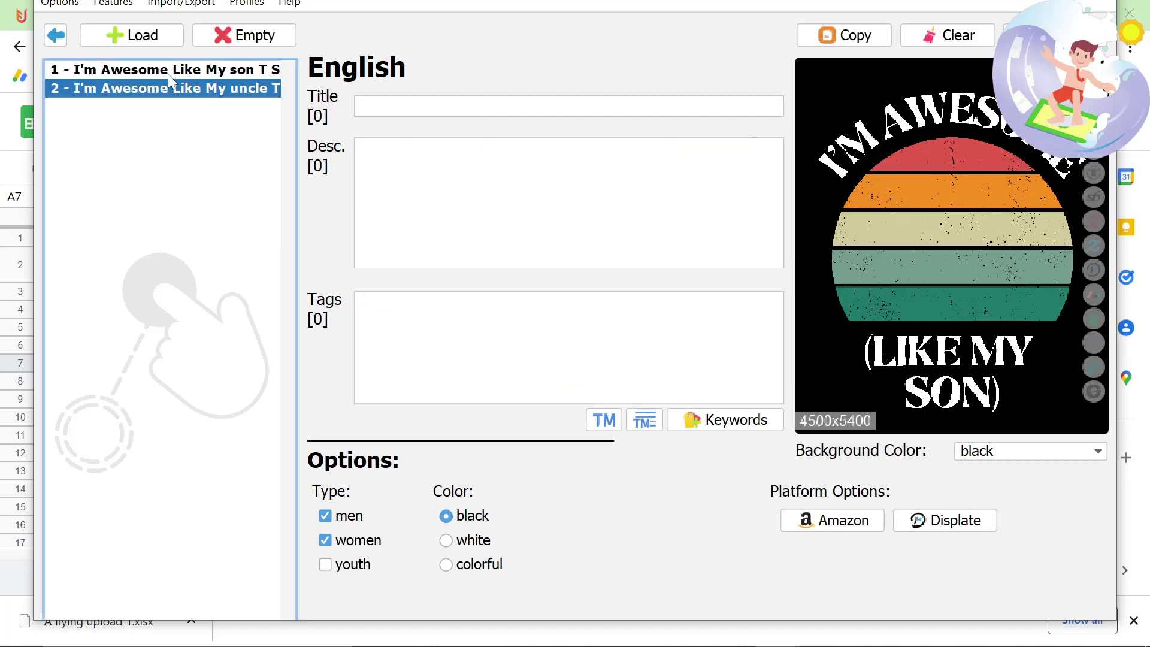
left_click(168, 72)
left_click(144, 89)
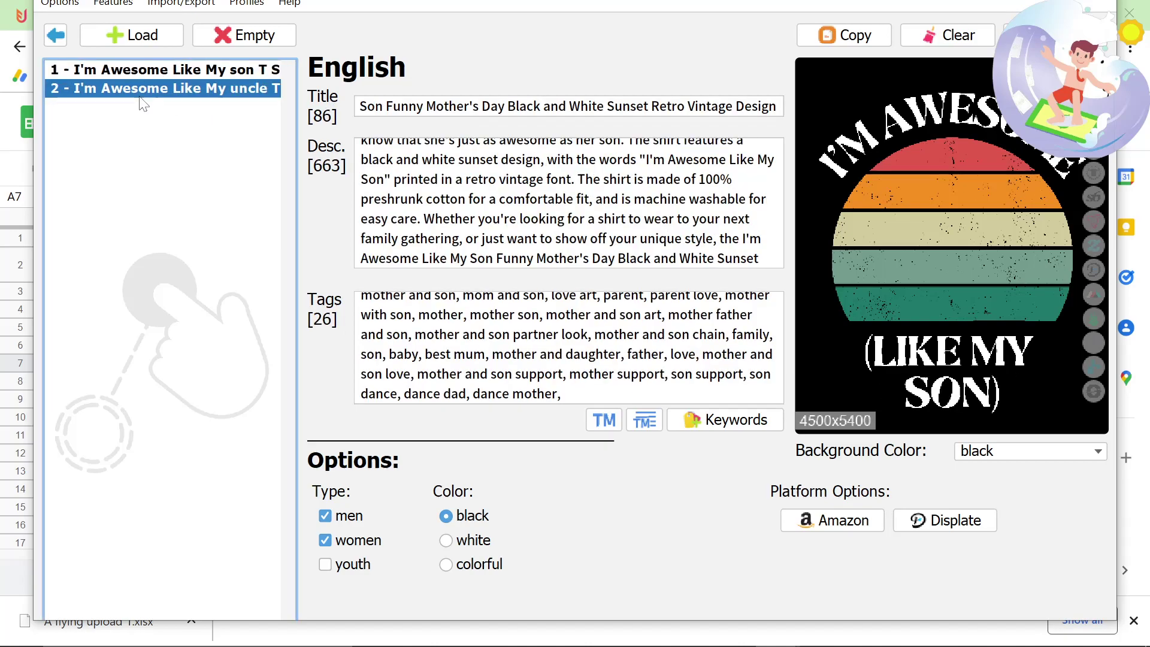
left_click(202, 75)
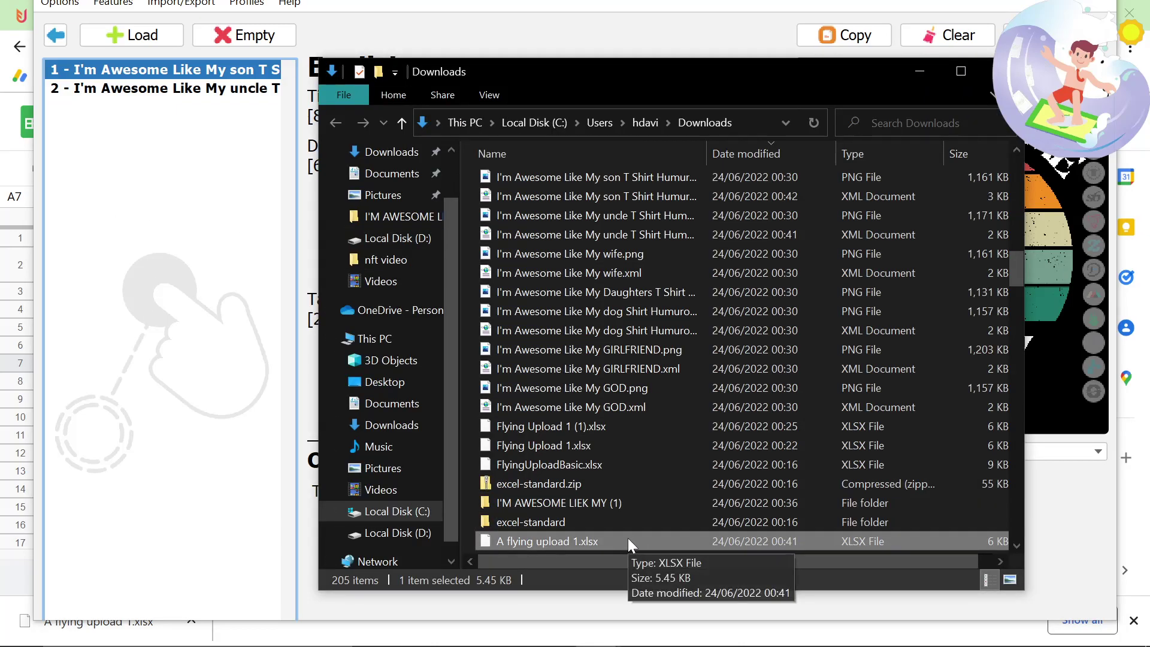
left_click(301, 389)
key("alt+Tab")
key("alt+Tab")
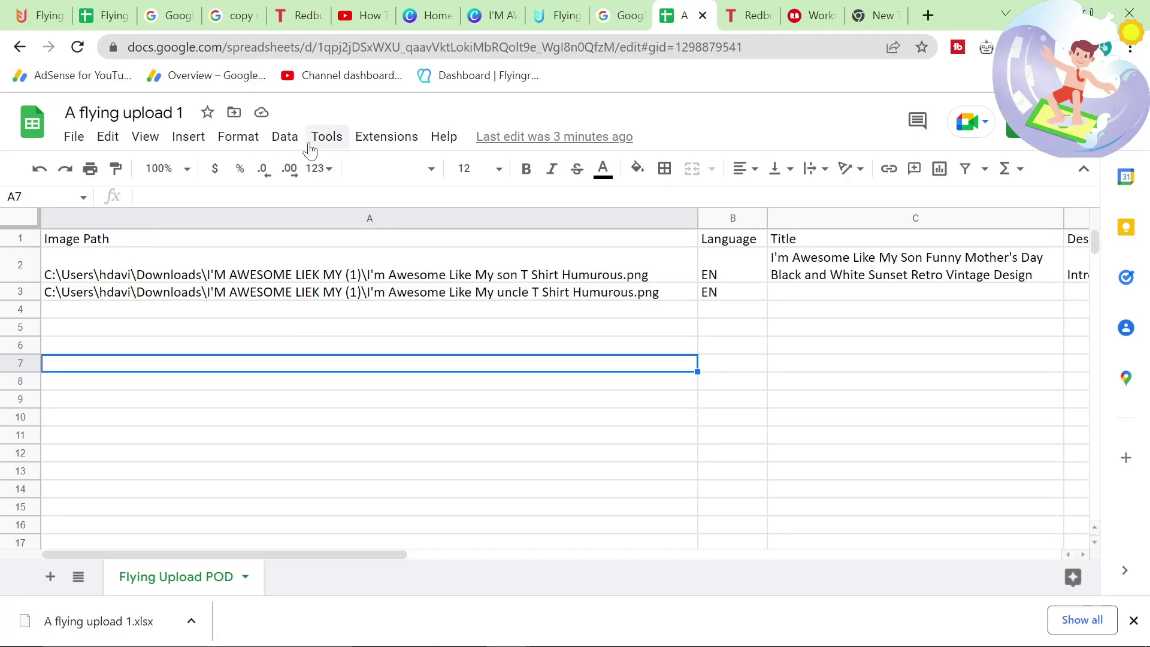
Step: Scroll through the Redbubble portfolio of I'm Awesome Like My designs, then return to Flying Upload
left_click(800, 15)
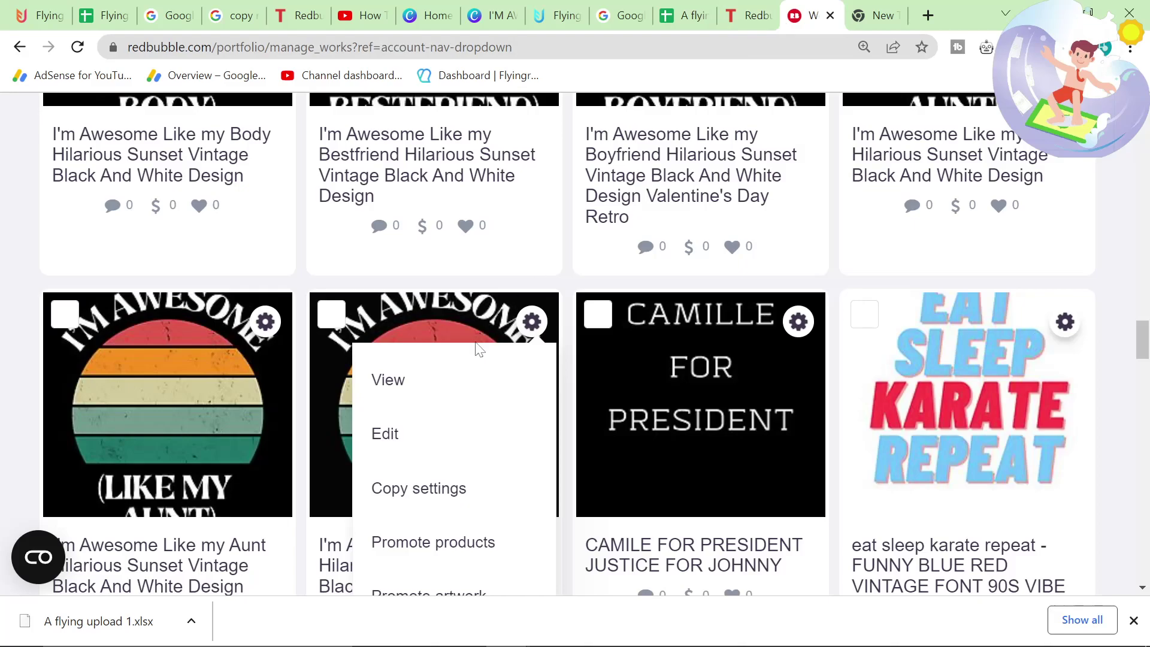
scroll(132, 368, "up", 3)
scroll(131, 369, "up", 15)
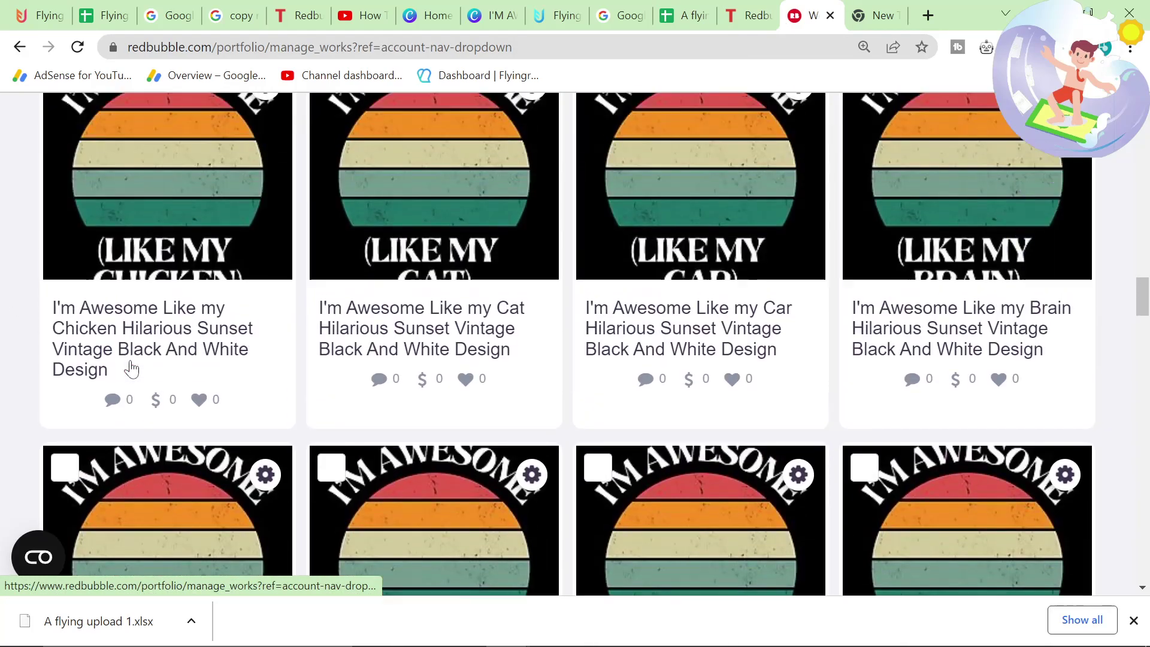
scroll(132, 368, "up", 7)
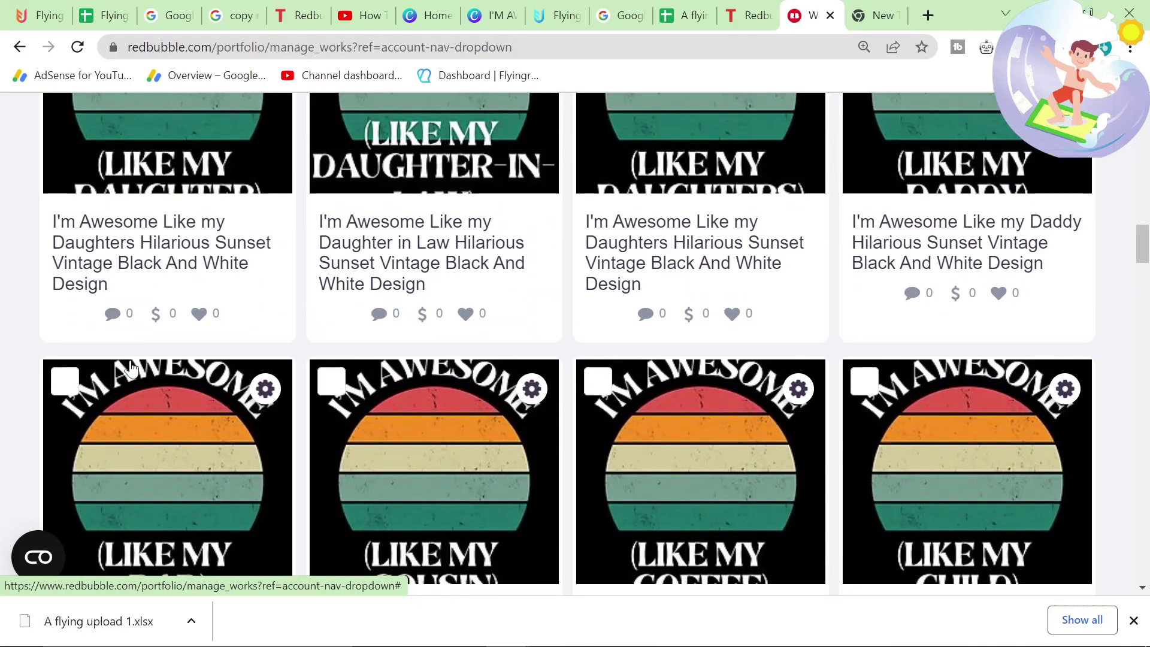
scroll(132, 368, "up", 15)
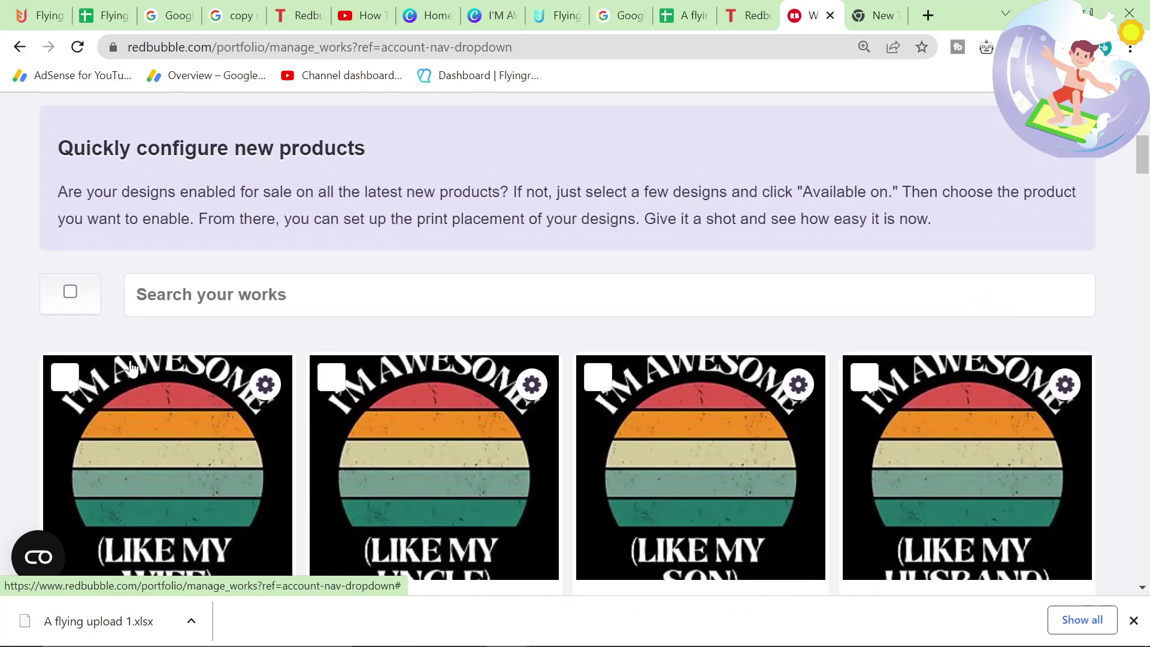
scroll(132, 369, "down", 6)
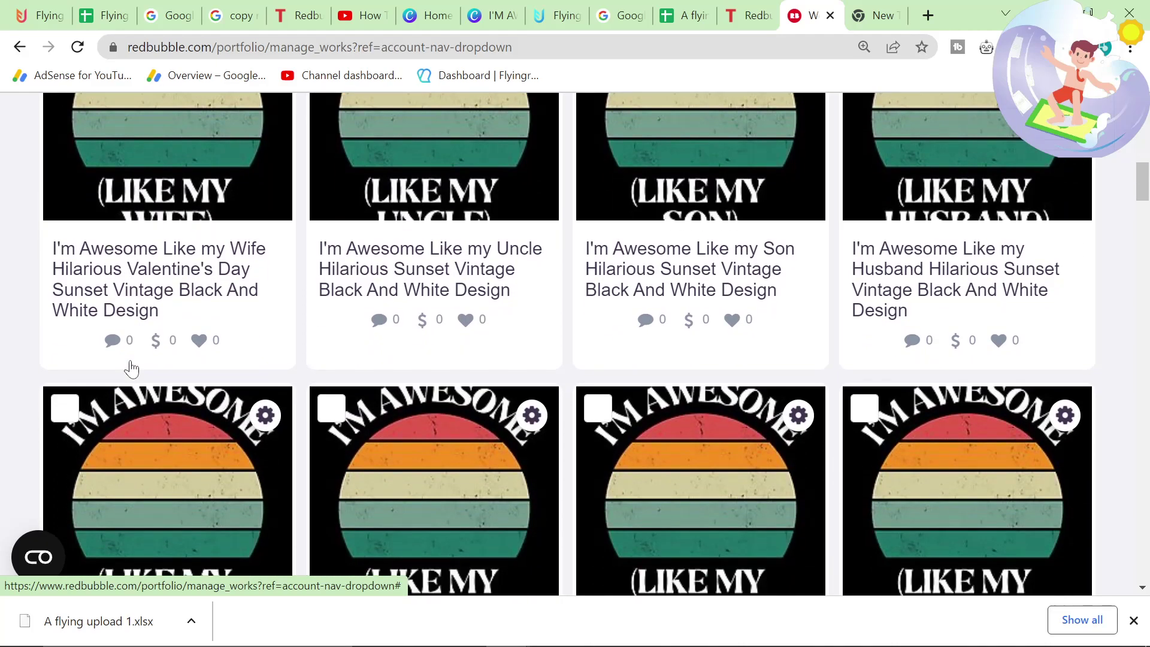
key("alt+Tab")
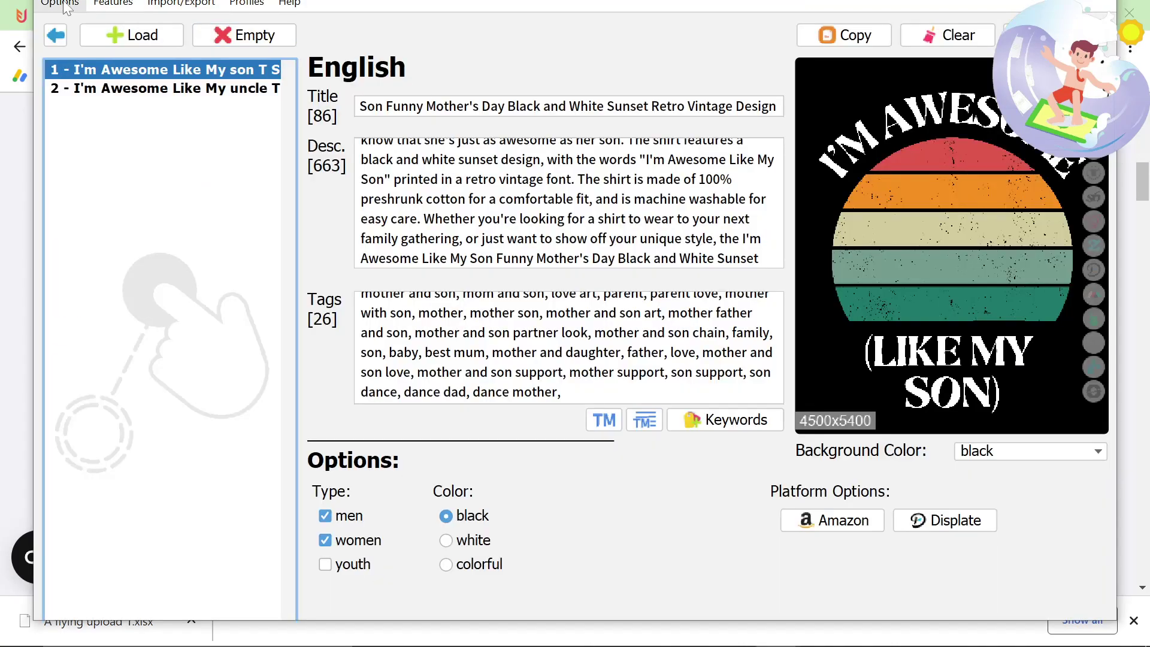
Step: View the Autologin settings and their platform list without choosing, then close the settings
left_click(60, 3)
left_click(84, 65)
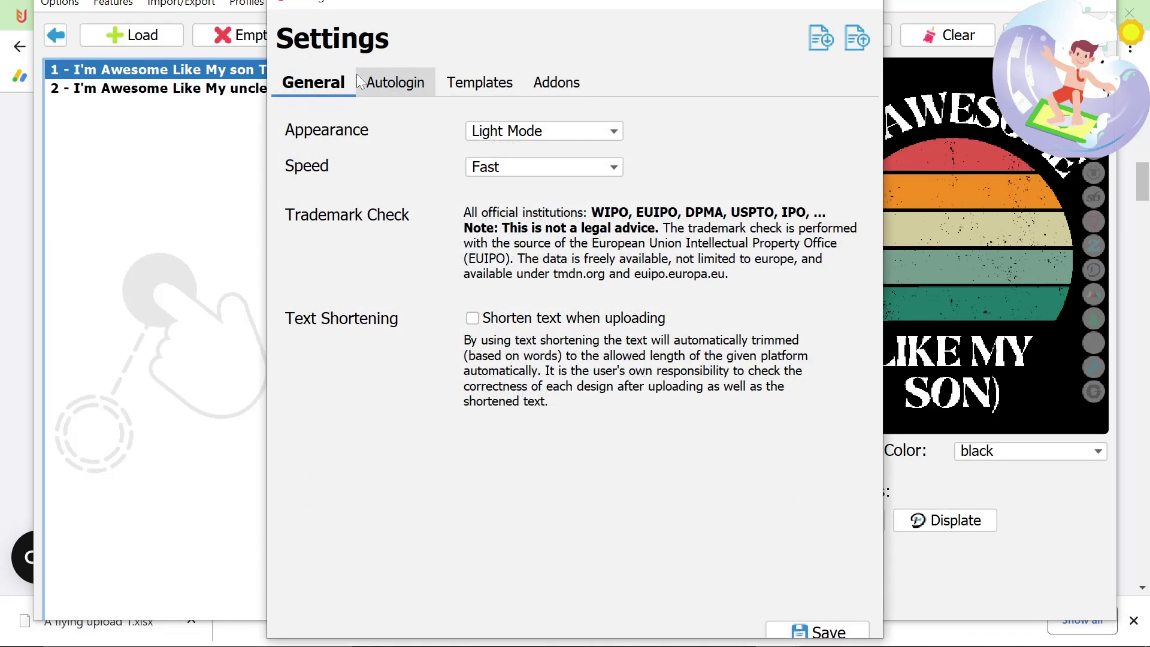
left_click(417, 93)
left_click(484, 134)
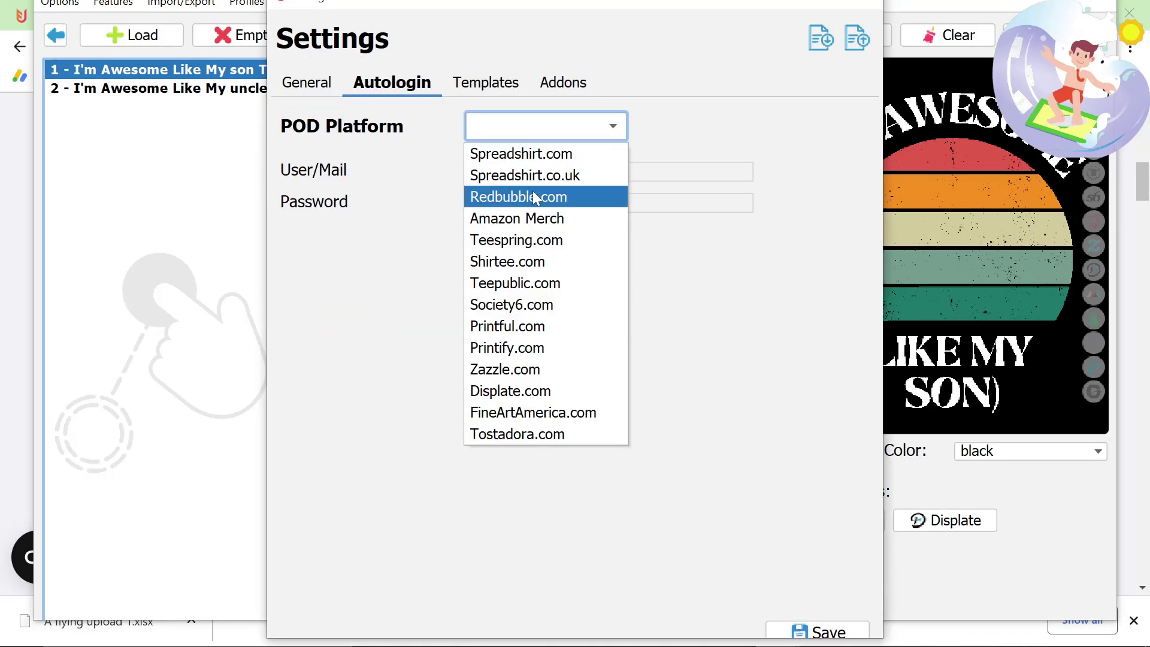
left_click(775, 139)
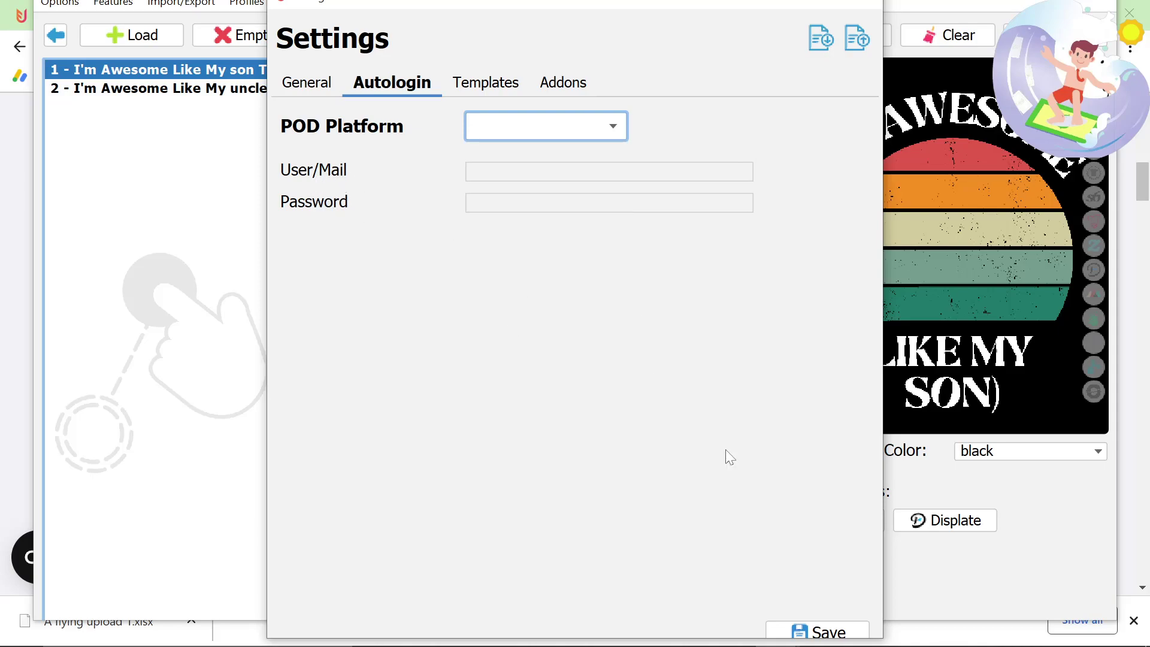
left_click(581, 126)
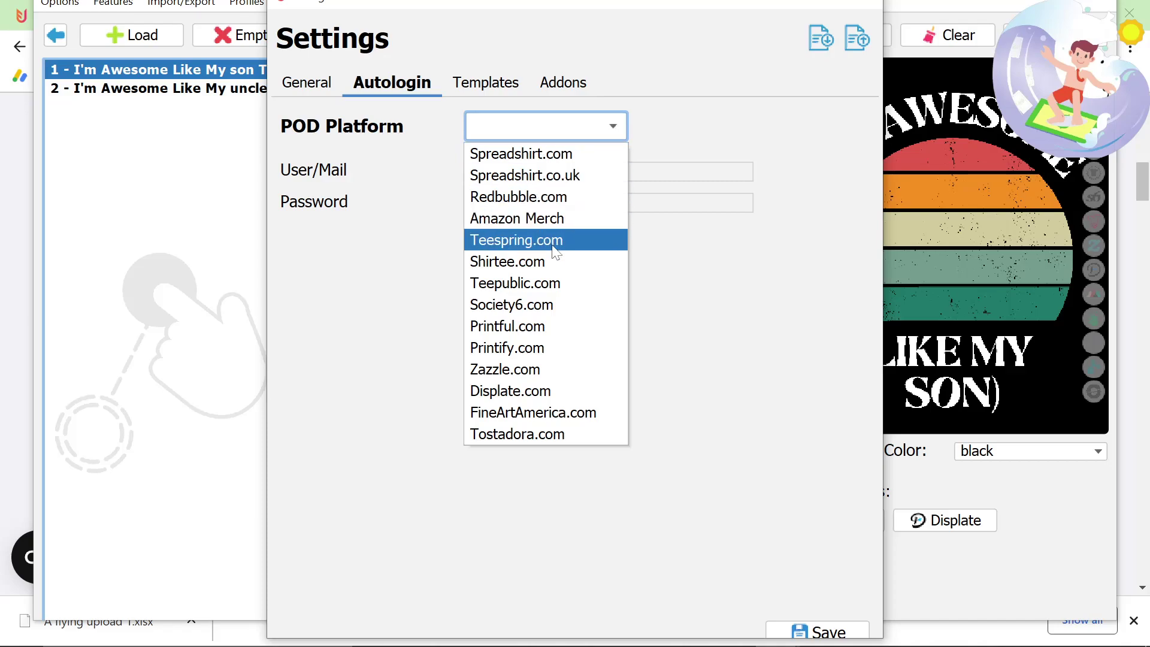
left_click(677, 72)
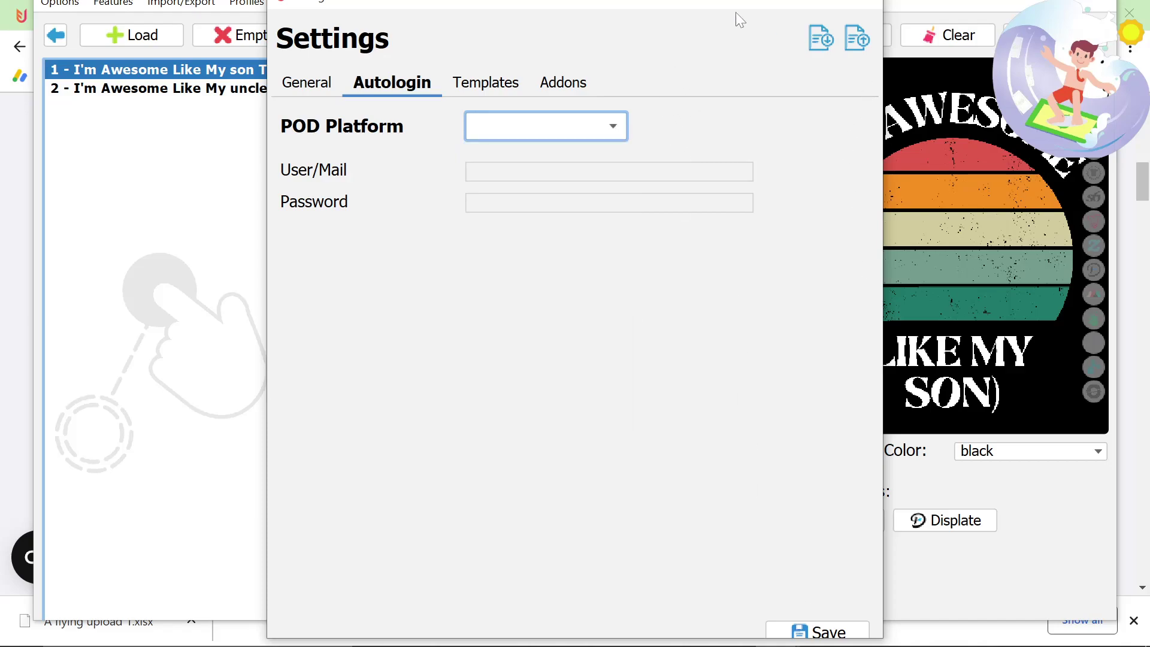
left_click_drag(736, 13, 683, 62)
left_click(812, 56)
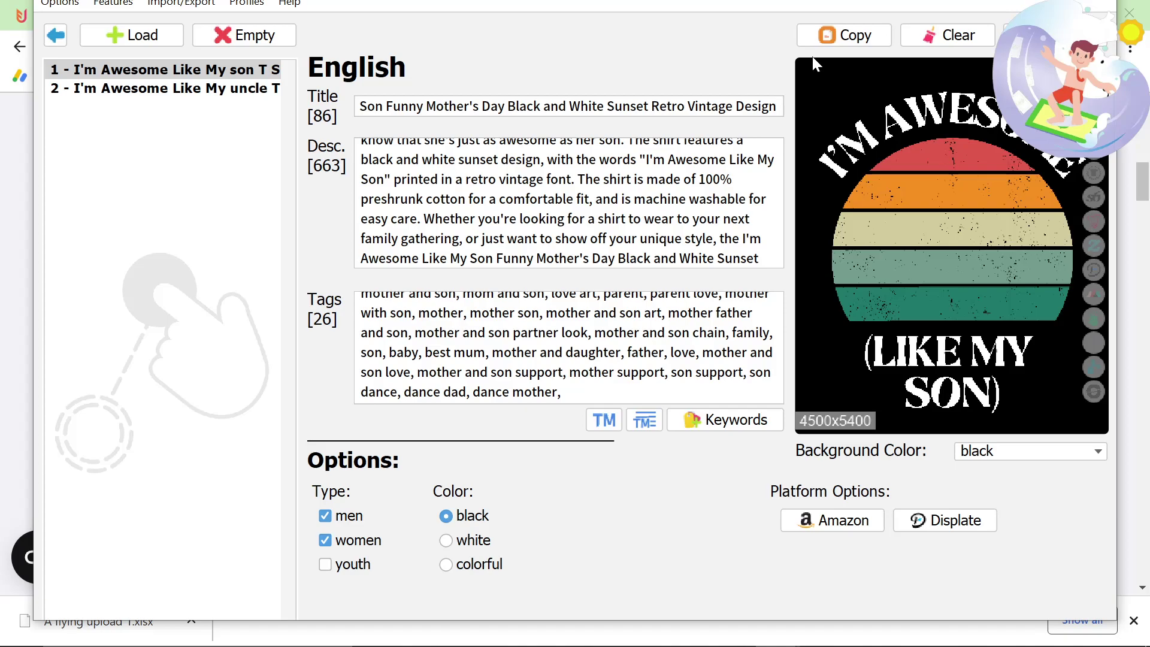
Step: Search 'flying upload pricing' in a new Chrome tab and open the Flying Research pricing result
key("alt+Tab")
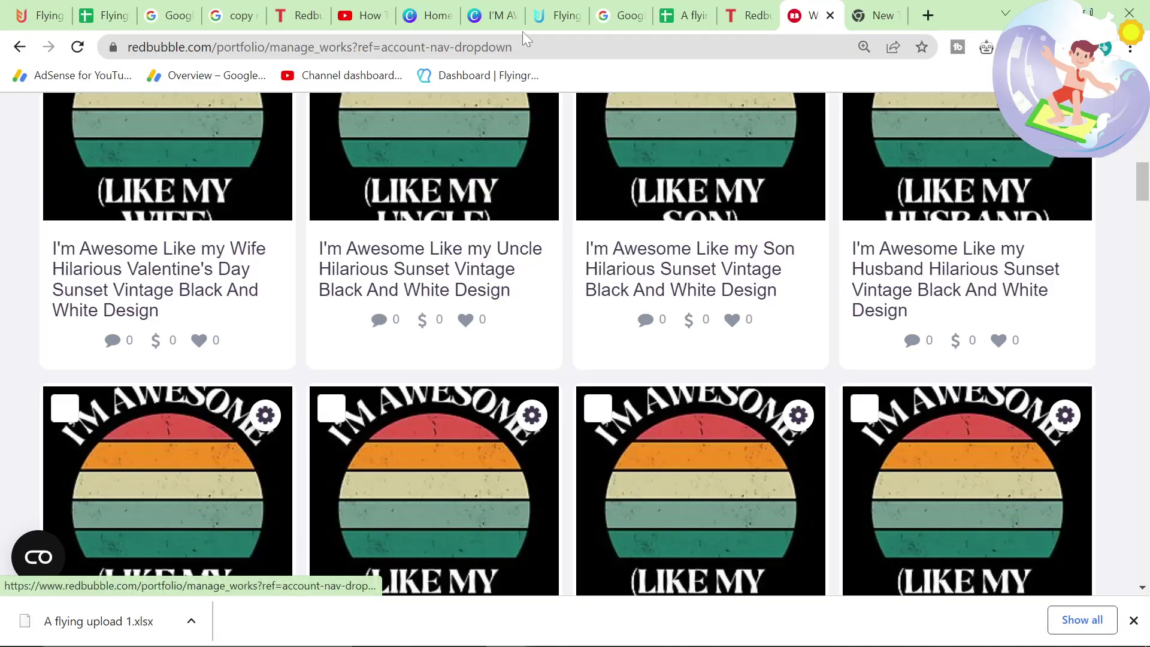
left_click(930, 15)
type("flying u")
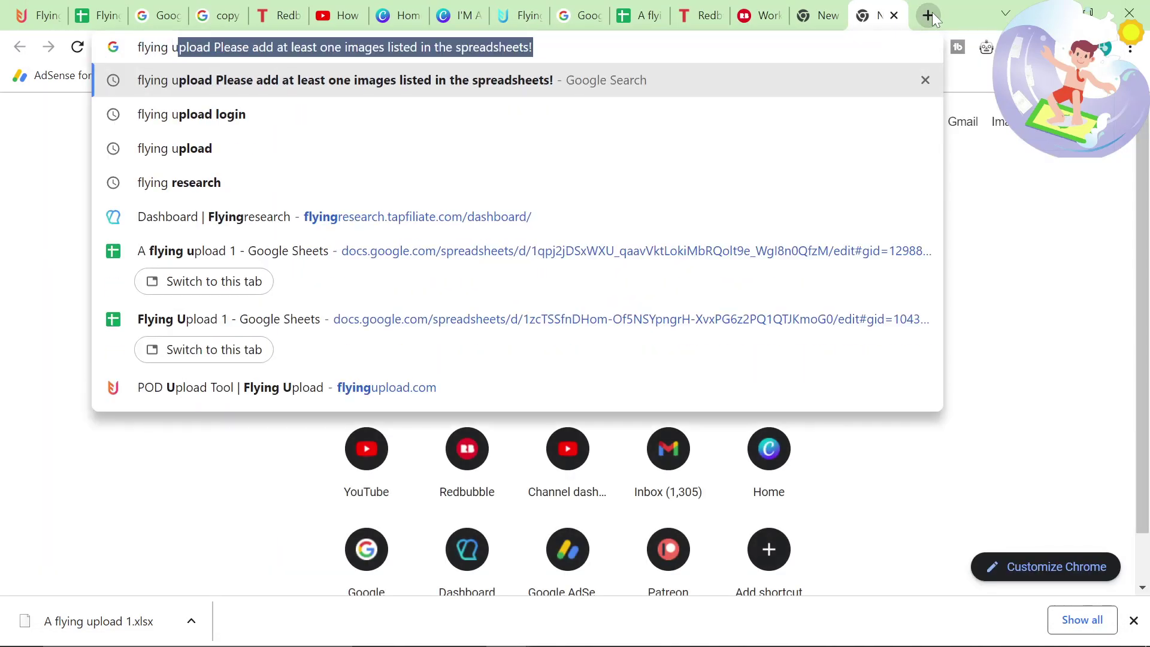
type("pload pricing")
key("Return")
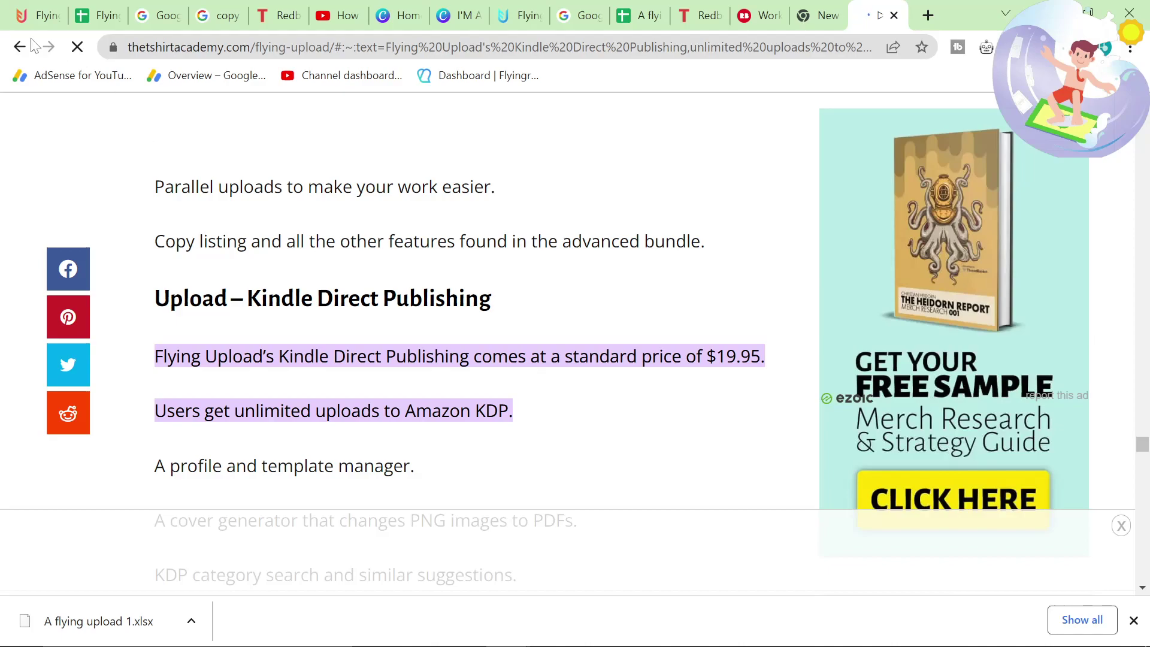
key("alt+Left")
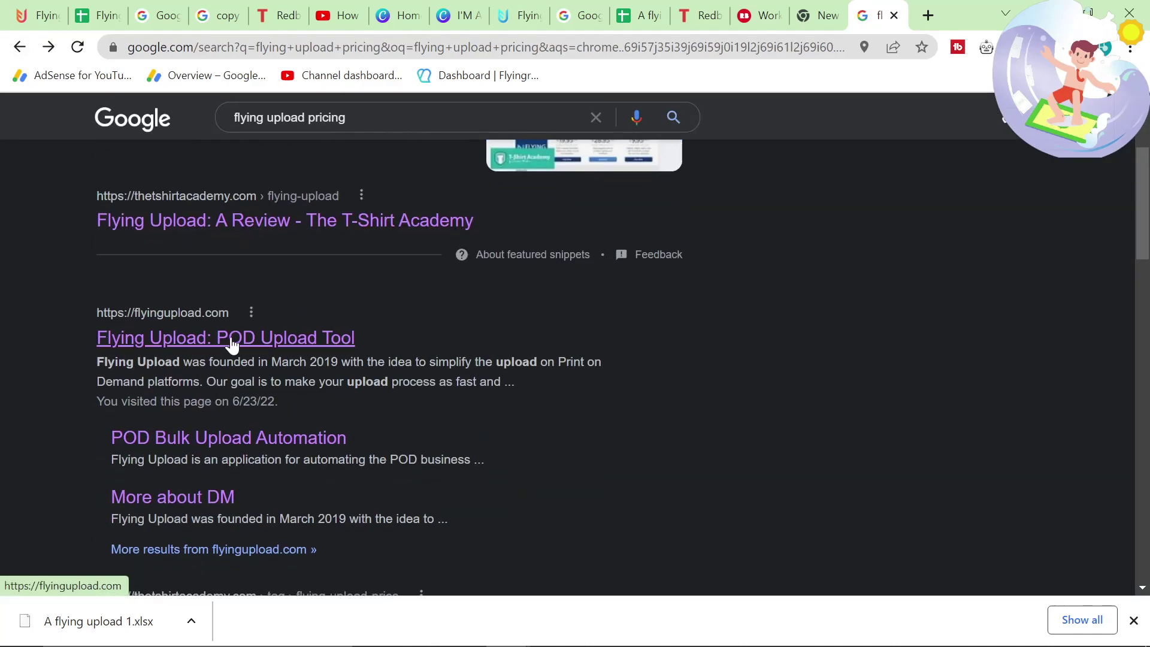
right_click(232, 344)
left_click(270, 351)
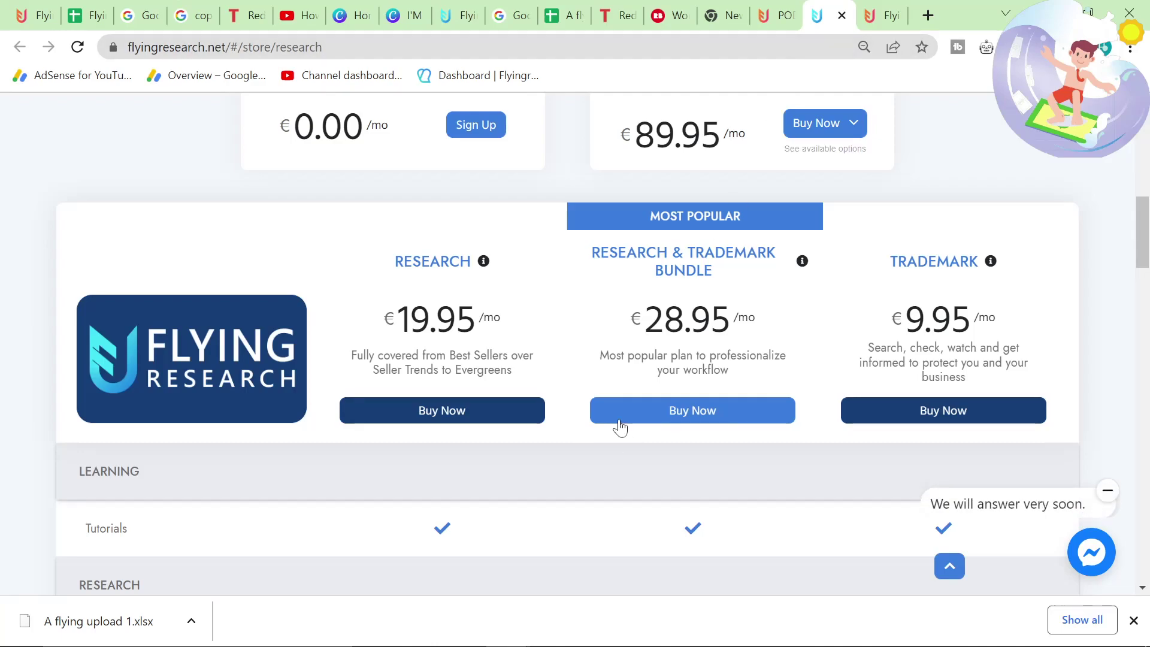
scroll(620, 426, "down", 2)
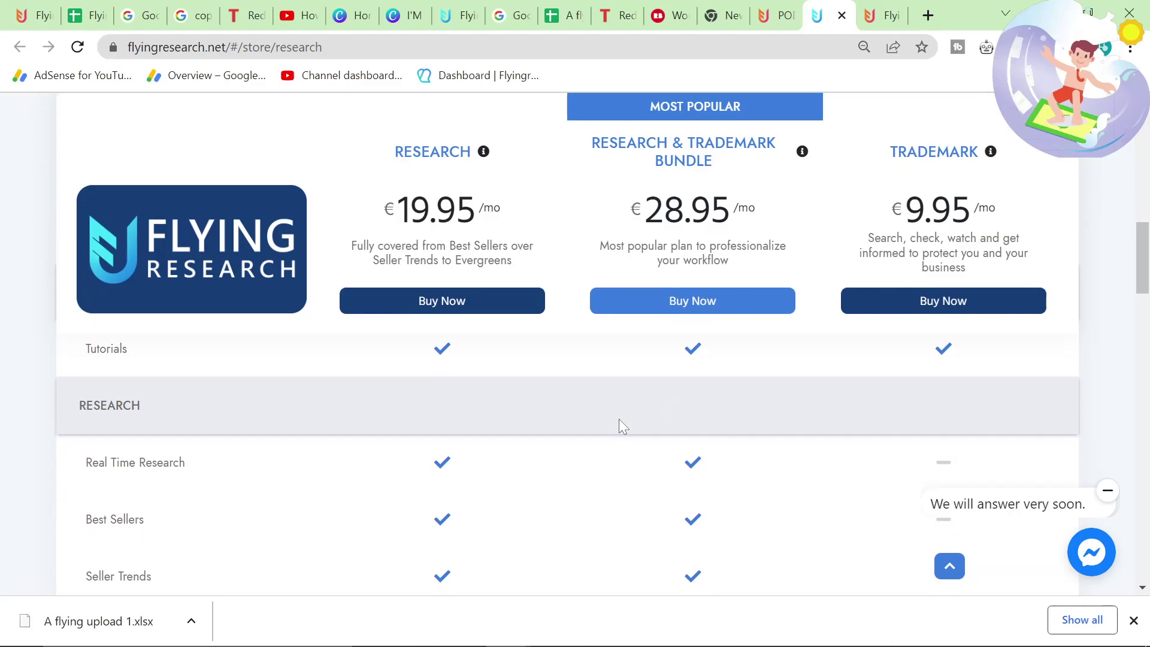
scroll(619, 419, "up", 2)
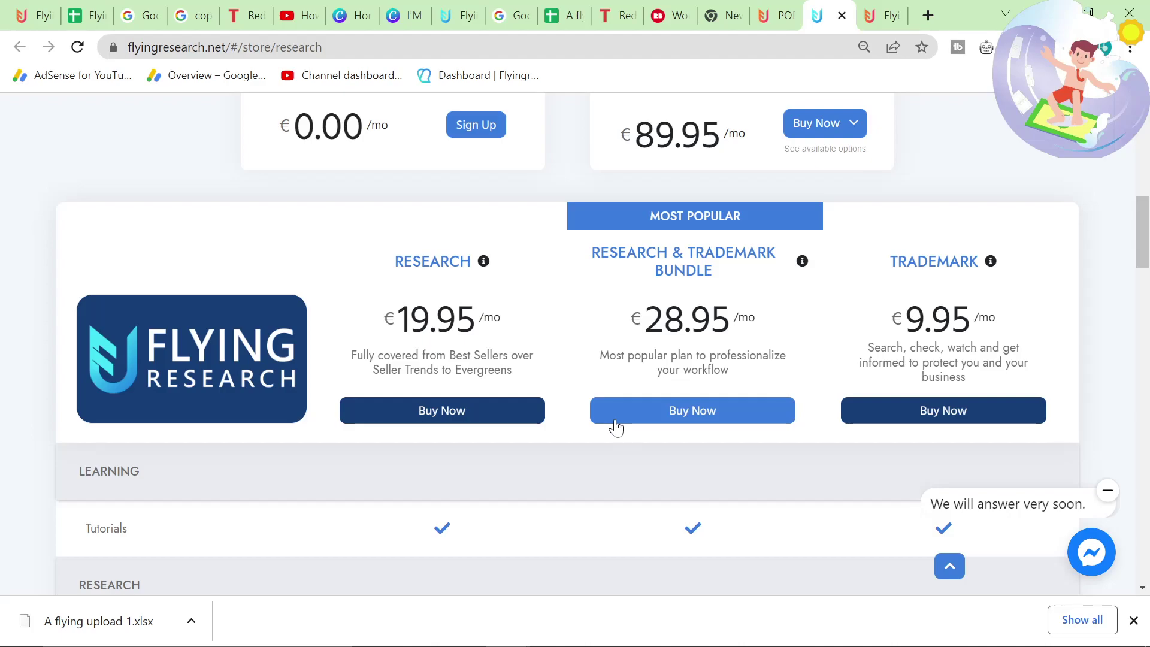
scroll(614, 427, "down", 6)
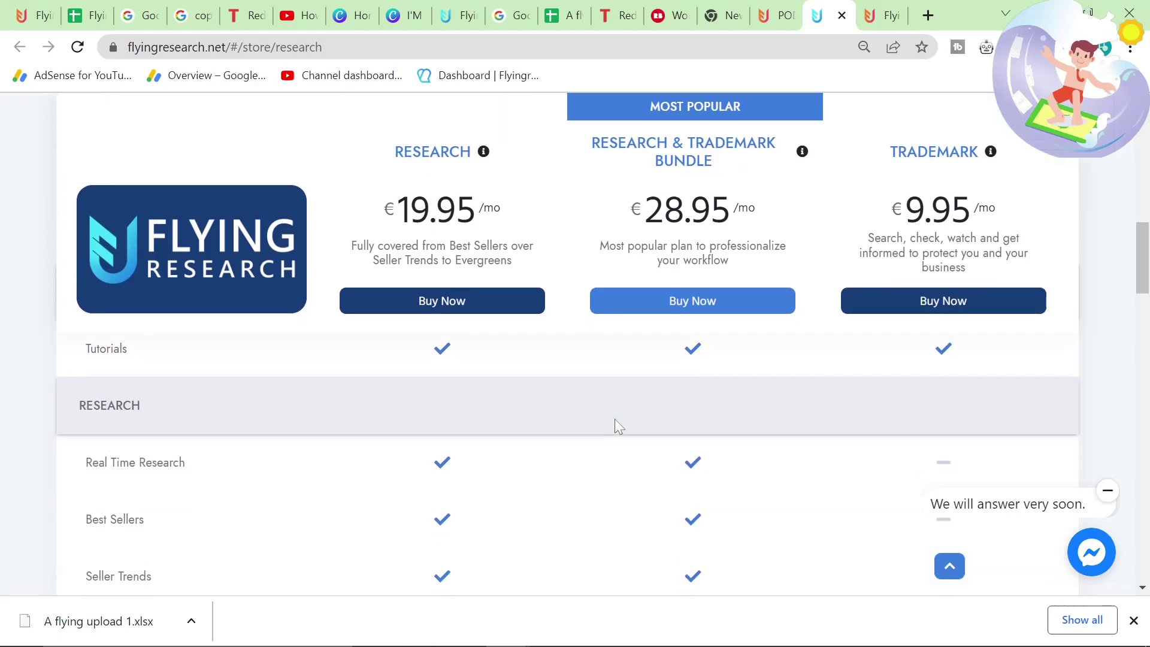
Step: Show the Flying Upload plans, highlighting the €9.95 Design Management and €49.95 Upload POD prices
left_click(880, 7)
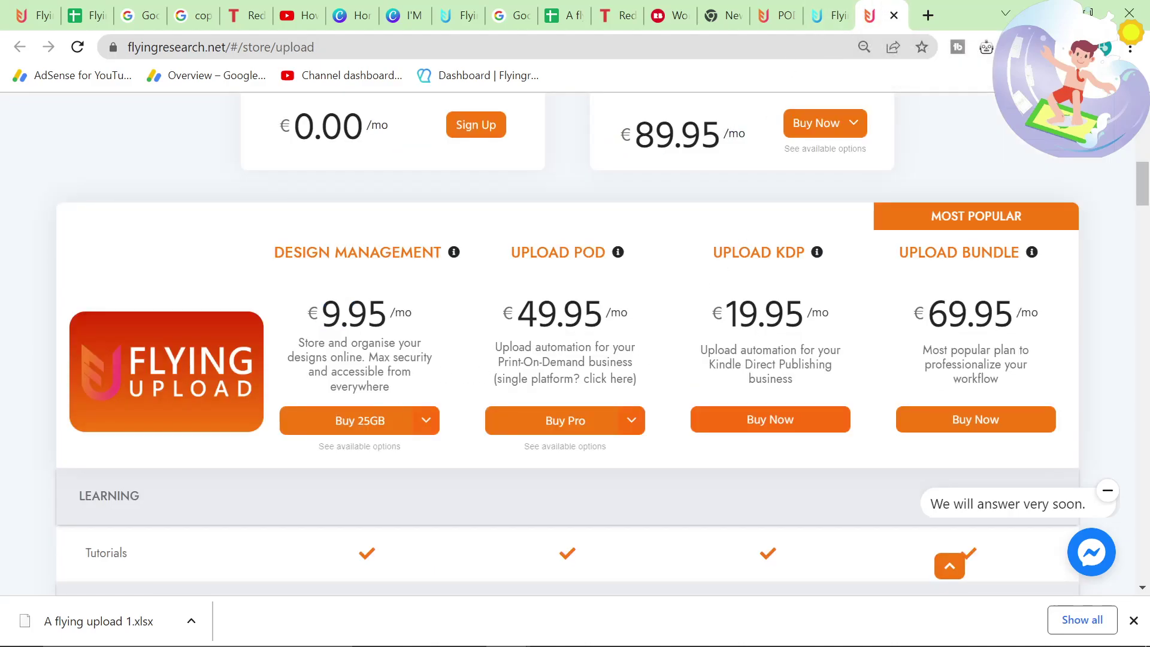
triple_click(427, 322)
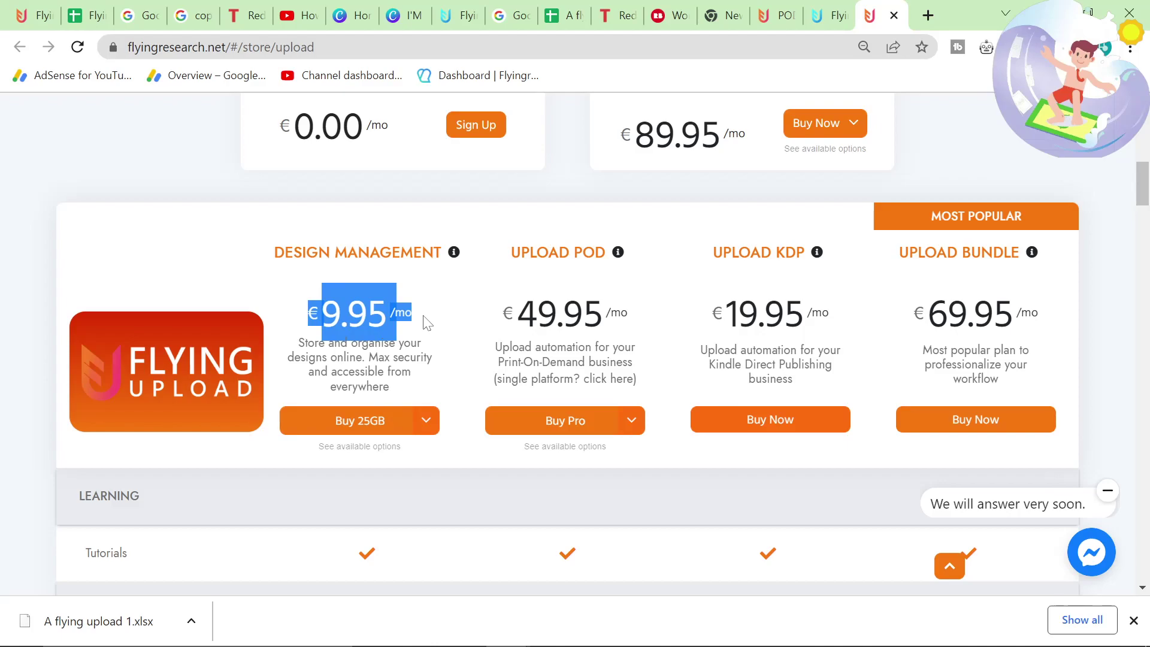
left_click_drag(427, 322, 480, 307)
scroll(313, 326, "up", 3)
scroll(462, 364, "down", 3)
double_click(618, 312)
left_click_drag(618, 312, 496, 324)
left_click(495, 324)
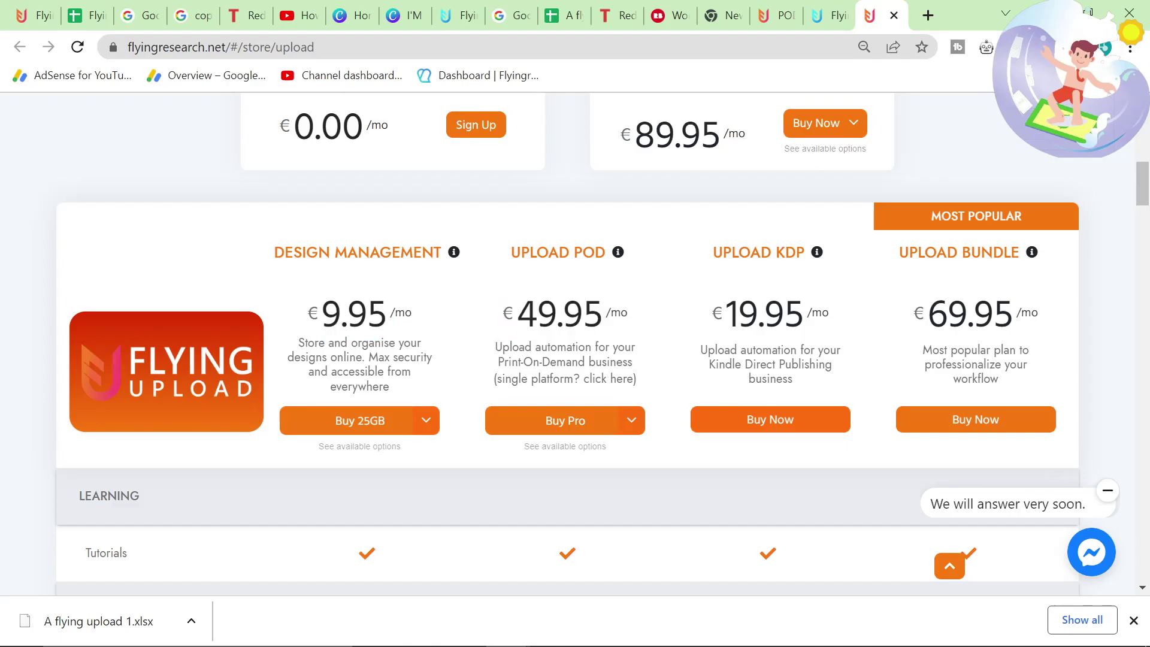
scroll(584, 290, "down", 2)
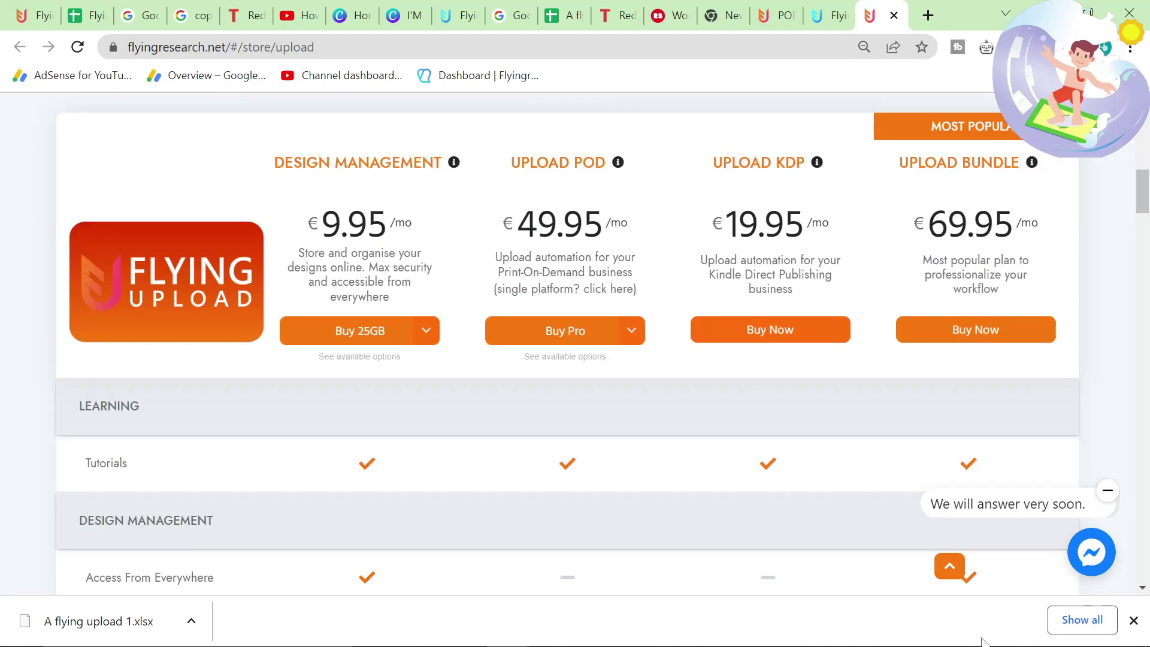
Step: Show the Upload POD Beginner plan for Redbubble and highlight its €9.95 monthly price
left_click(592, 289)
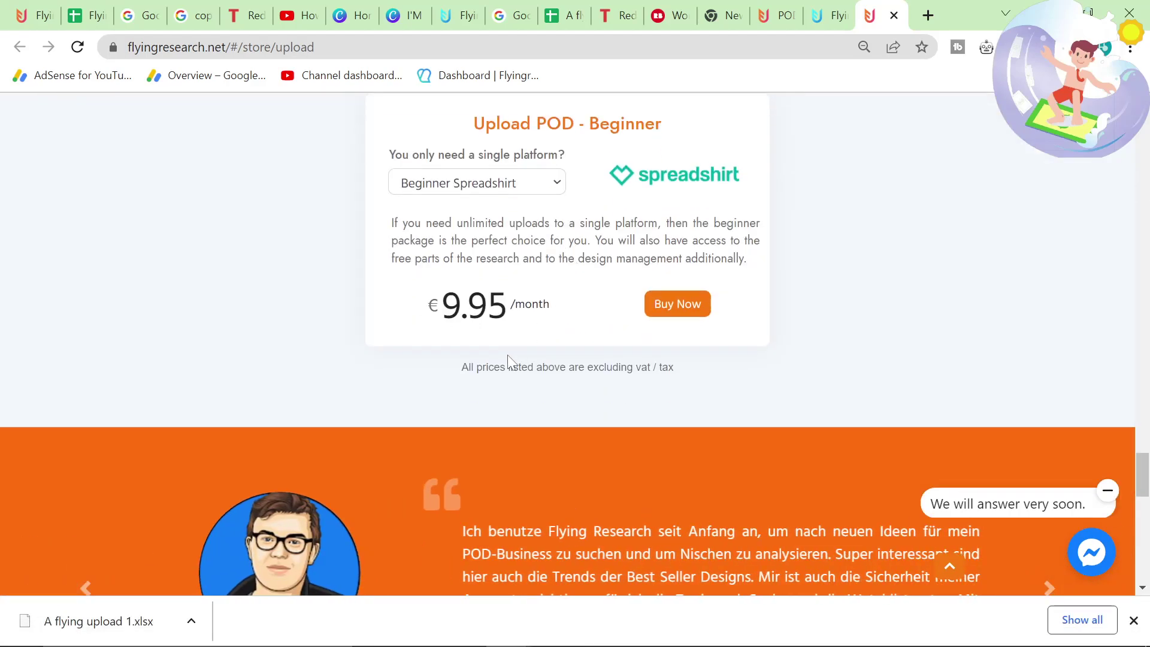
left_click(528, 184)
left_click(519, 226)
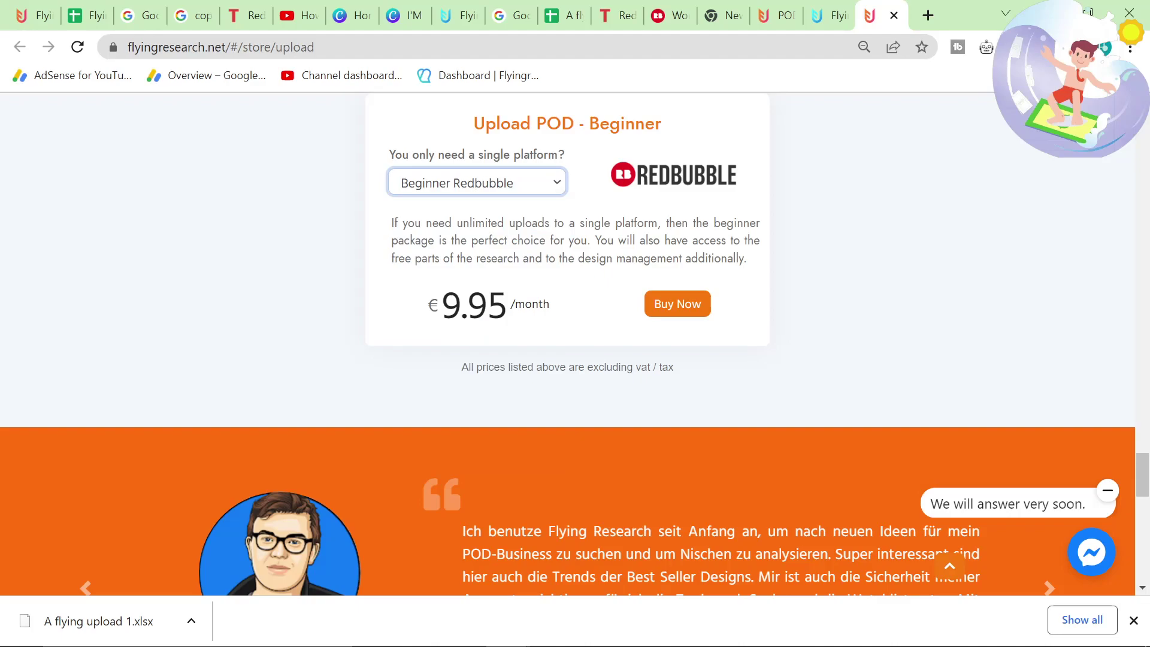
left_click(519, 190)
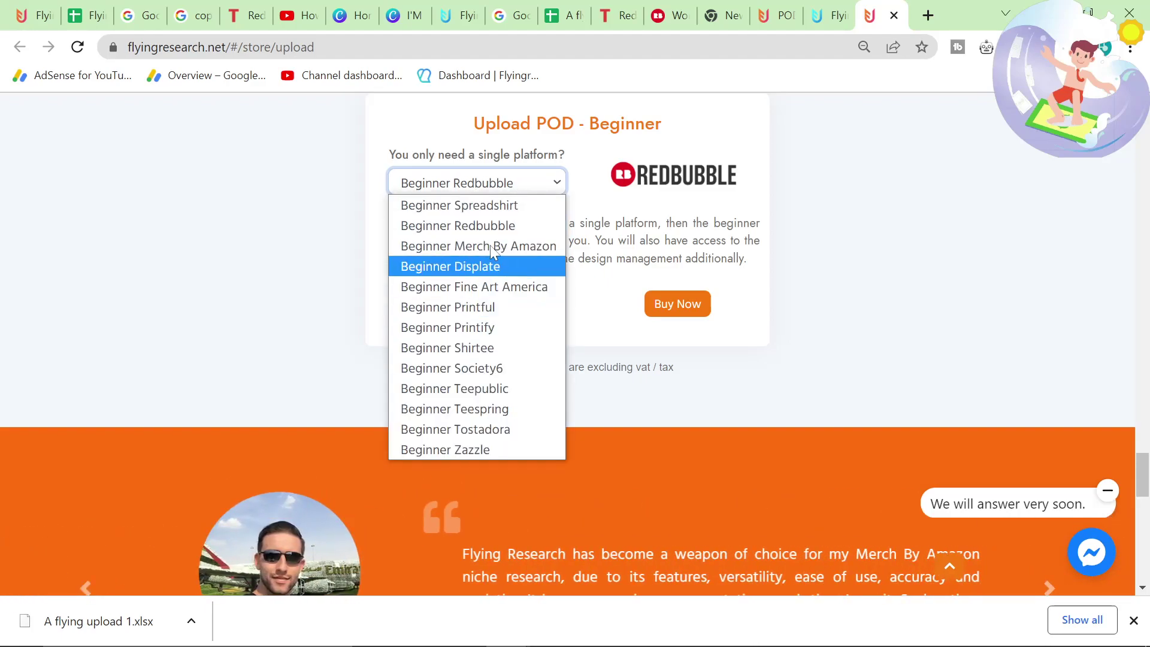
left_click(287, 245)
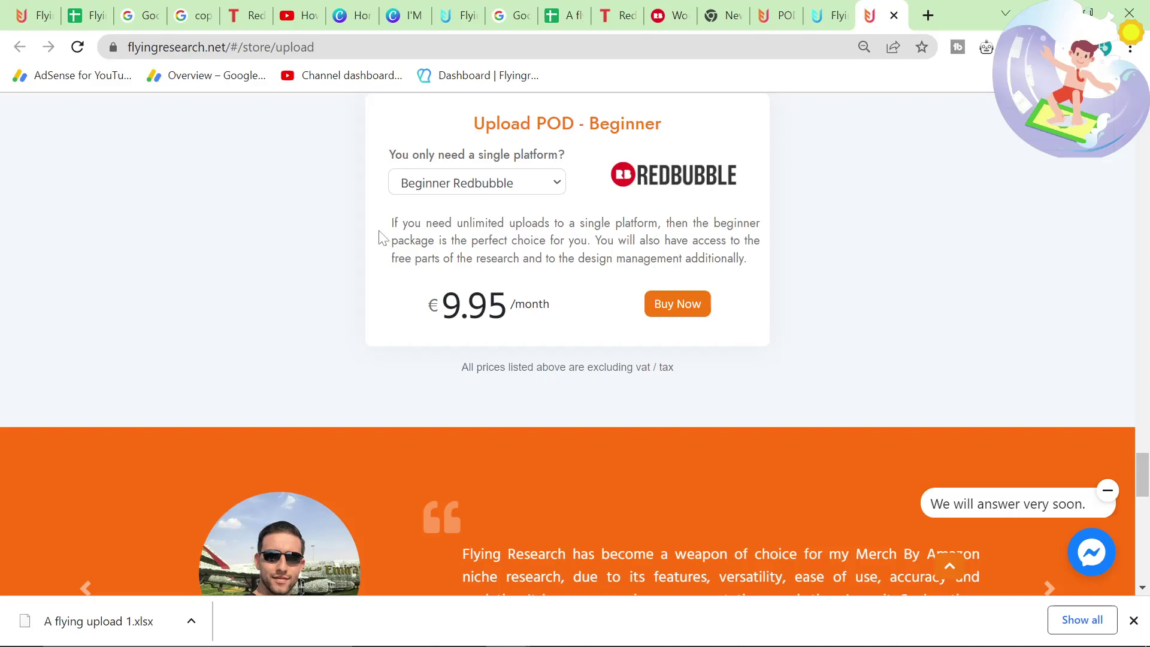
left_click_drag(381, 237, 744, 241)
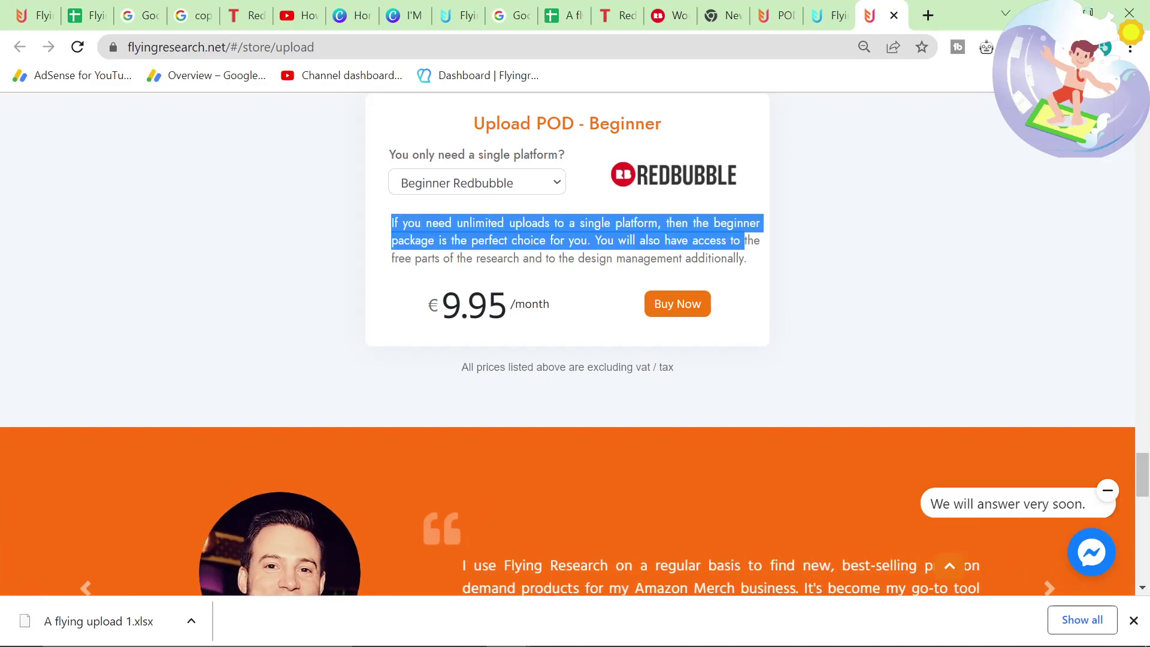
left_click_drag(539, 304, 444, 306)
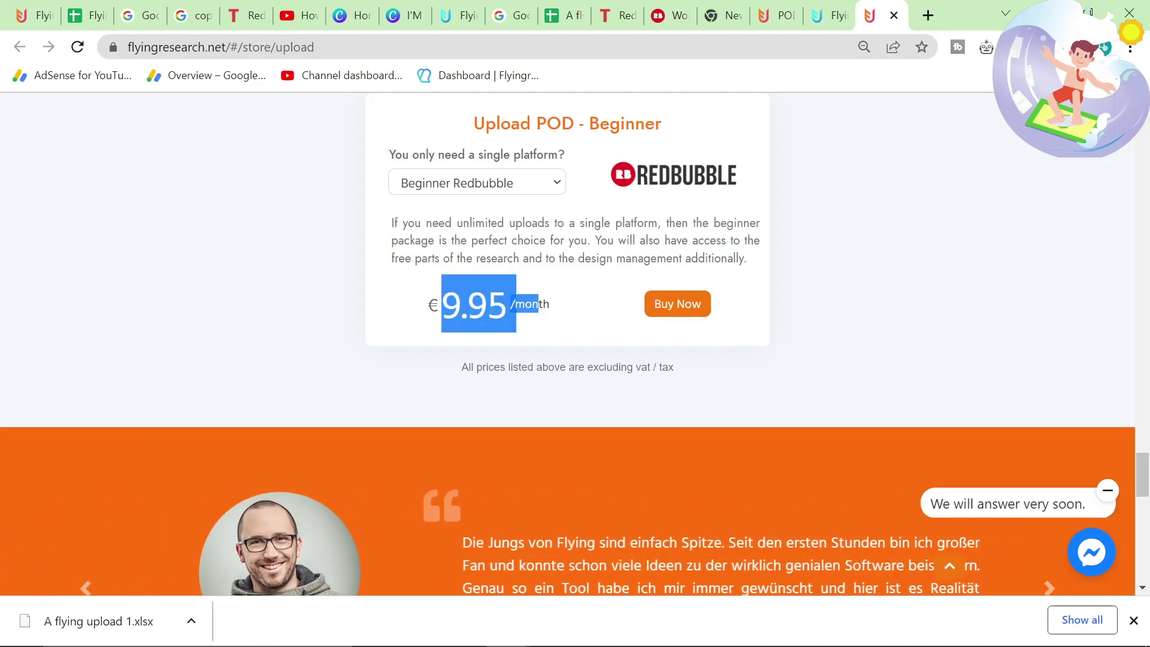
Step: Recheck the Beginner Redbubble selection and highlight the whole Beginner plan card
scroll(567, 345, "up", 2)
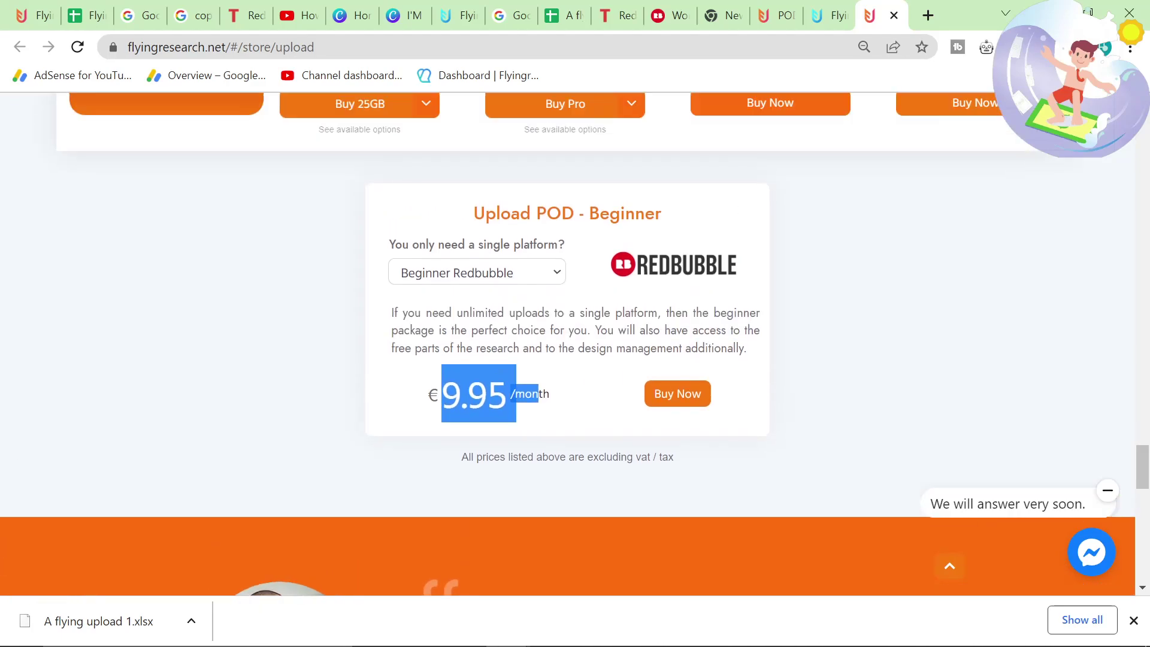
left_click(508, 282)
left_click(348, 283)
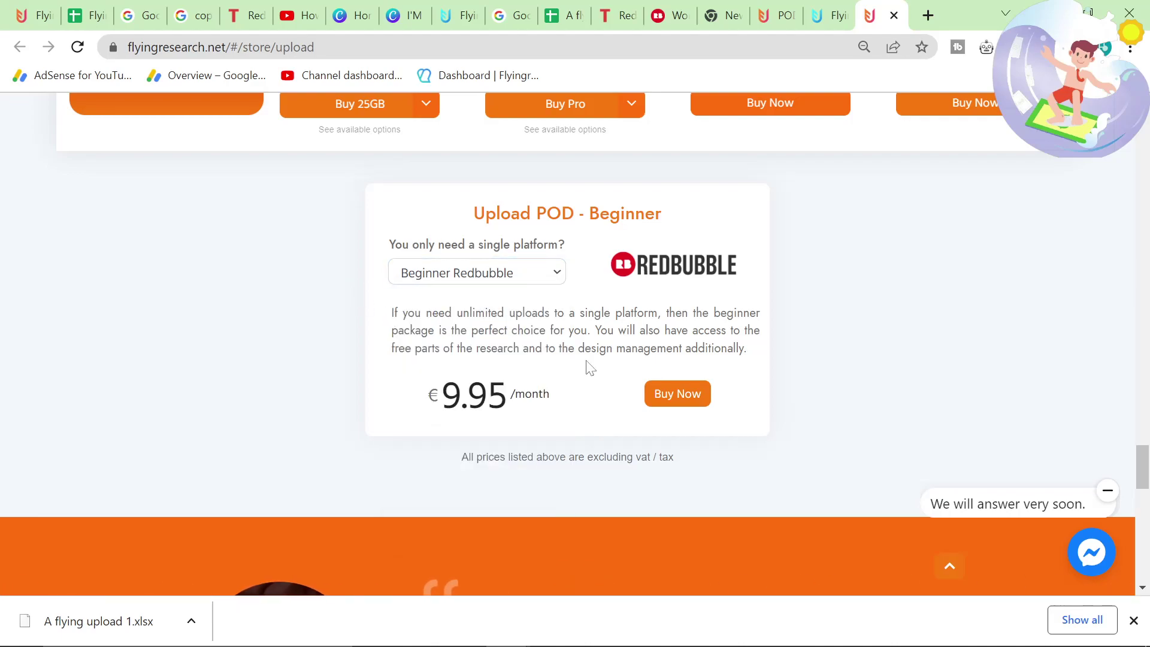
mouse_move(736, 404)
left_mouse_down()
mouse_move(513, 330)
mouse_move(425, 217)
mouse_move(659, 311)
mouse_move(752, 403)
left_mouse_up()
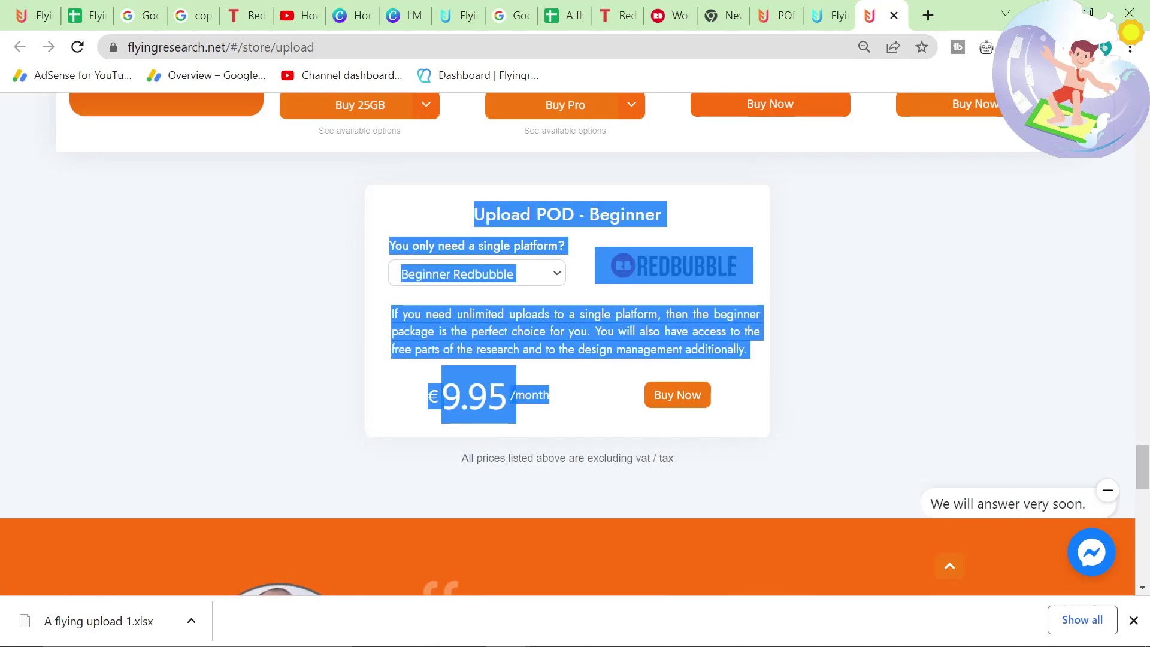
scroll(568, 341, "up", 6)
scroll(393, 308, "down", 6)
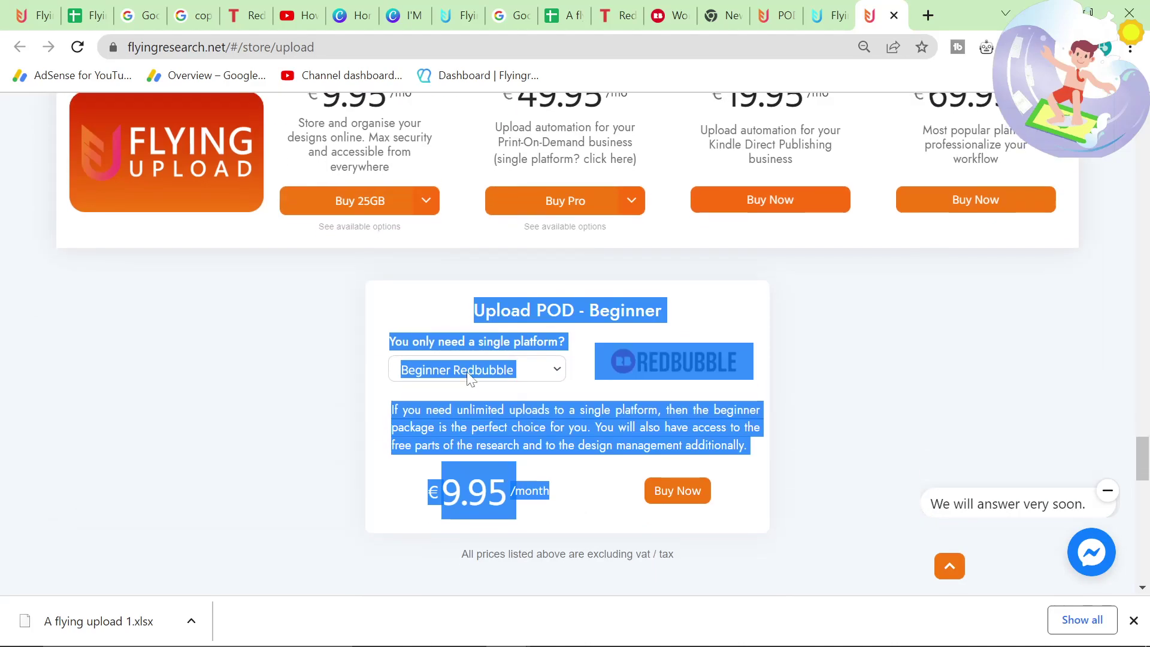
scroll(469, 372, "up", 6)
scroll(367, 406, "down", 3)
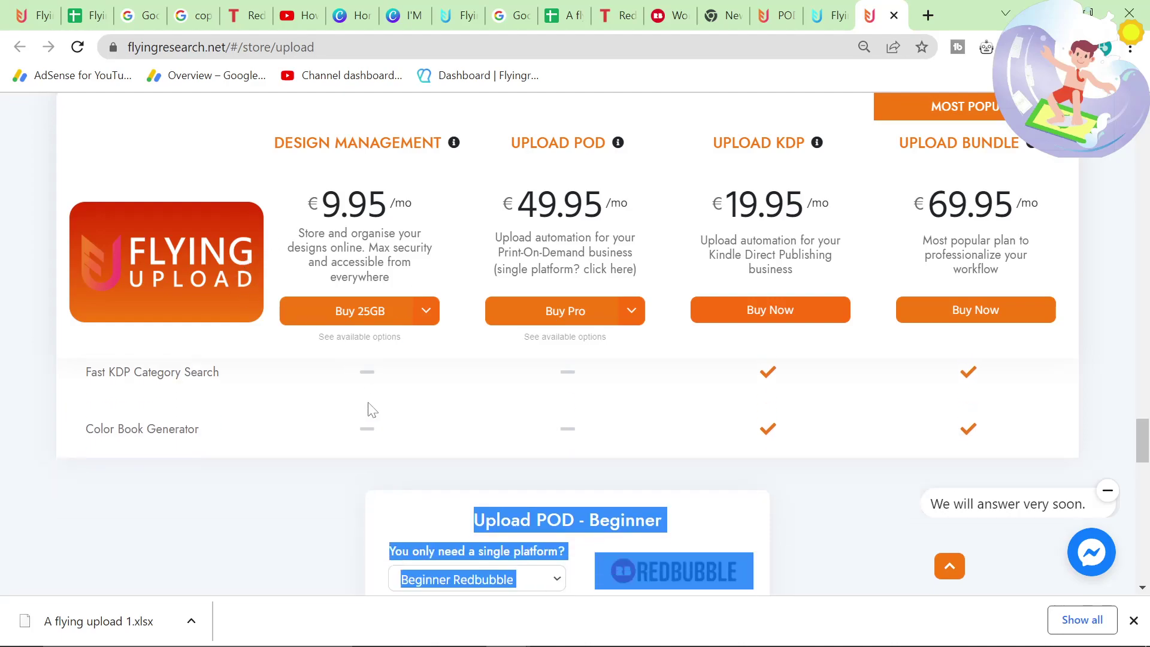
scroll(383, 281, "up", 1)
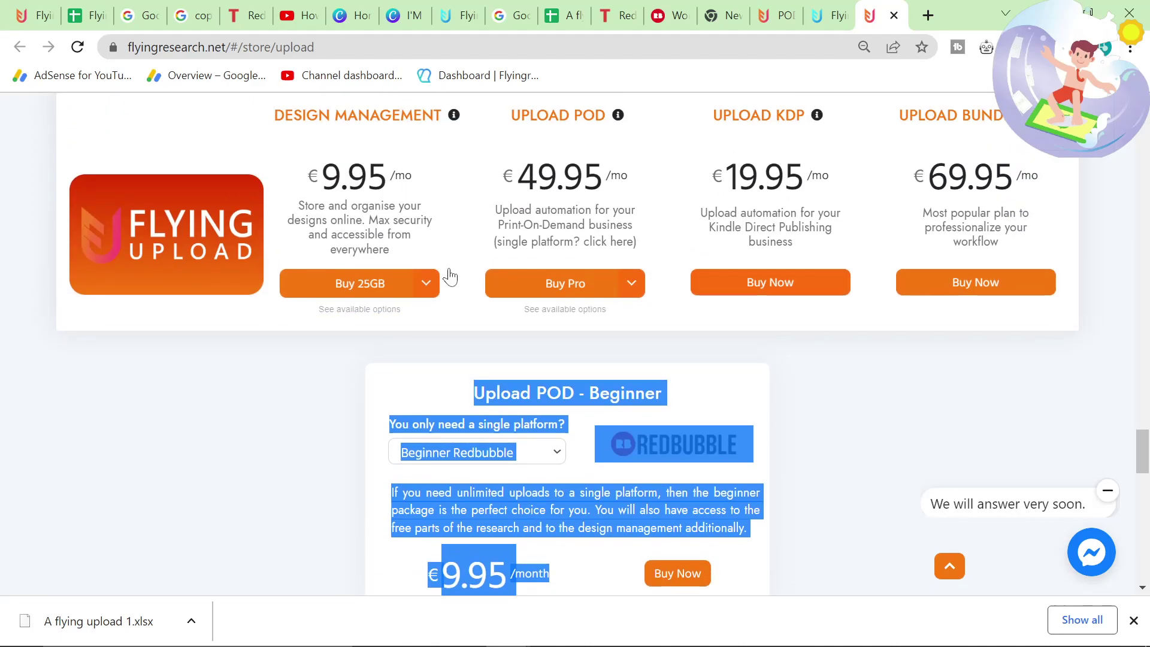
scroll(482, 383, "down", 1)
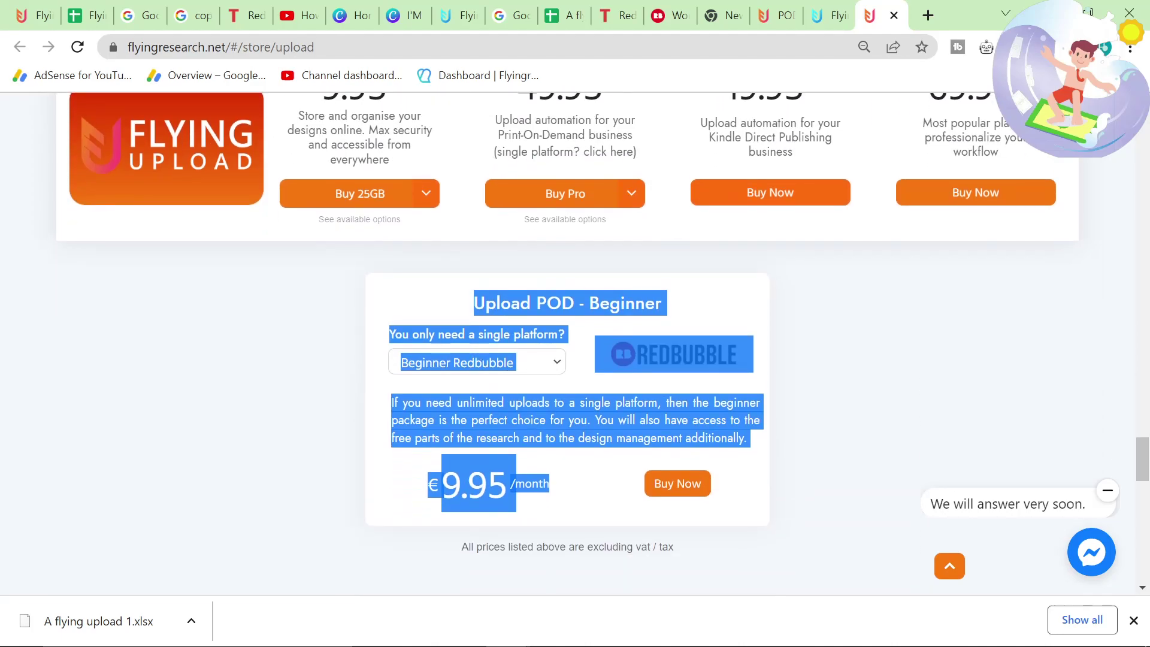
left_click_drag(472, 296, 758, 506)
left_click(577, 368)
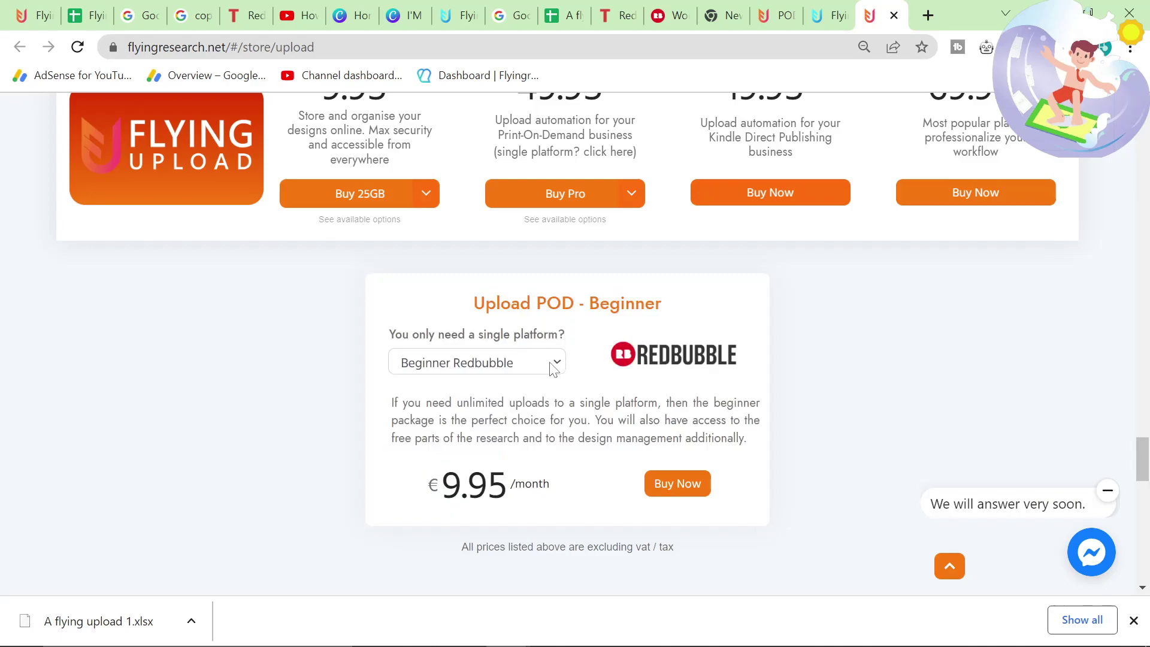